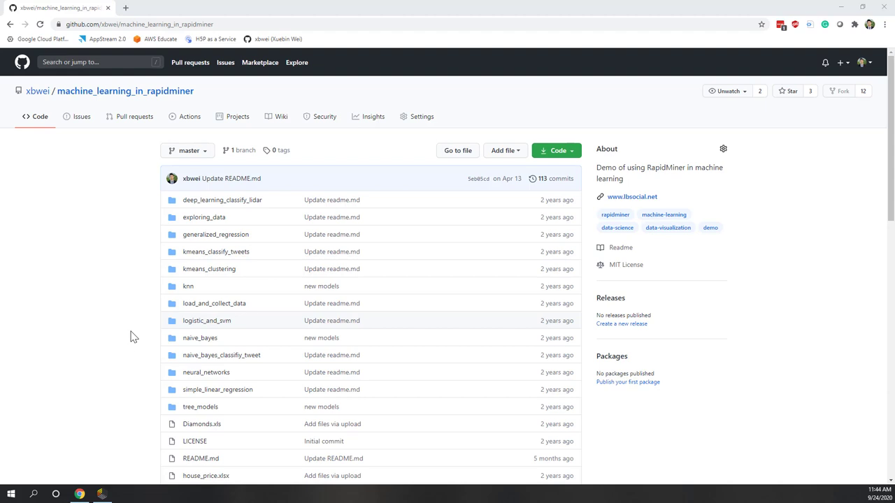
- Download house_price_label.xlsx from the machine_learning_in_rapidminer repository
scroll(132, 337, "down", 2)
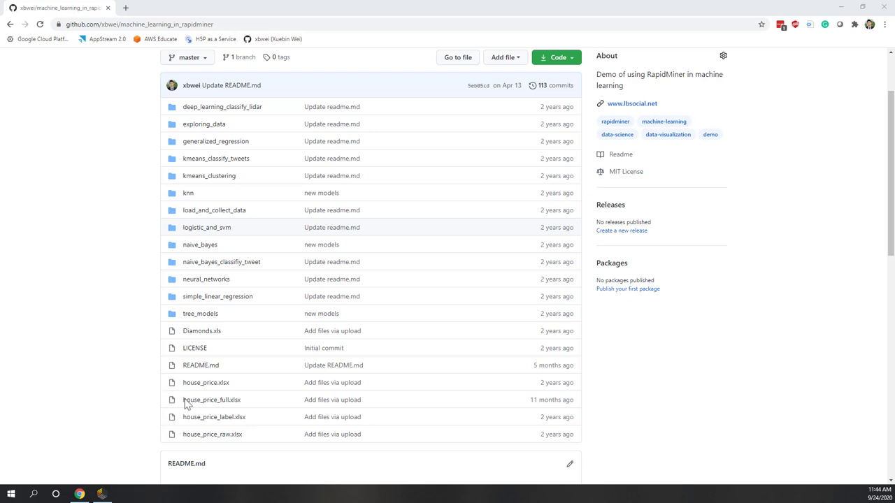
left_click(214, 419)
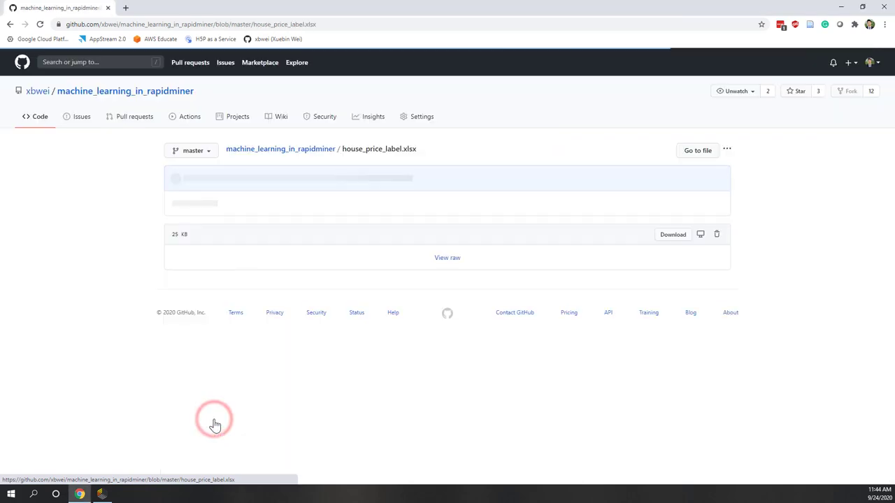
left_click(677, 238)
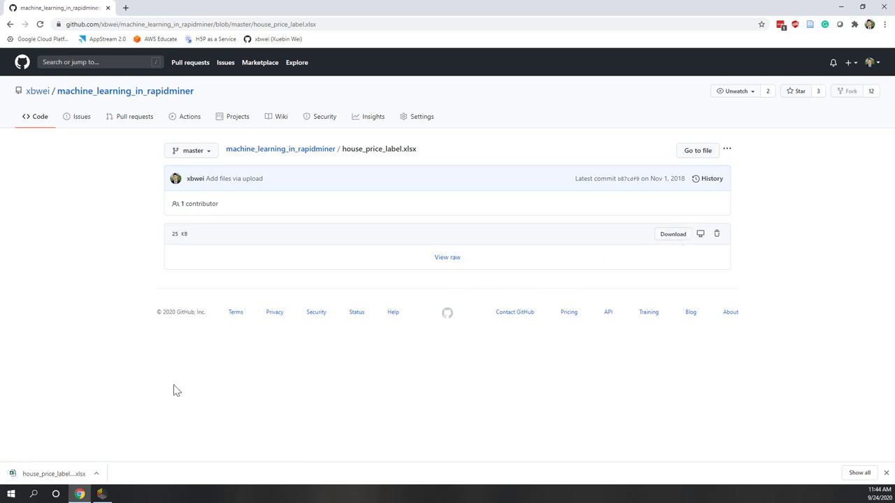
- Switch to RapidMiner Studio and create a subfolder named lab5 in the IA480_2020Fall repository
left_click(101, 495)
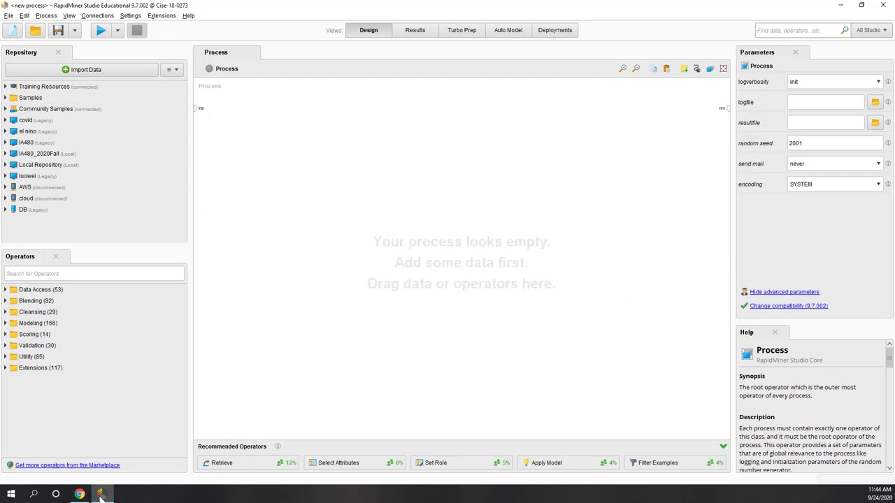
left_click(5, 153)
right_click(58, 159)
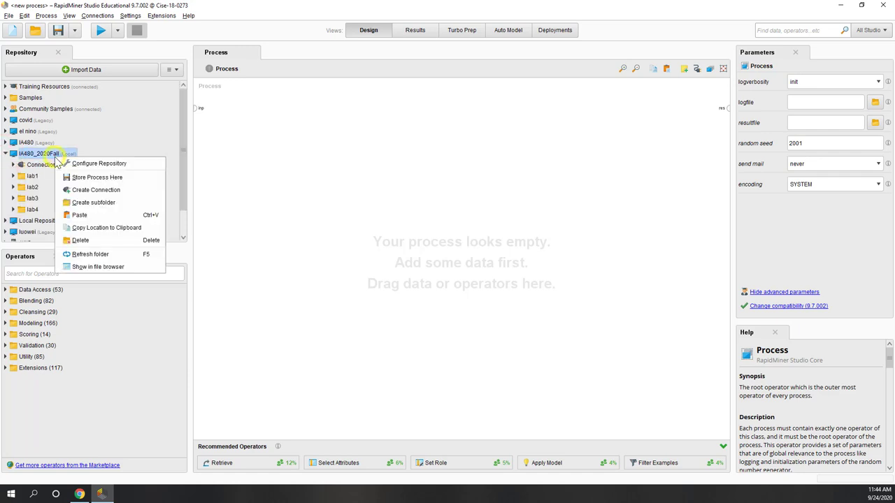
left_click(85, 203)
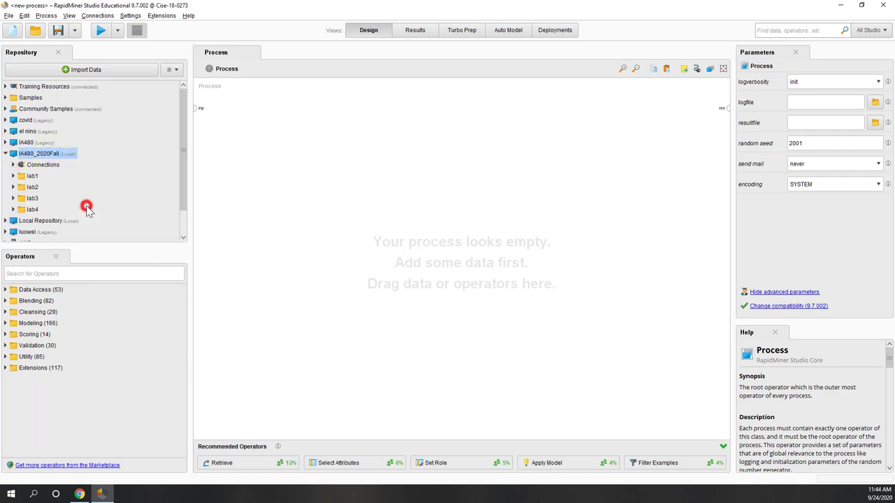
type("lab5")
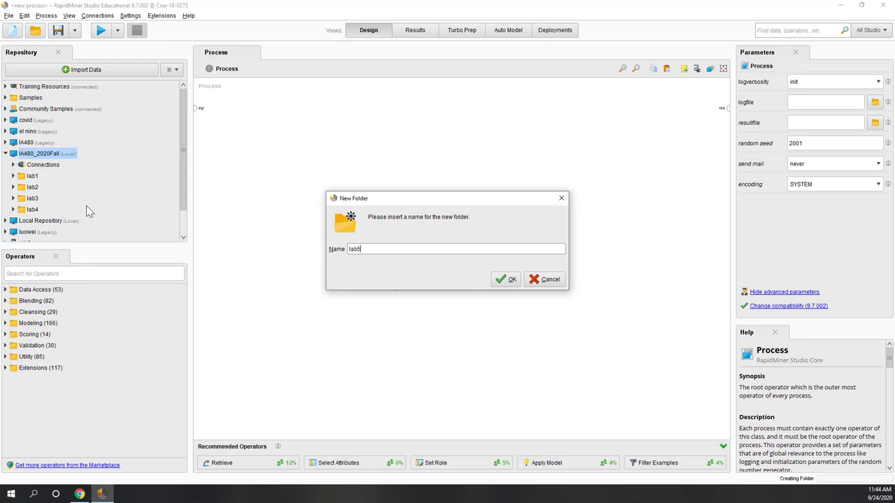
left_click(498, 277)
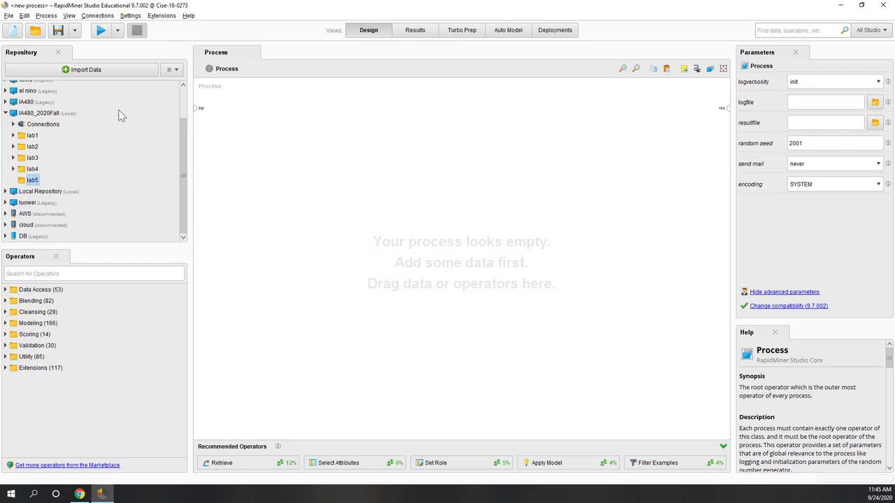
- Start a data import from the computer and choose house_price_label.xlsx in the Downloads folder as the source
left_click(101, 71)
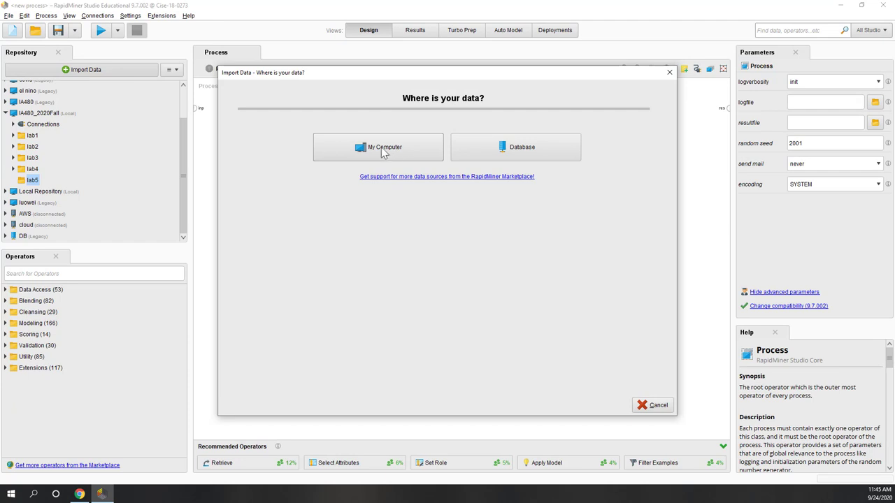
left_click(360, 147)
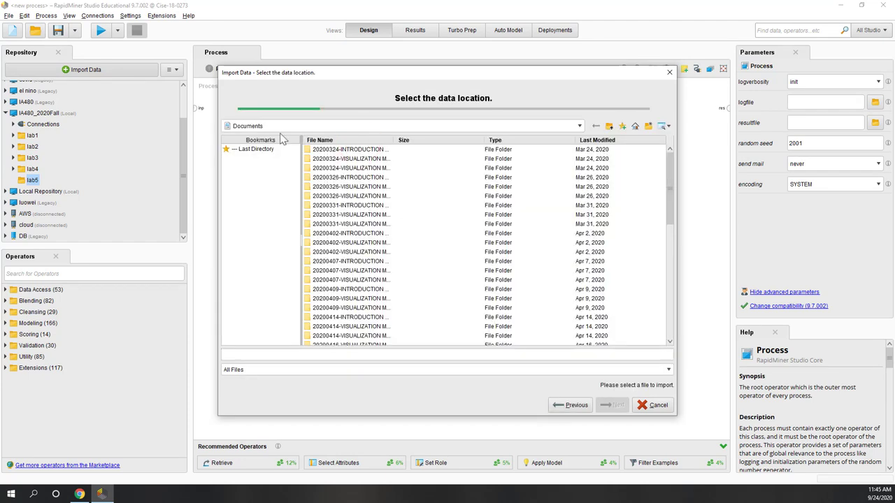
left_click(261, 128)
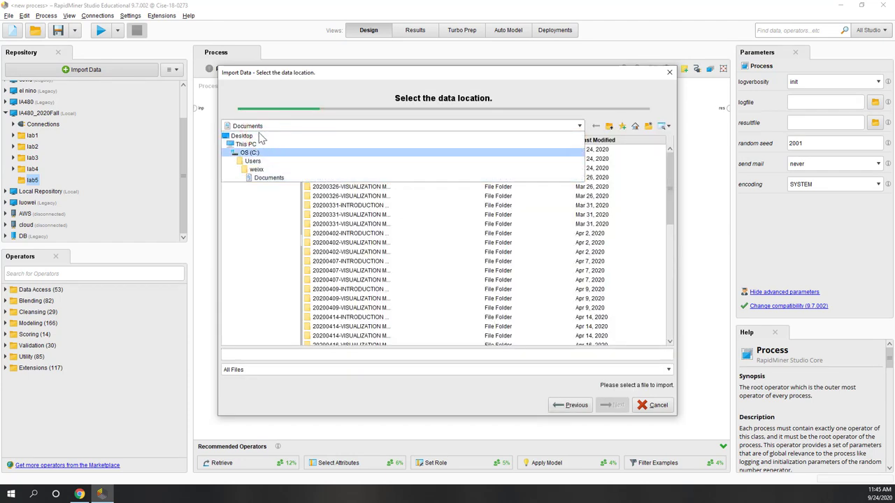
left_click(246, 136)
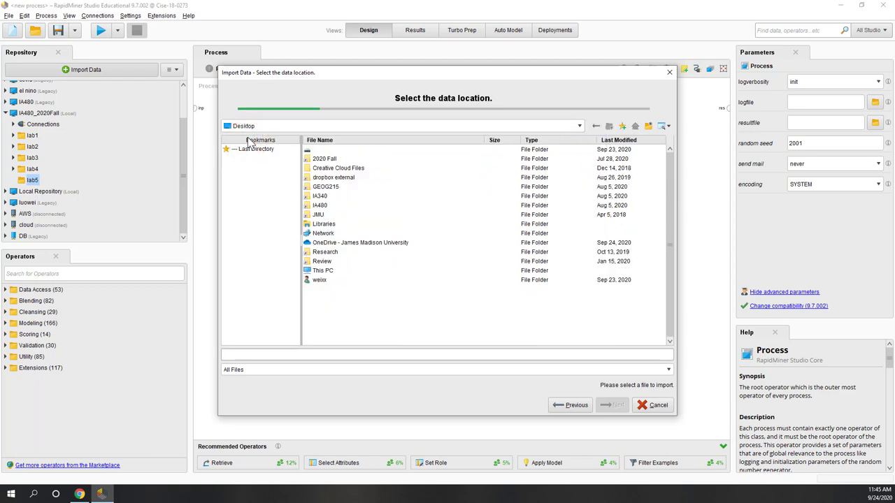
left_click(253, 151)
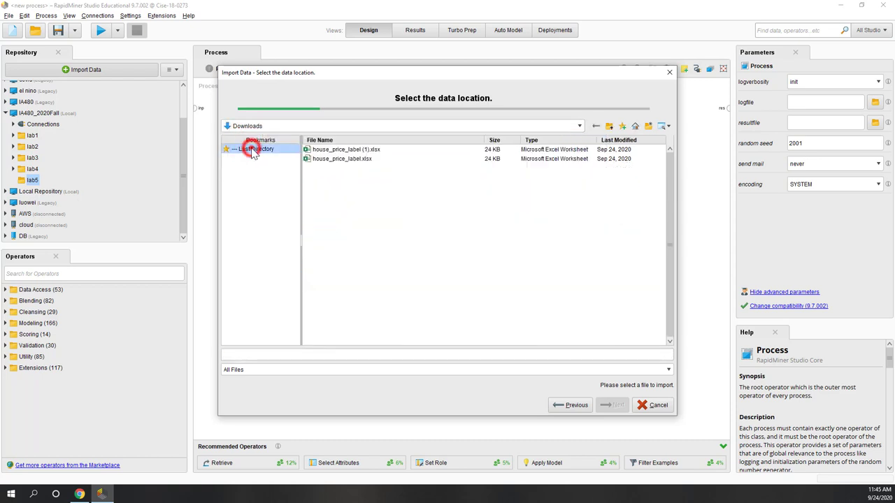
left_click(343, 160)
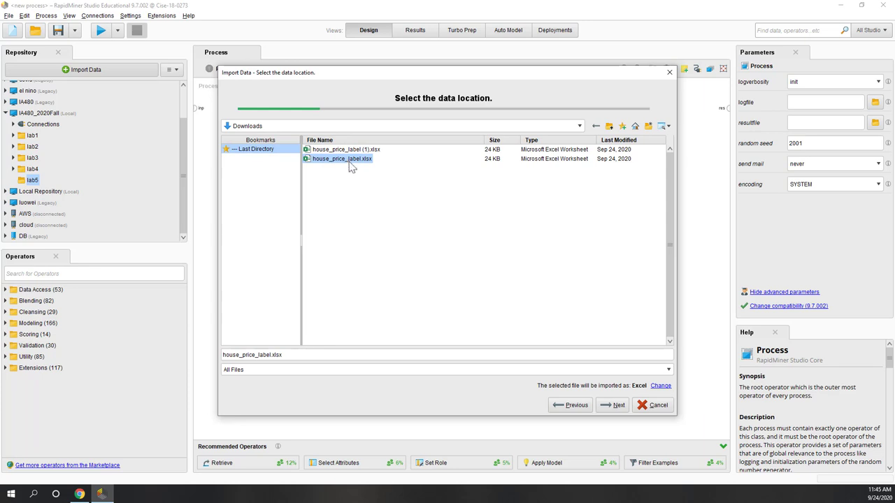
left_click(608, 407)
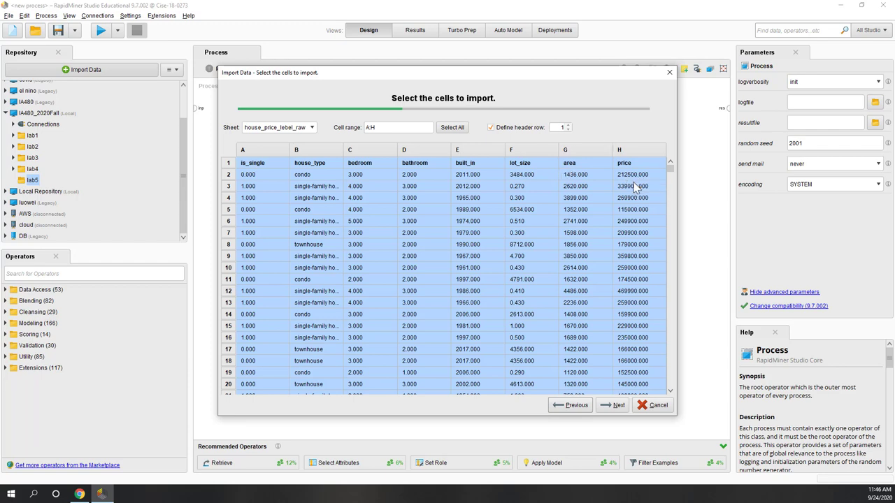
- Accept the selected cells and column formats, and store the data as house_price_label in the lab5 folder
left_click(613, 405)
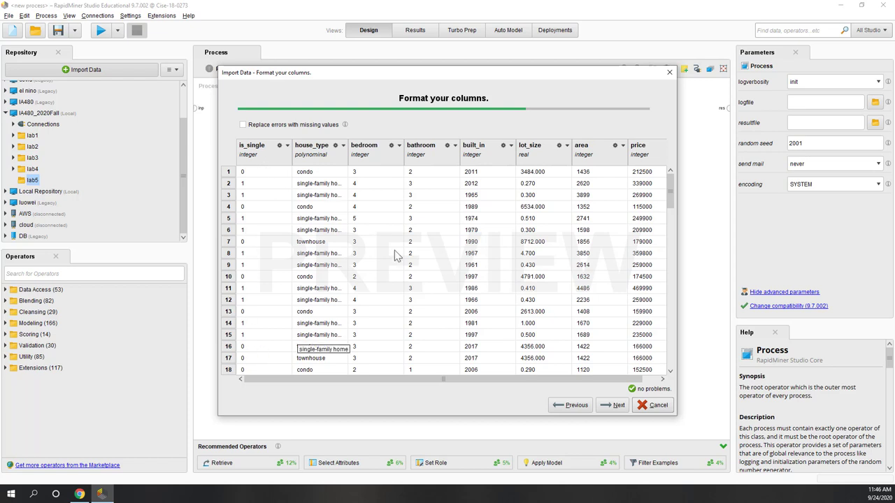
left_click(615, 406)
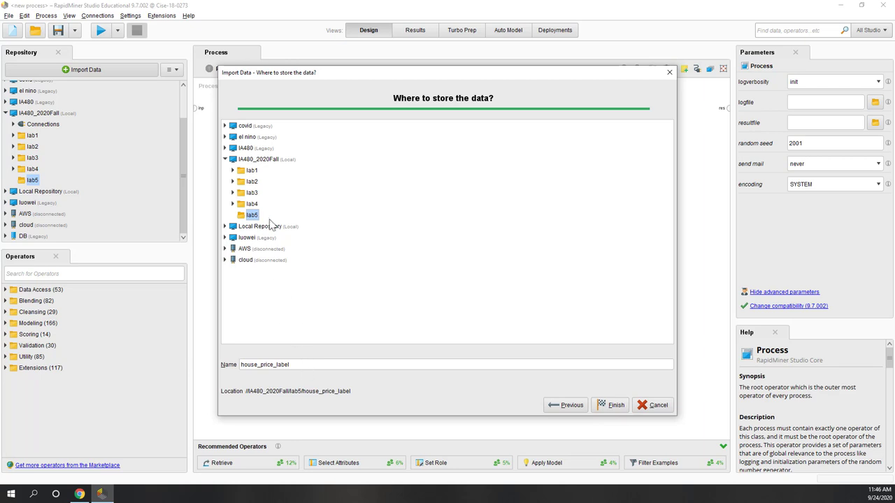
left_click(617, 411)
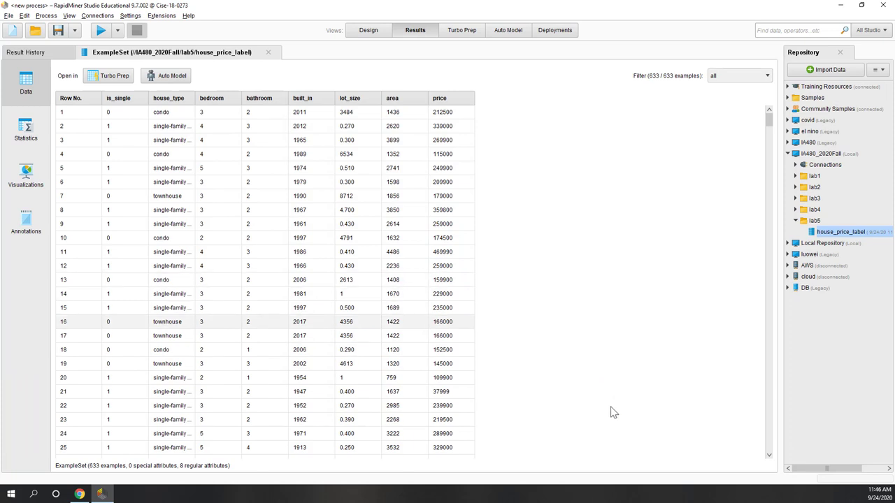
- Look through the rows of the imported house_price_label data set
scroll(330, 366, "down", 2)
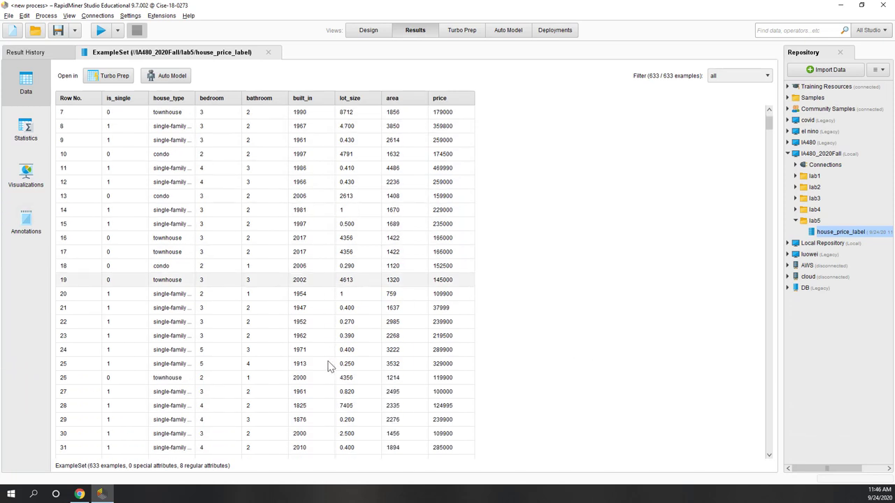
scroll(331, 366, "up", 2)
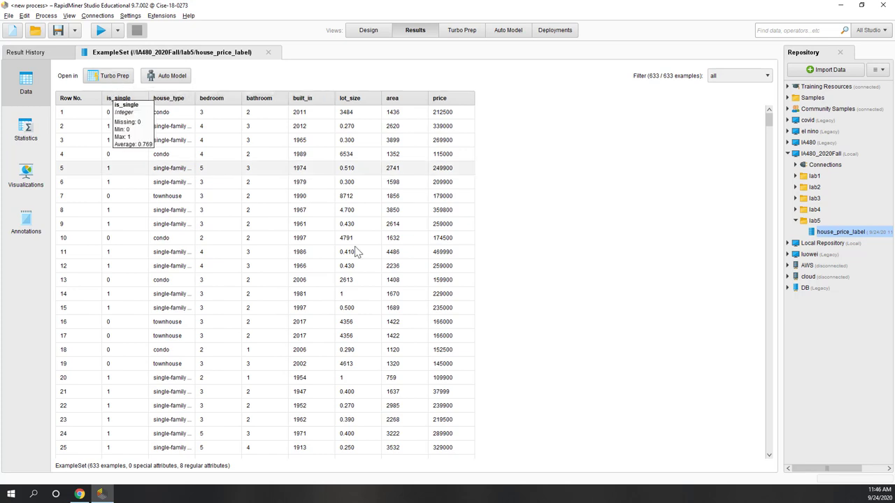
scroll(387, 273, "down", 4)
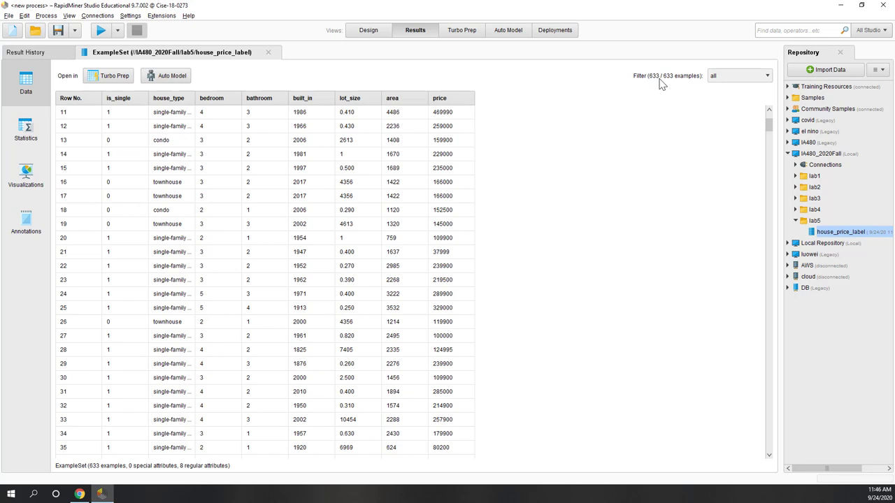
- Examine the statistics and distribution charts of the house_type and is_single attributes, and return to the data table
left_click(24, 133)
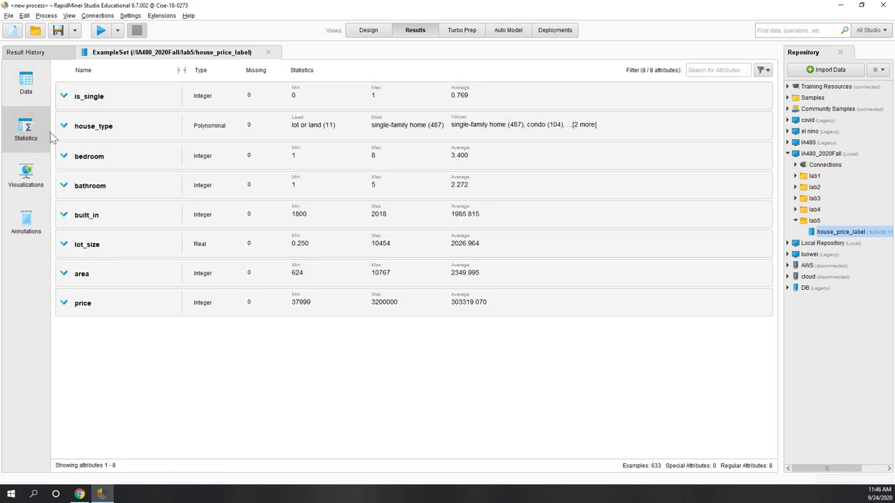
left_click(293, 133)
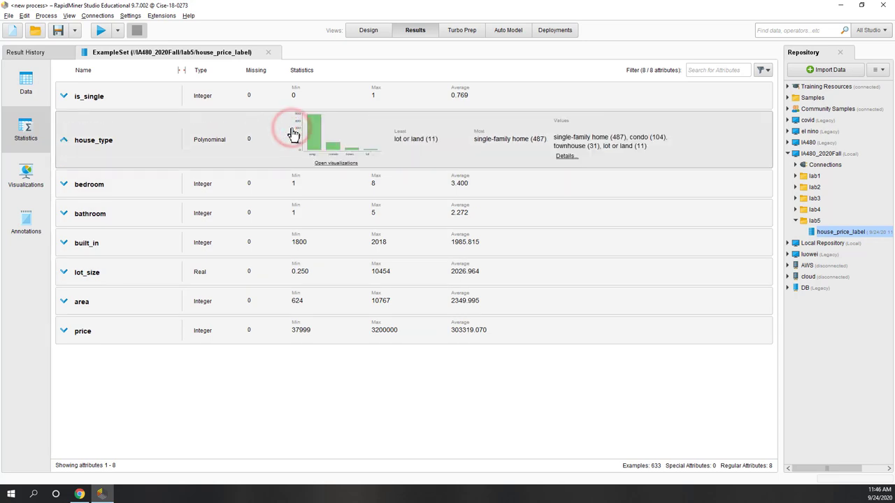
left_click(329, 98)
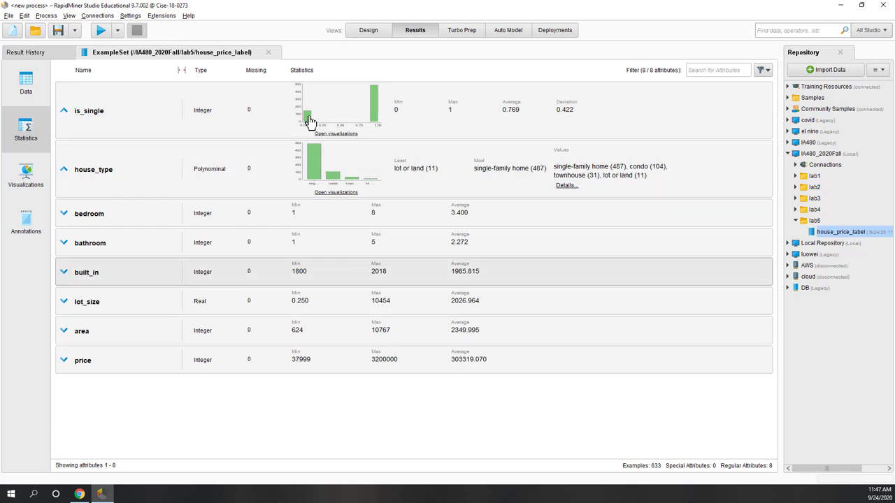
left_click(28, 87)
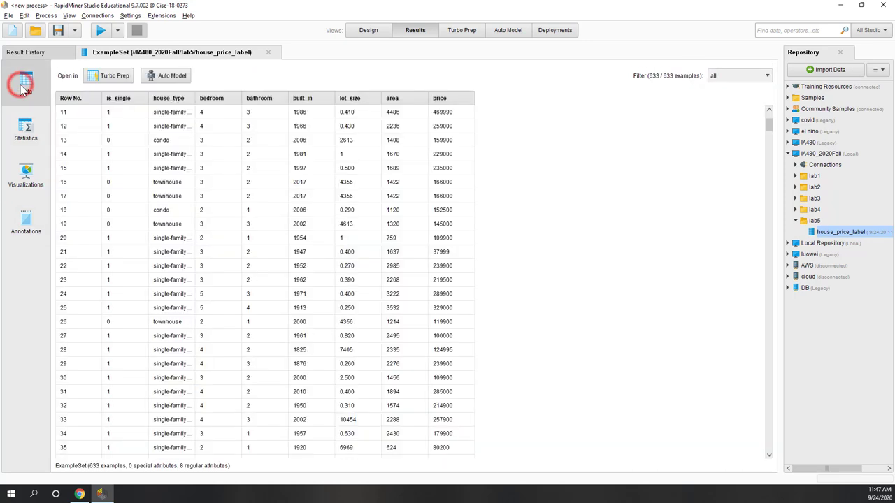
key("Down")
key("Down")
key("Down")
key("Down")
key("Down")
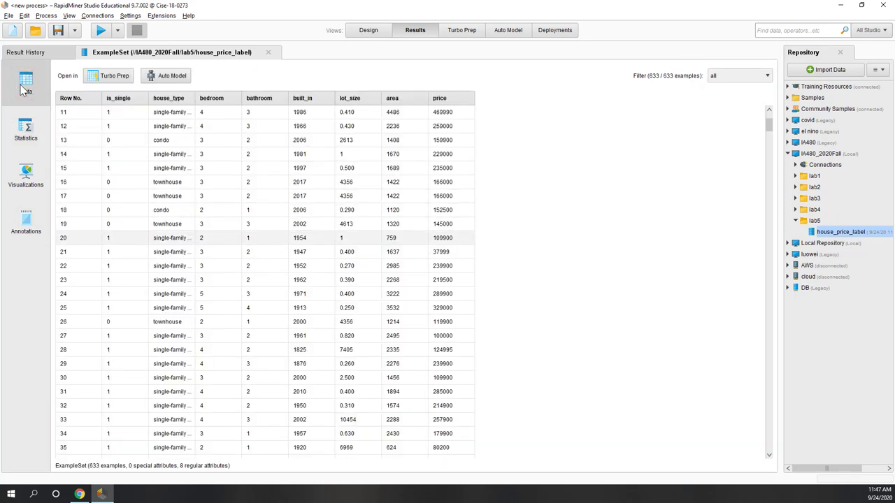
- Visualize the data as a scatter plot with built_in on the X-axis, price as the value and is_single as the color
left_click(26, 181)
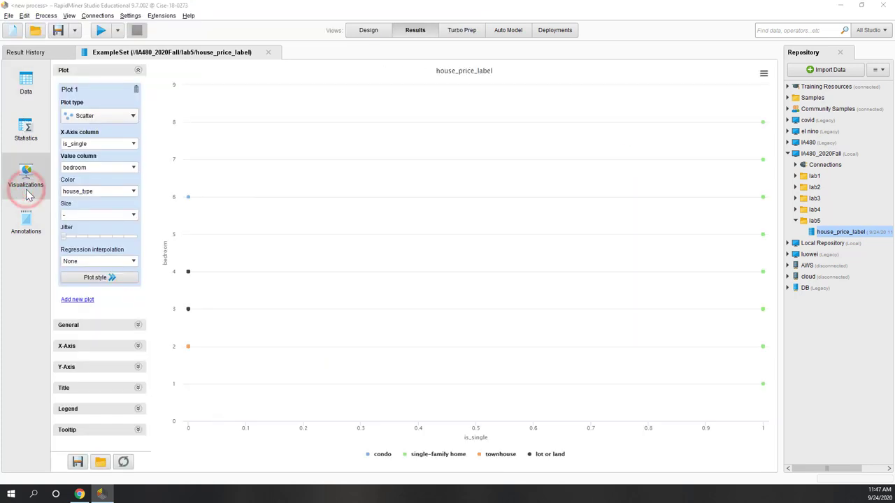
left_click(133, 144)
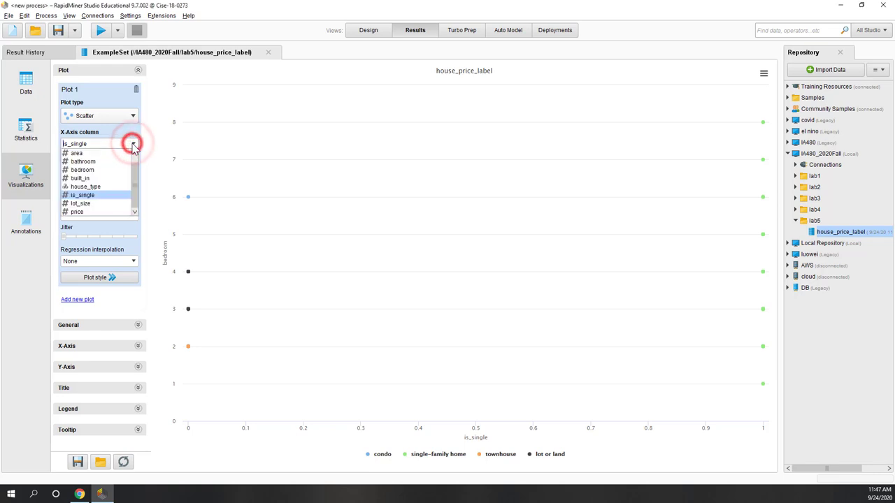
left_click(103, 179)
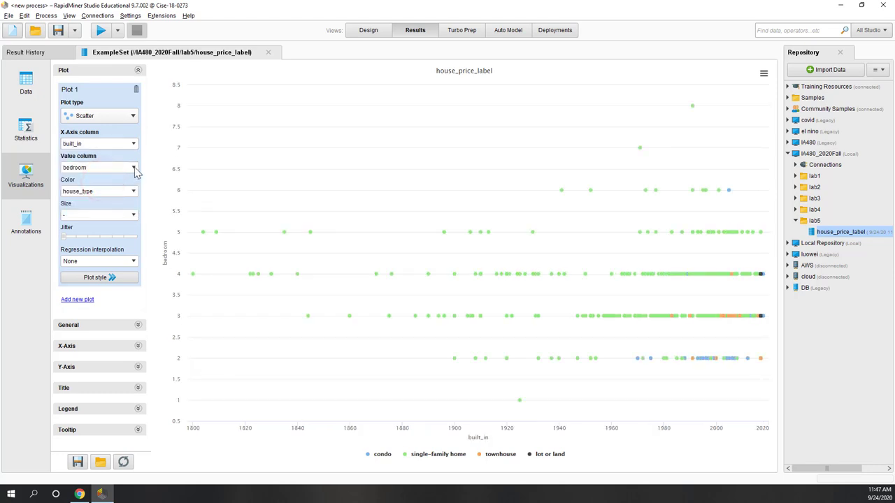
left_click(135, 171)
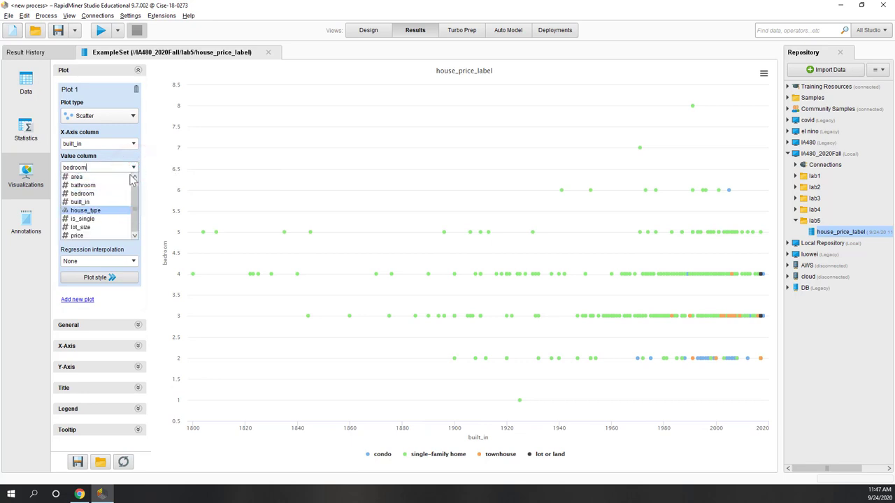
left_click(93, 237)
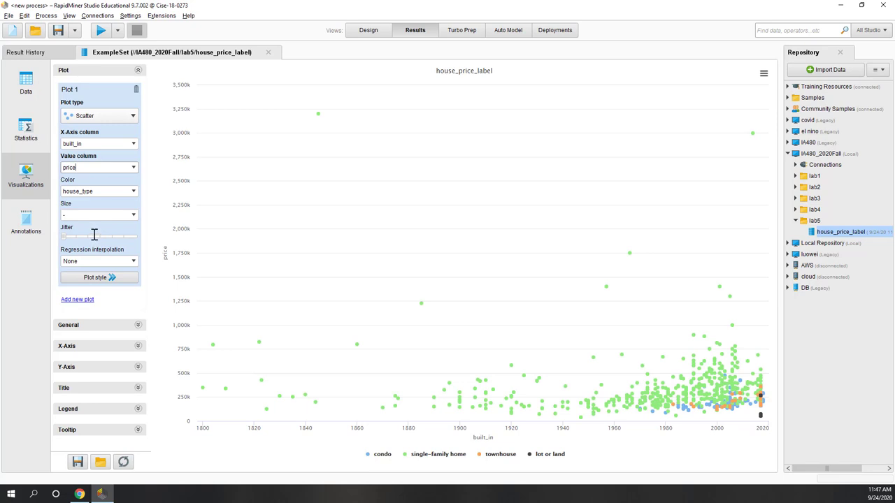
left_click(133, 192)
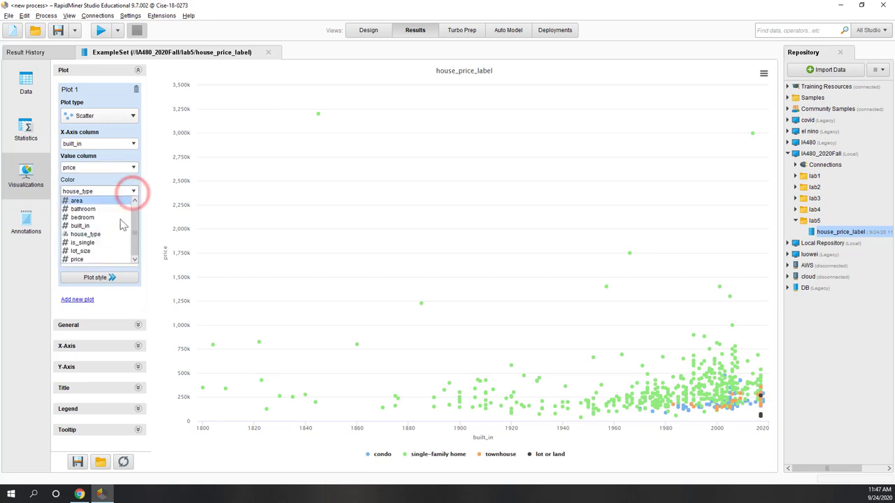
left_click(108, 246)
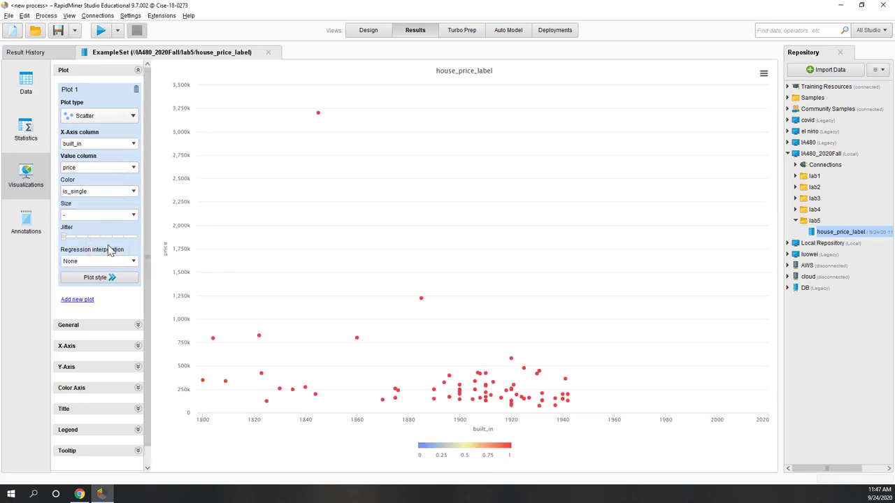
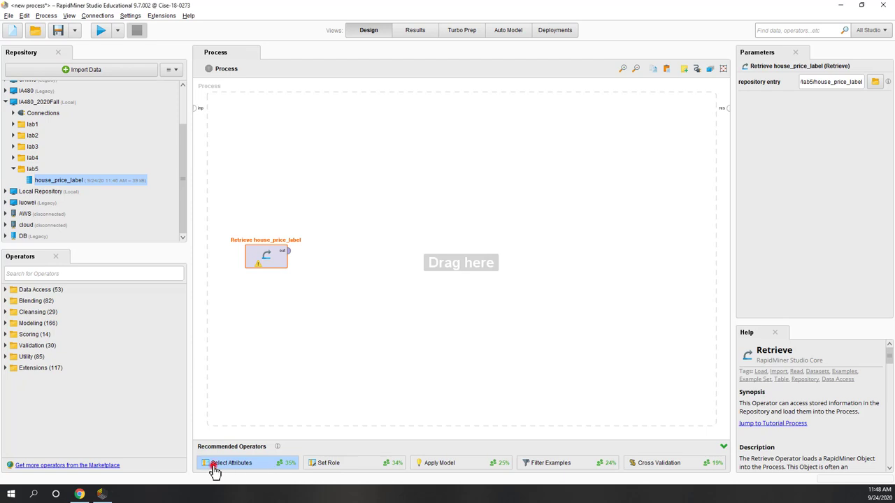
- Add a Select Attributes operator after Retrieve house_price_label and connect the retrieved data to its example set input
left_click_drag(214, 468, 321, 258)
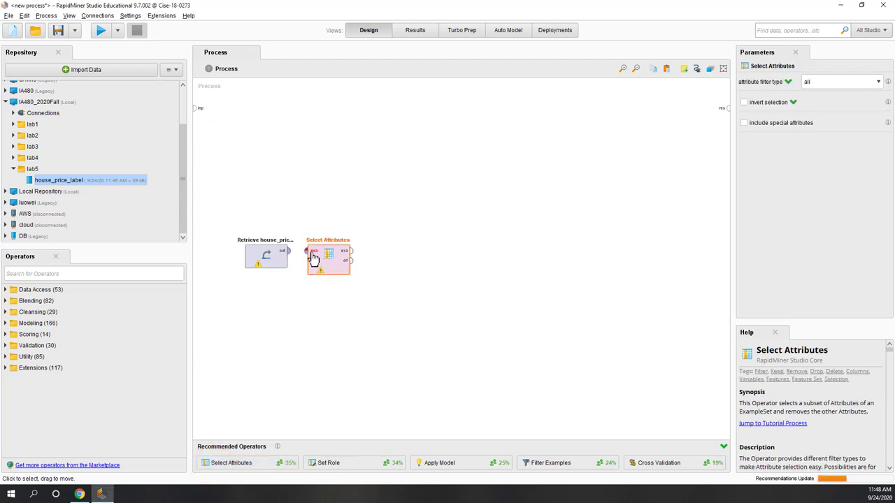
left_click(285, 250)
left_click(320, 264)
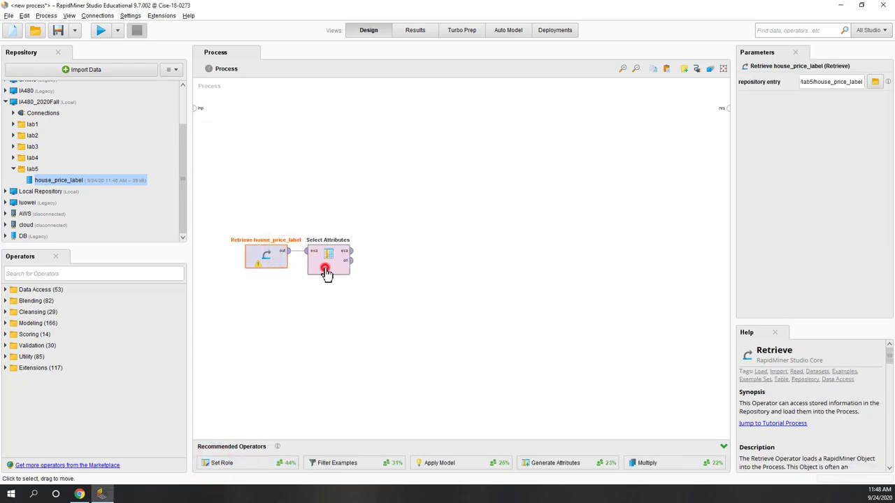
- Set the Select Attributes filter type to subset and choose the attributes built_in, is_single and price
left_click(833, 82)
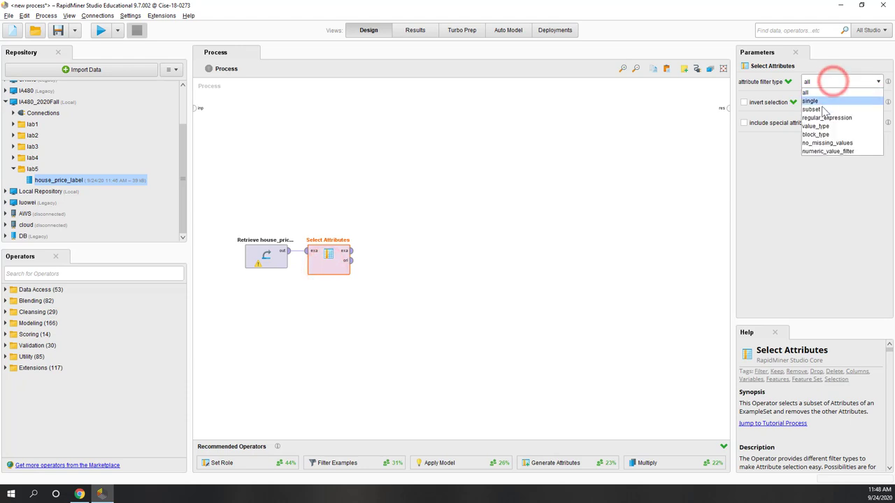
left_click(818, 110)
left_click(822, 103)
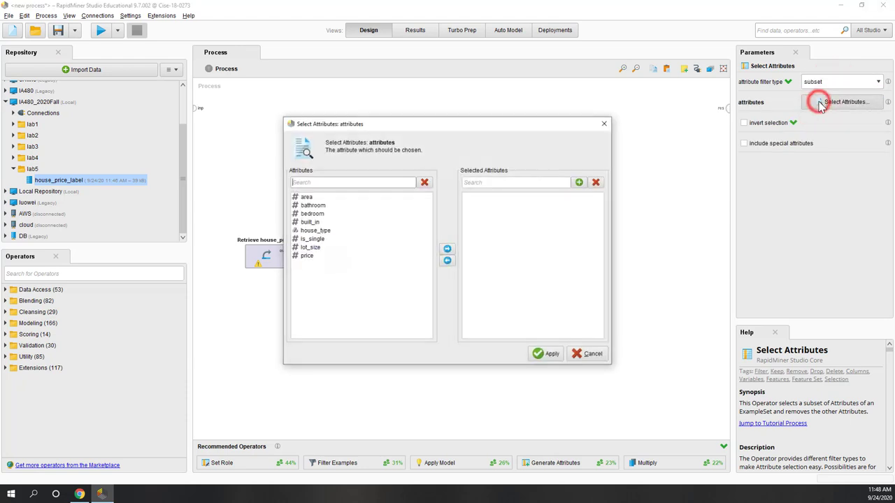
left_click(319, 223)
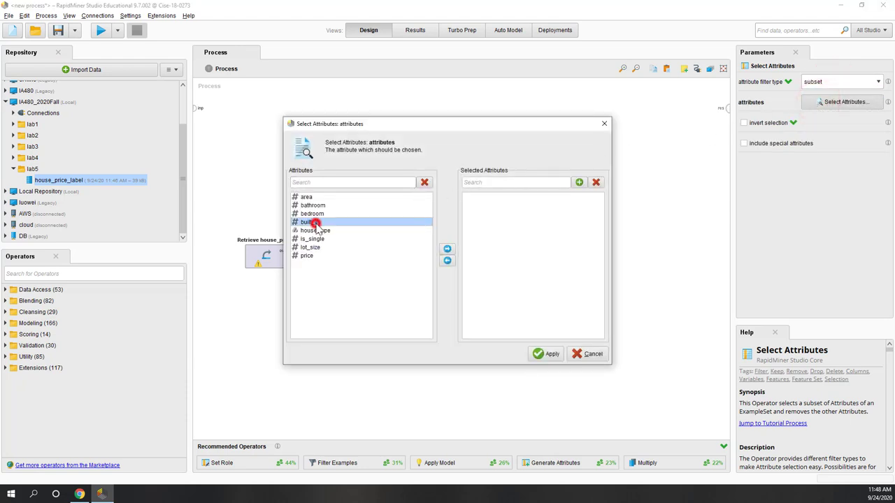
left_click(446, 250)
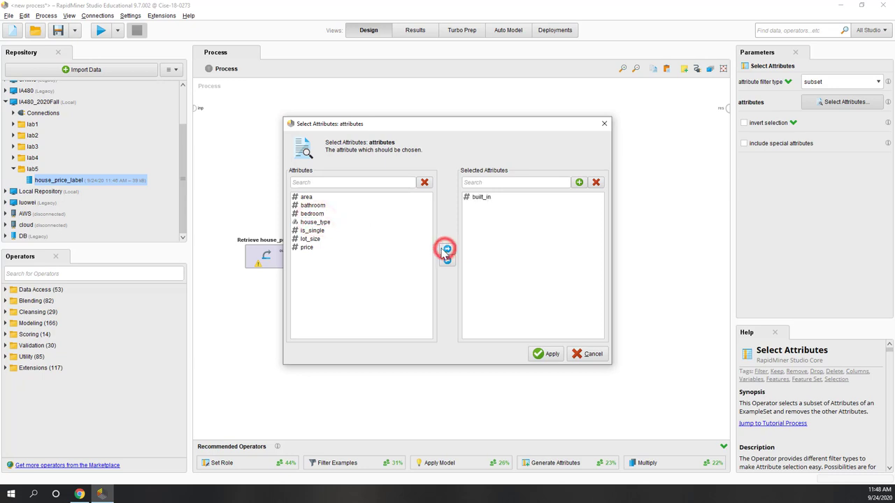
left_click(313, 231)
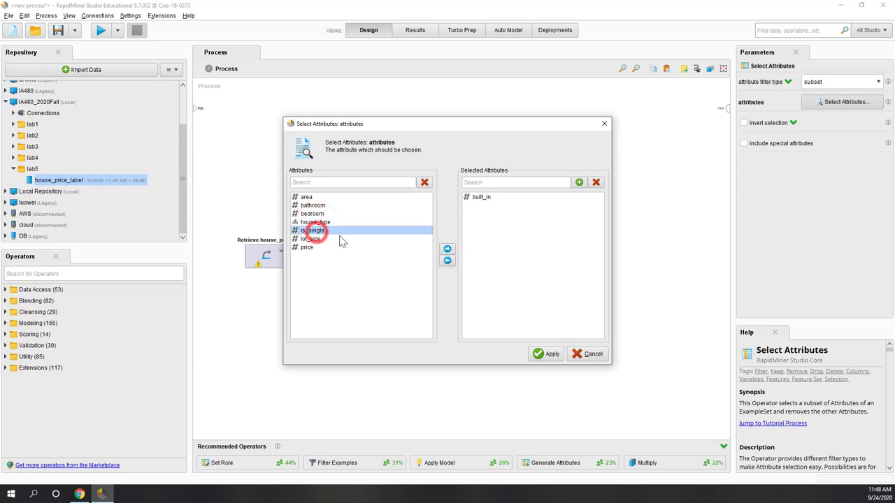
left_click(446, 250)
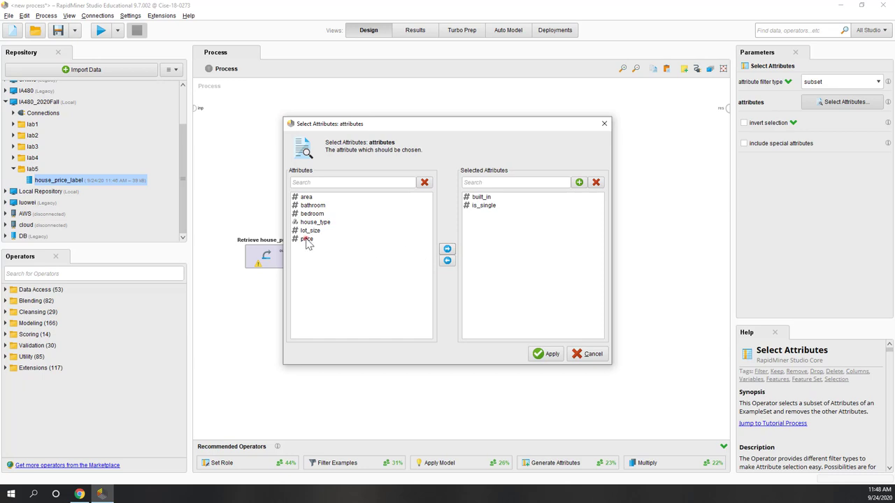
left_click(307, 240)
left_click(447, 250)
left_click(482, 206)
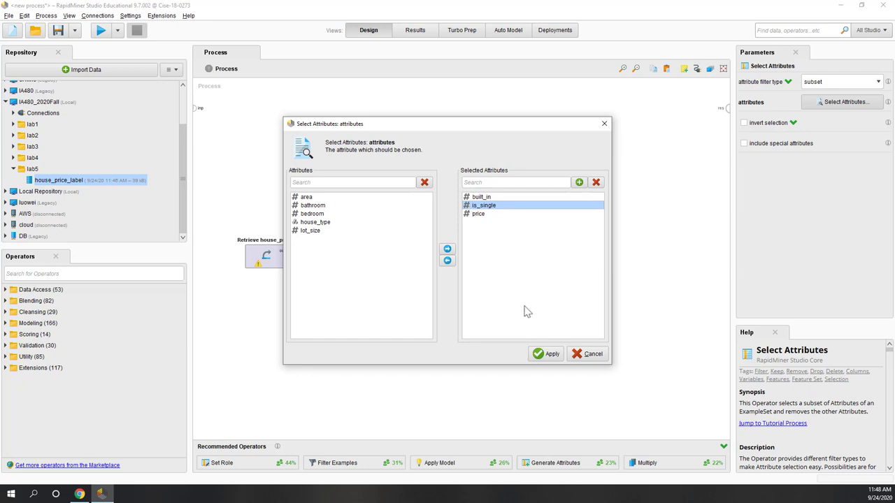
left_click(552, 355)
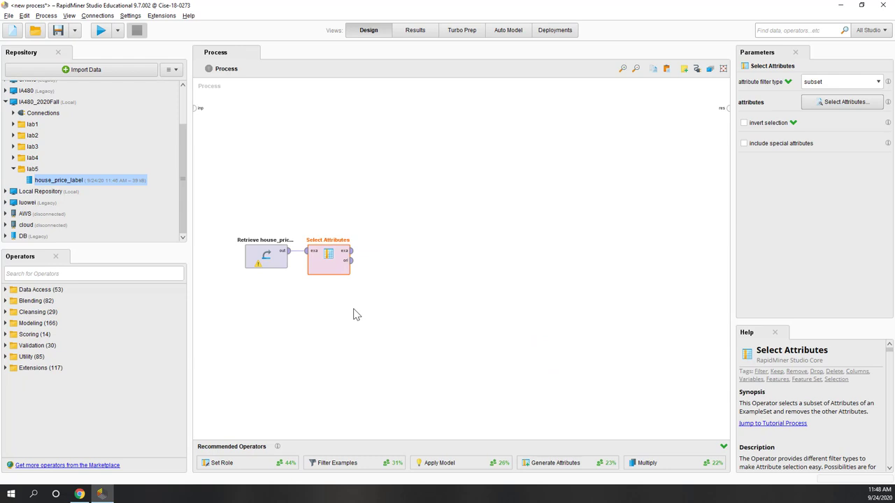
- Find the Numerical to Binominal operator with the search "to bi", place it beside Select Attributes and connect it to that operator's example set output
left_click(61, 274)
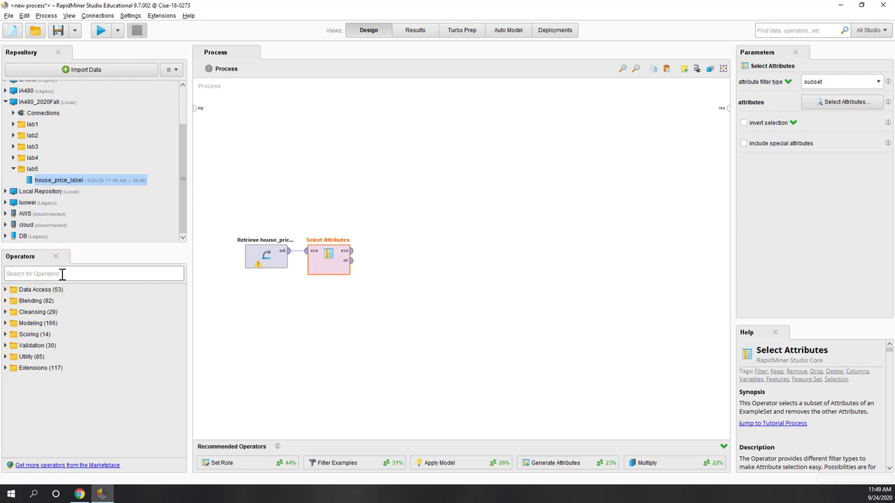
type("to bi")
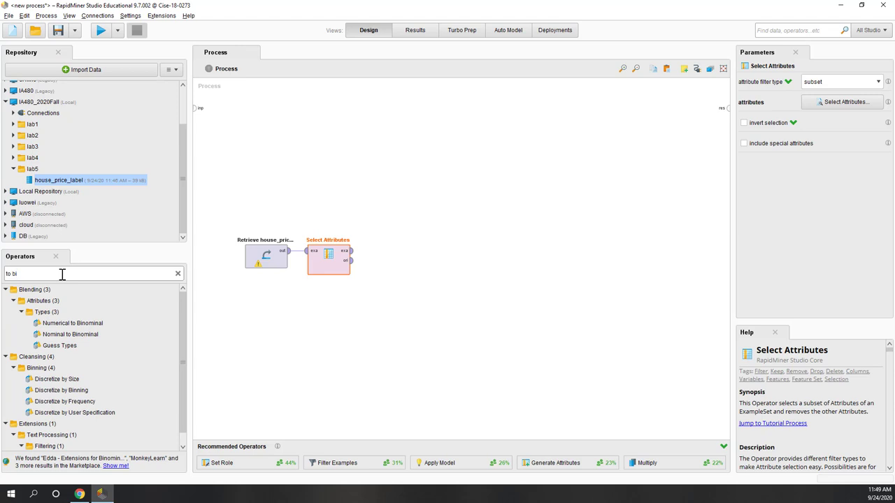
left_click(80, 323)
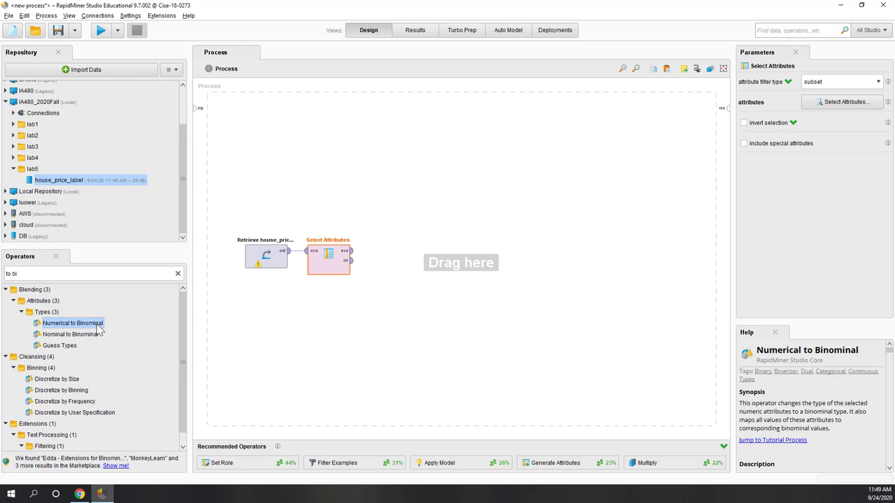
left_click_drag(98, 327, 412, 256)
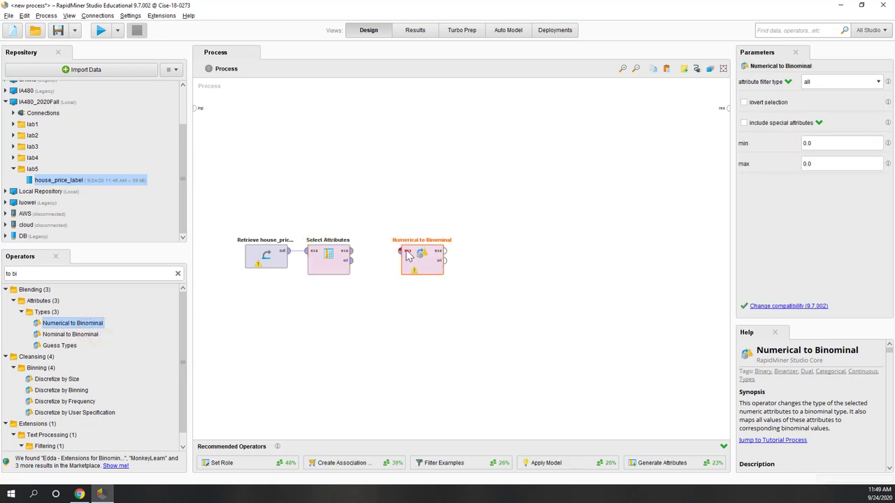
left_click(351, 250)
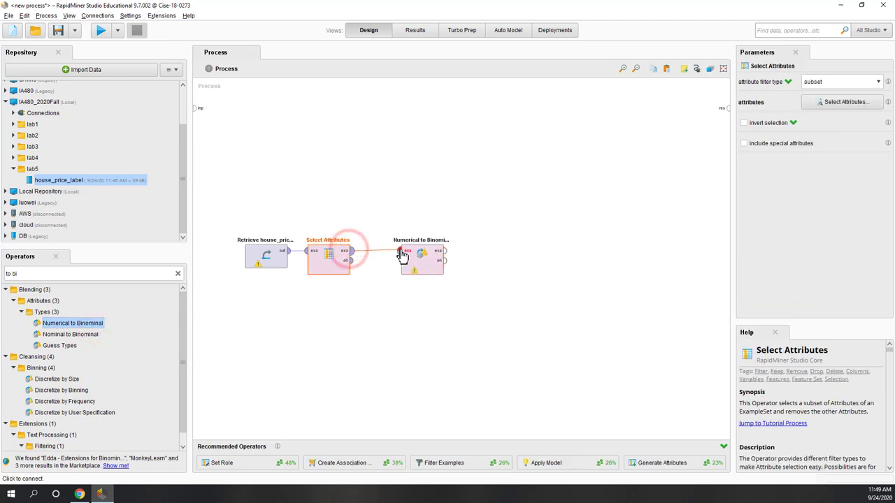
left_click(403, 253)
left_click(420, 272)
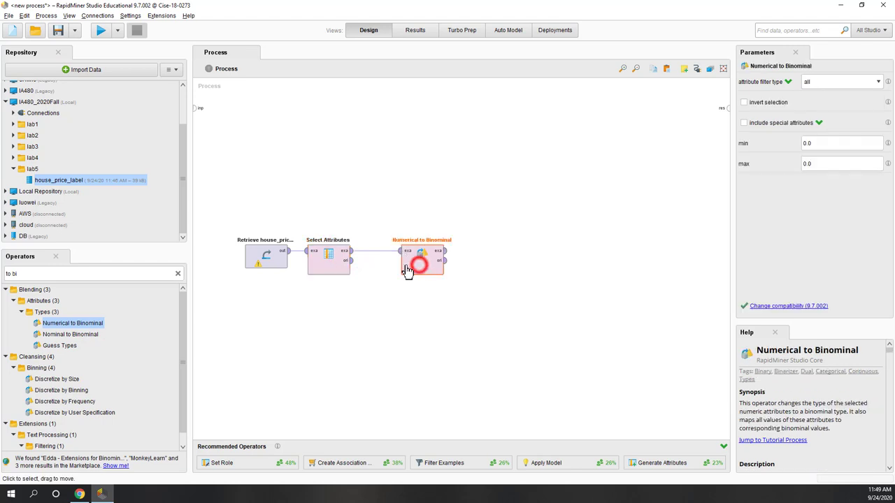
left_click_drag(421, 273, 391, 273)
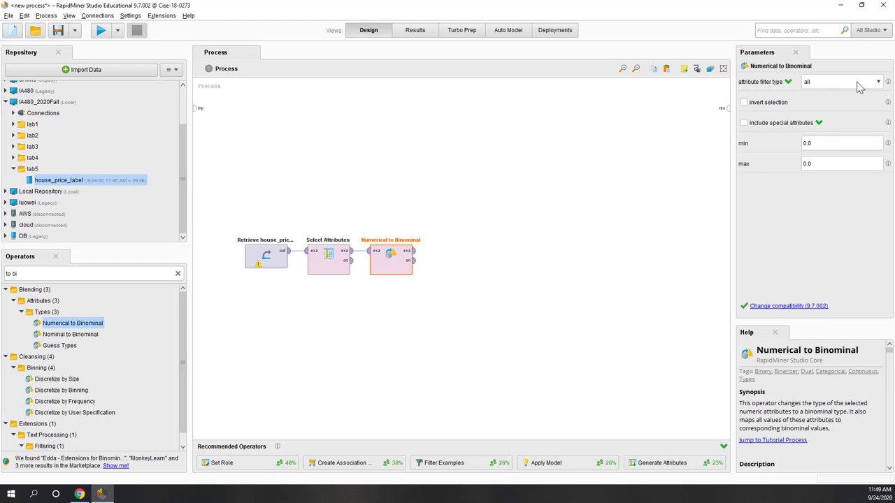
- Set Numerical to Binominal to filter a single attribute and choose is_single
left_click(879, 82)
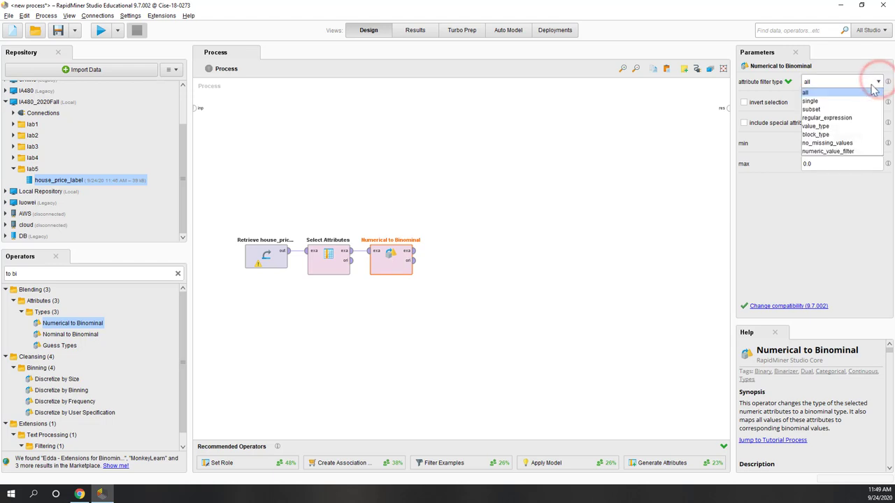
left_click(849, 101)
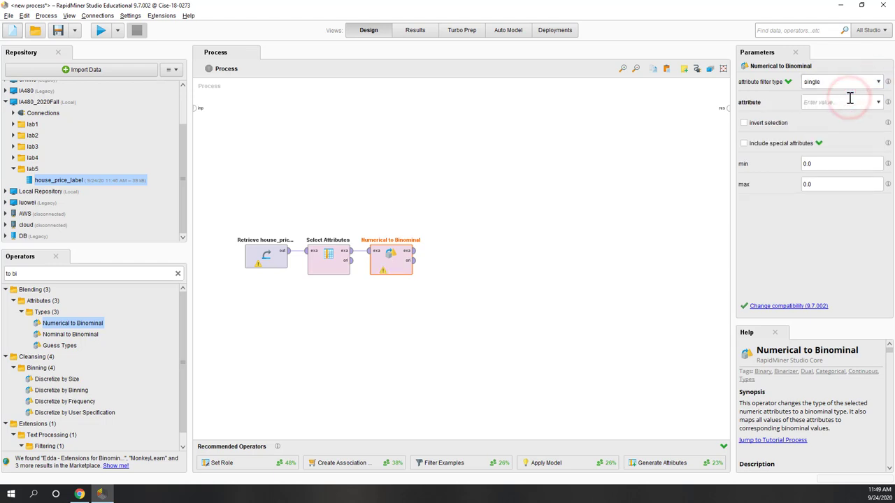
left_click(878, 103)
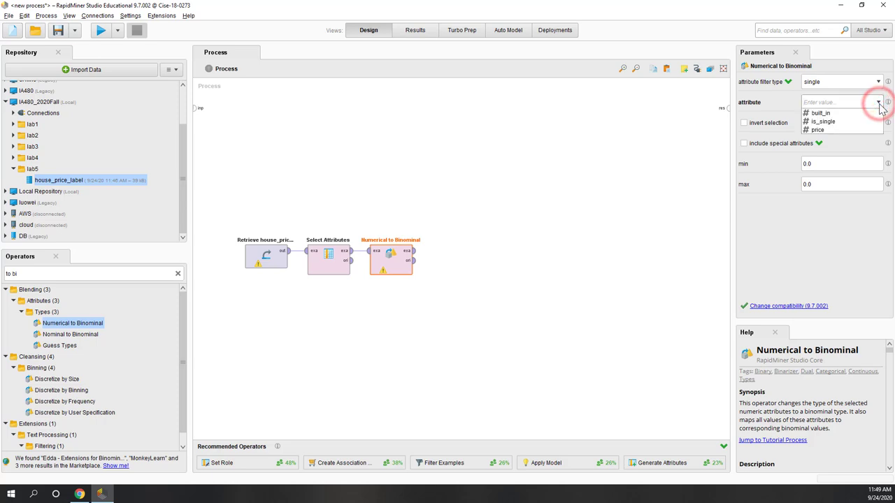
left_click(829, 121)
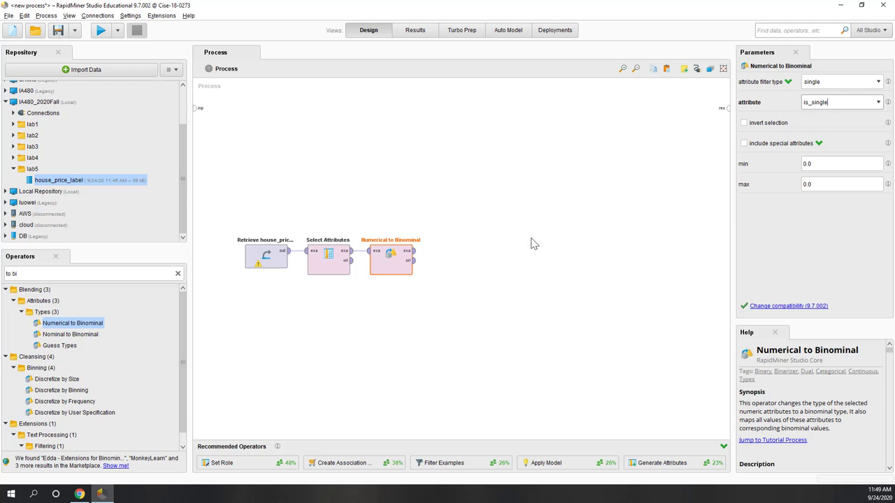
left_click(548, 256)
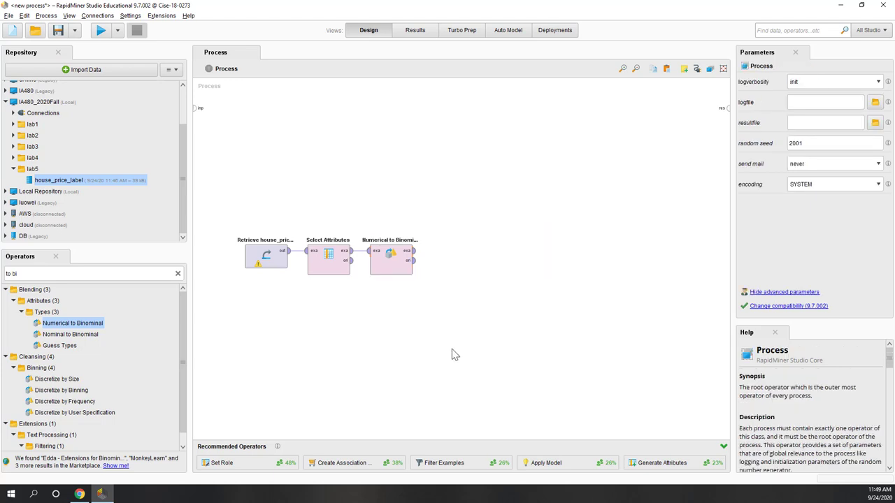
- Add a Set Role operator after Numerical to Binominal and connect their example set ports
left_click_drag(235, 466, 451, 257)
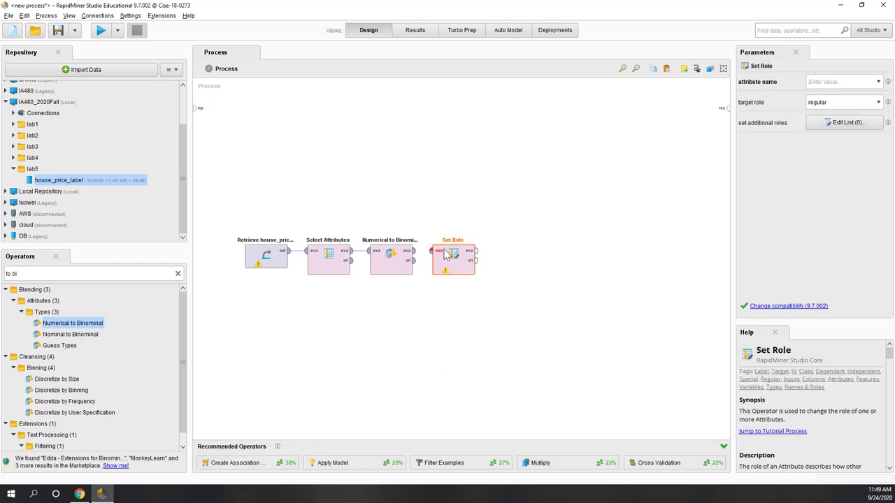
left_click(413, 251)
left_click(434, 253)
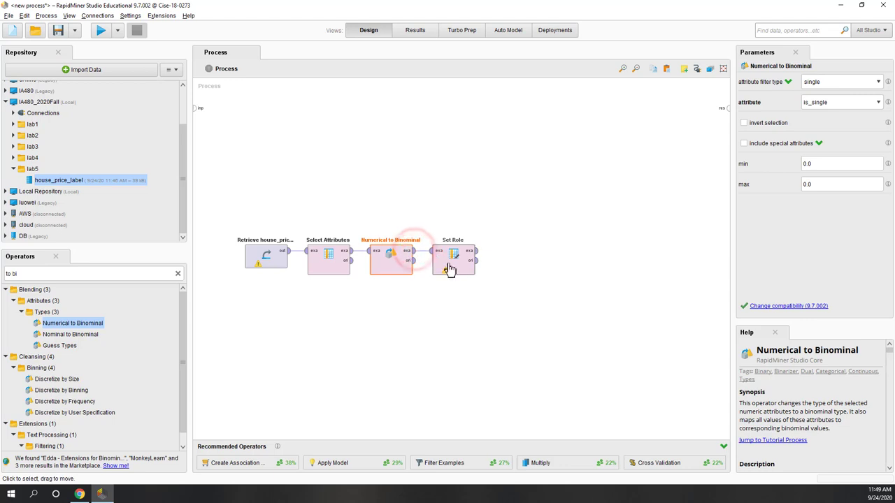
- Configure Set Role to give the is_single attribute the target role label
left_click(454, 273)
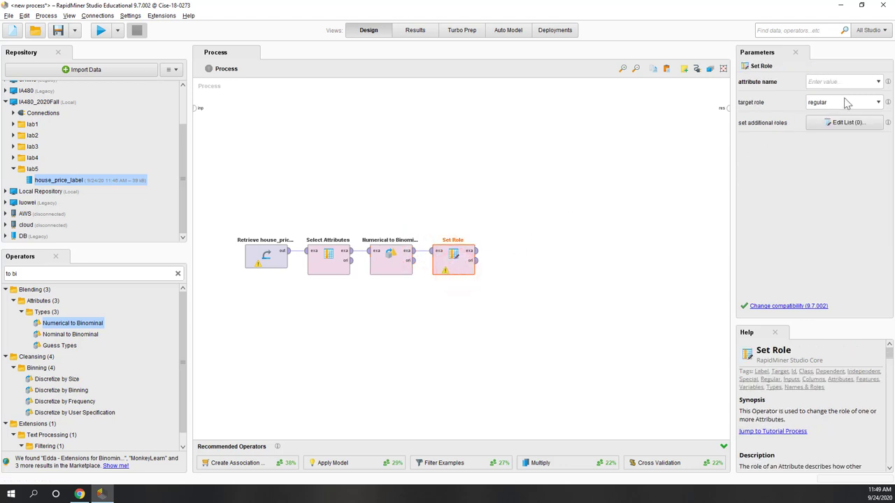
left_click(878, 82)
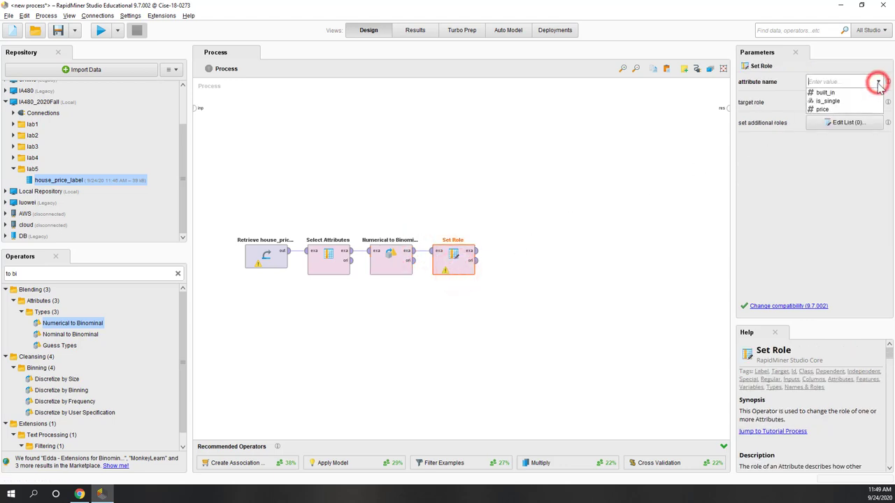
left_click(828, 102)
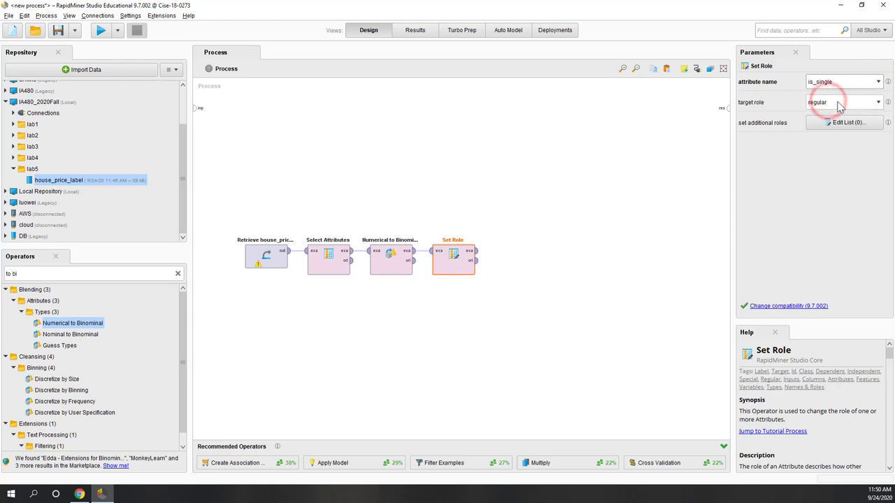
left_click(880, 103)
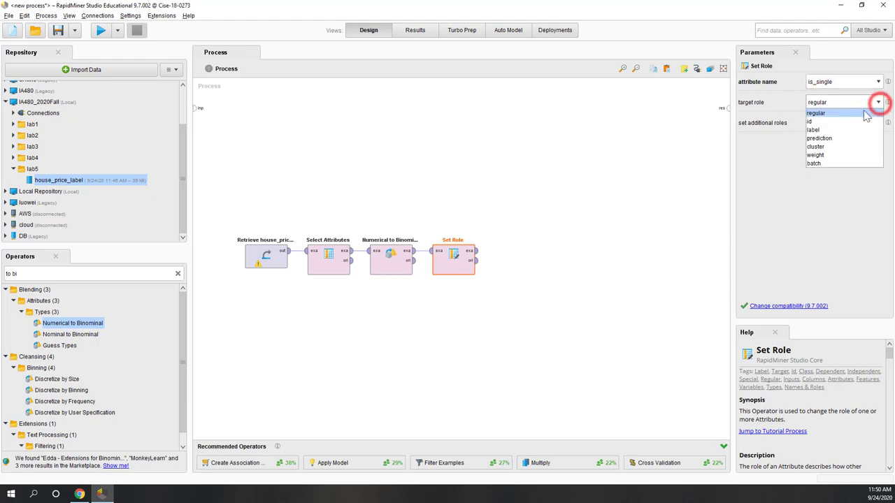
left_click(823, 131)
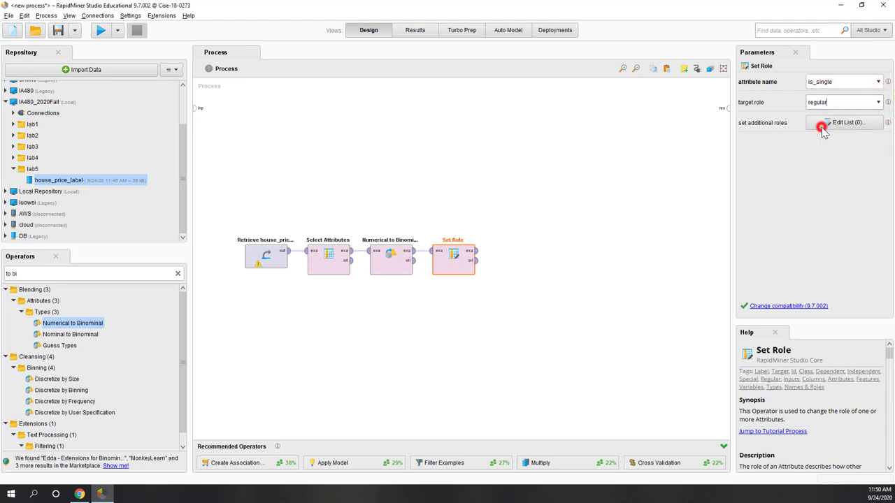
left_click(789, 191)
left_click(627, 238)
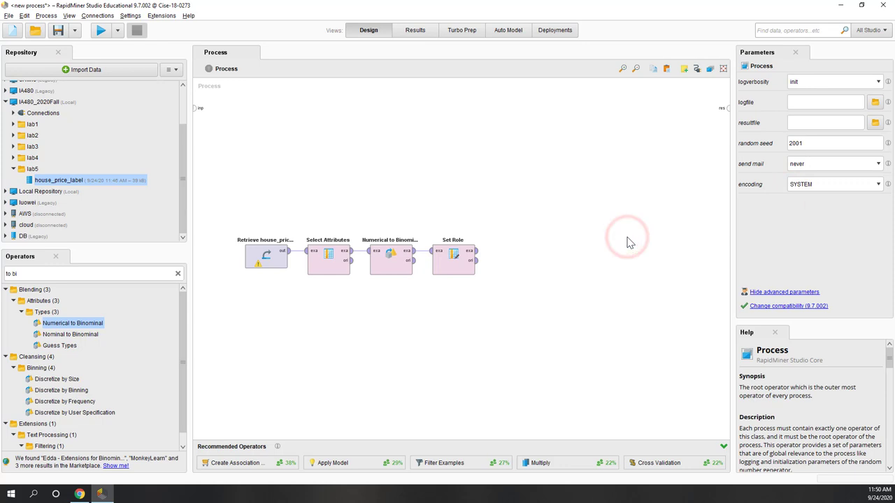
- Connect the Set Role example set output to the process result port, run the process and look through the resulting rows
left_click(477, 251)
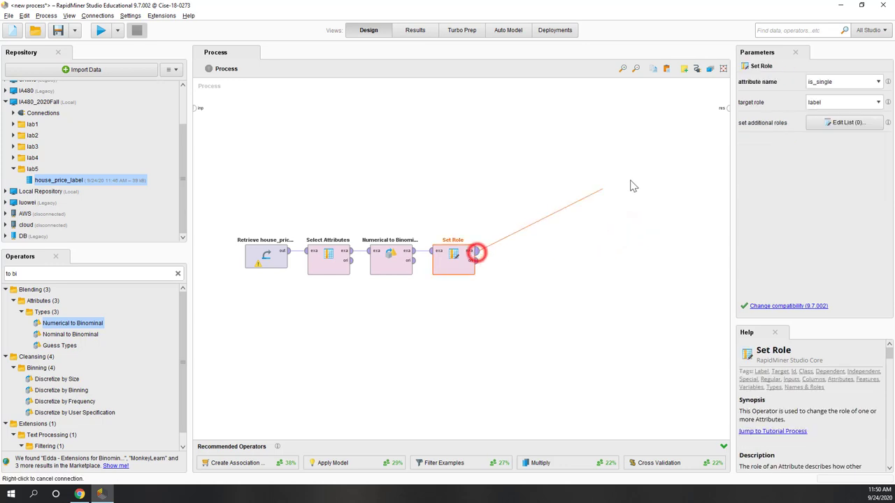
left_click(725, 110)
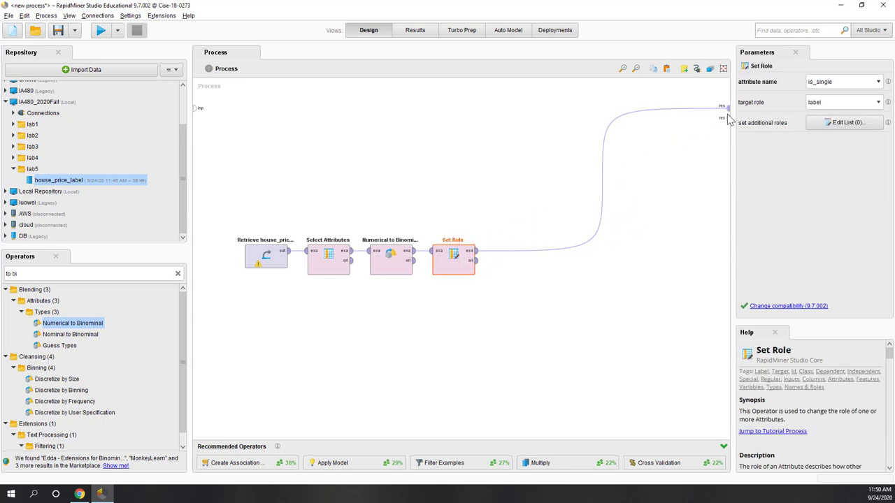
left_click(489, 166)
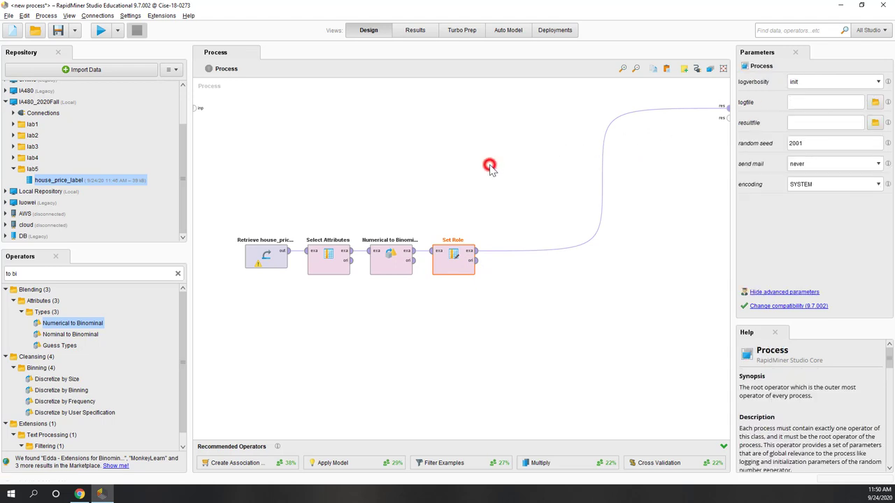
left_click(101, 30)
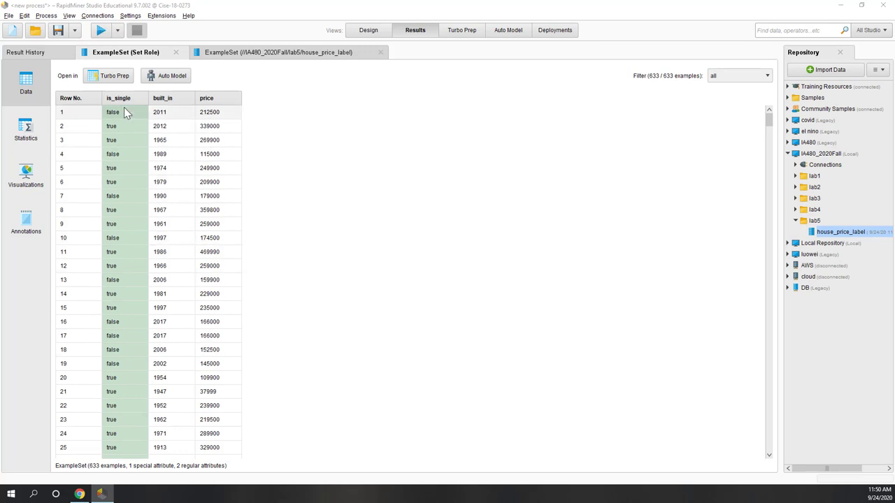
scroll(131, 308, "down", 2)
scroll(132, 321, "up", 2)
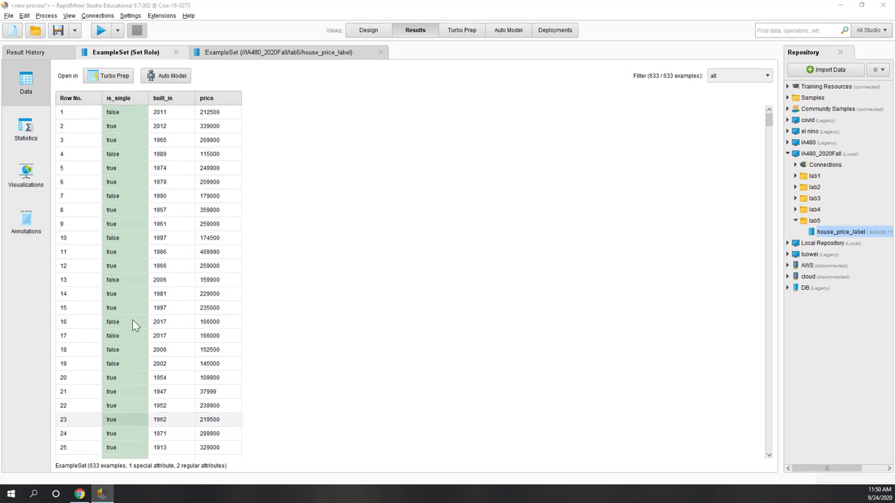
- Examine the result rows and the scatter plot of price against built_in coloured by is_single
left_click(117, 133)
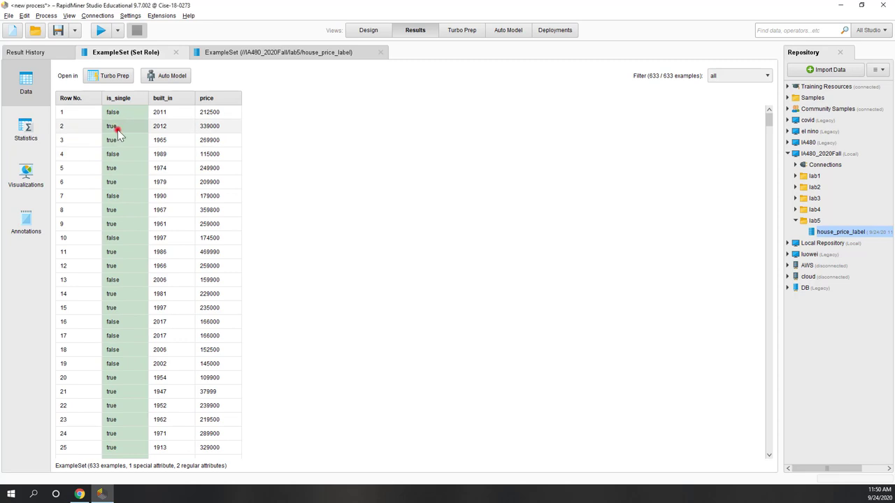
left_click(126, 116)
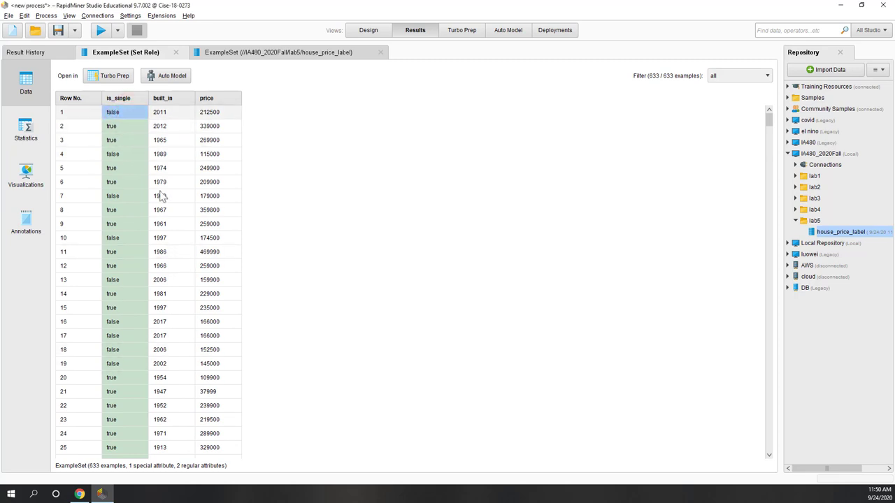
scroll(186, 254, "down", 3)
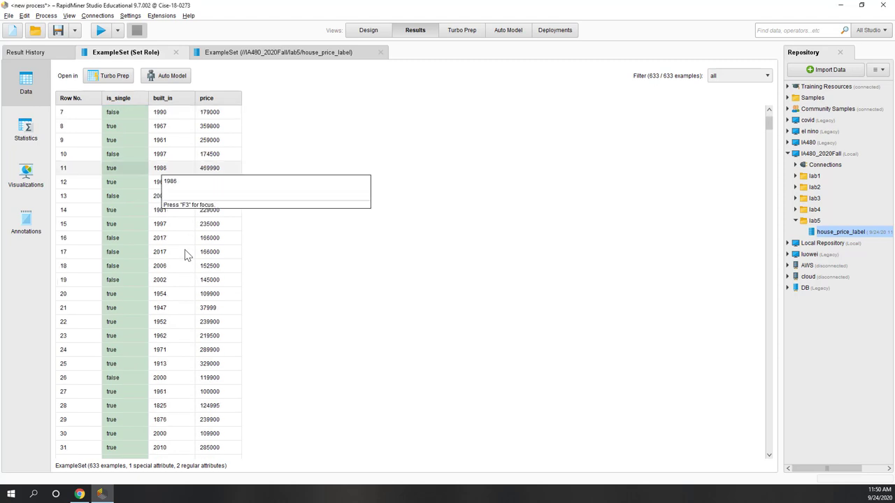
scroll(186, 254, "up", 3)
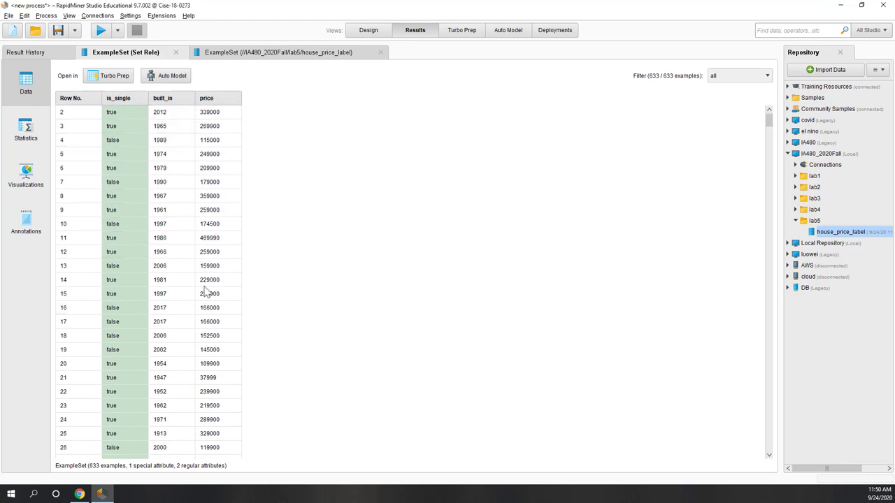
left_click(28, 187)
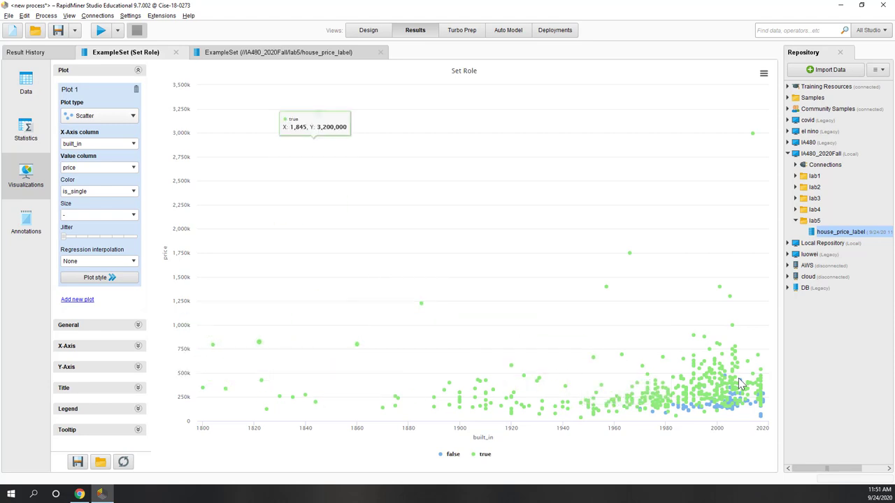
- Save the process as lab5 in the lab5 folder of the IA480_2020Fall repository
left_click(360, 32)
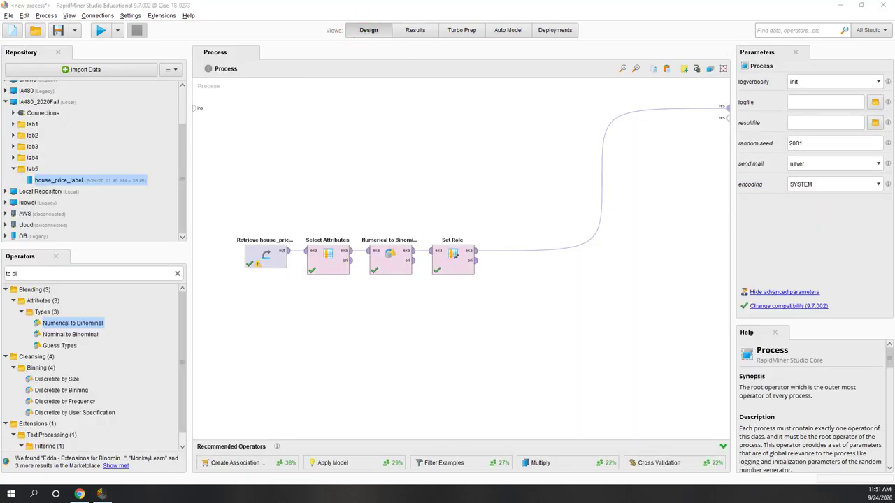
left_click(310, 194)
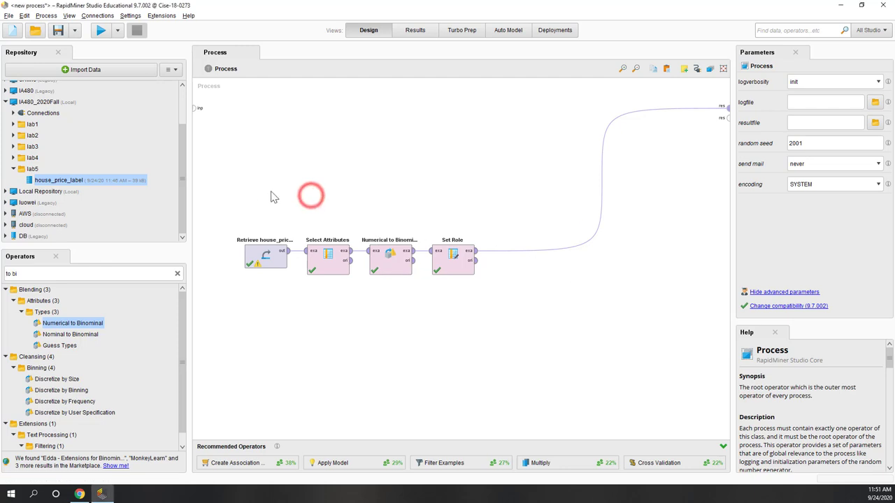
left_click(28, 168)
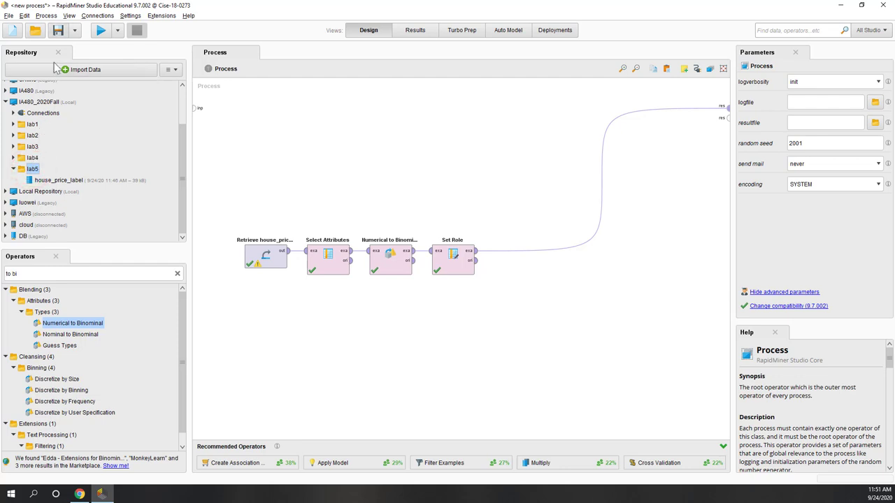
left_click(59, 33)
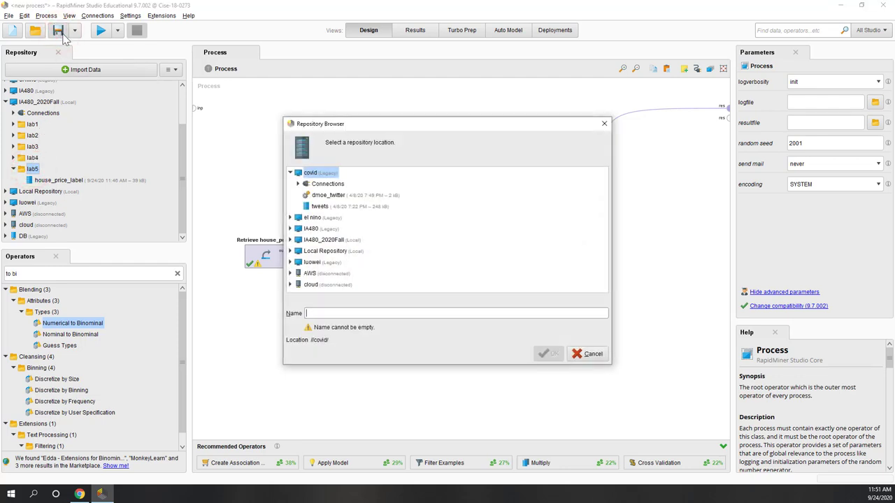
double_click(336, 241)
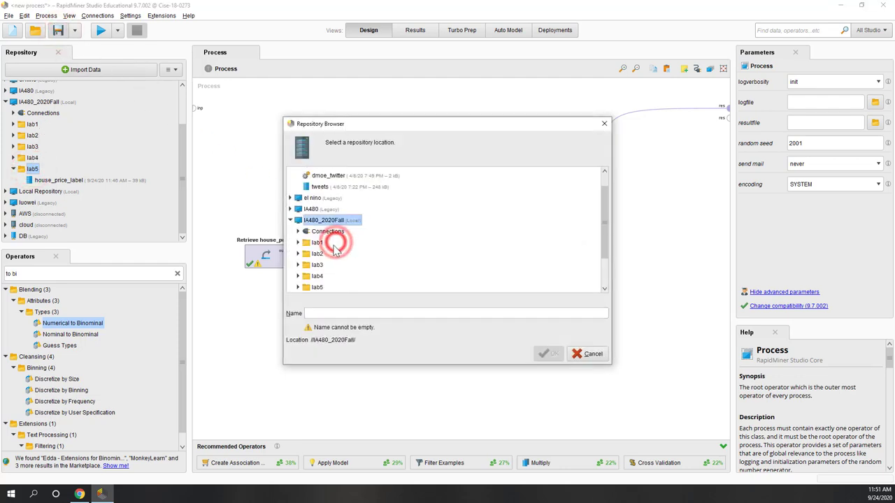
left_click(319, 260)
left_click(343, 314)
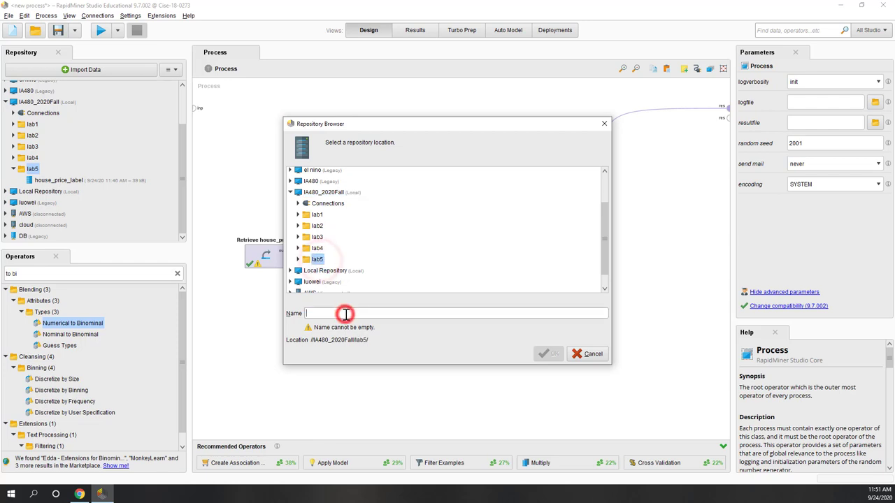
type("lab5")
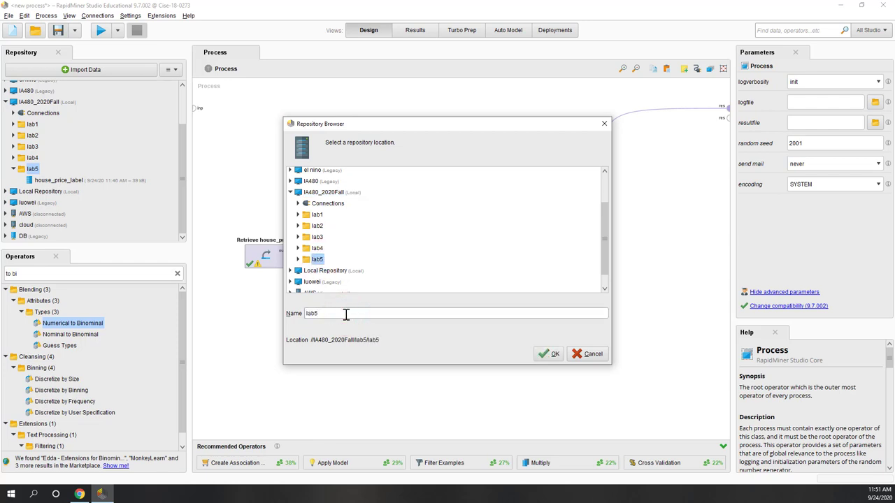
left_click(551, 355)
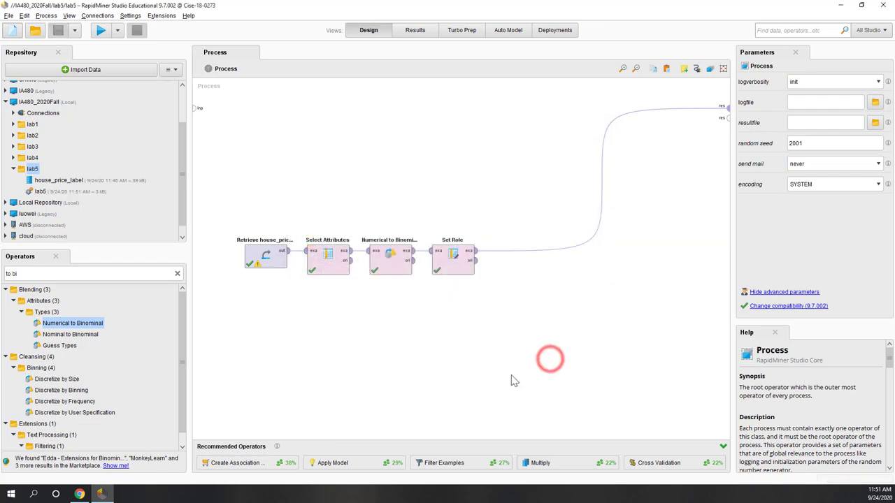
- Move the whole chain of four operators up and slightly left in the process design
left_click(447, 400)
left_click(515, 365)
left_click_drag(458, 329, 223, 208)
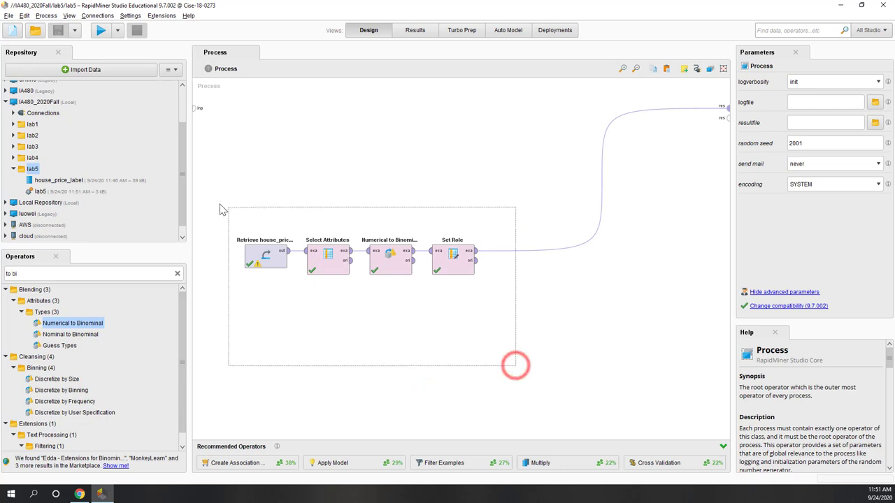
left_click_drag(447, 265, 416, 191)
left_click(436, 250)
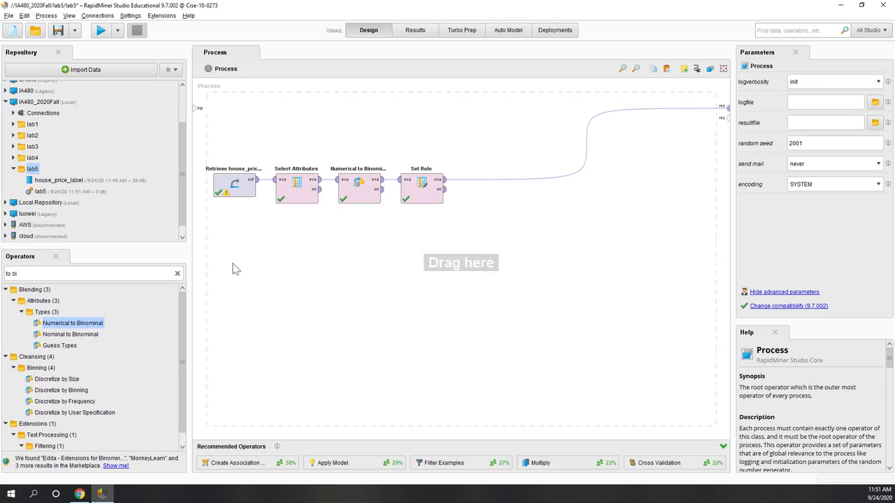
- Search the operators for logis and insert Logistic Regression between Set Role and the process result port
left_click(102, 273)
left_click(37, 273)
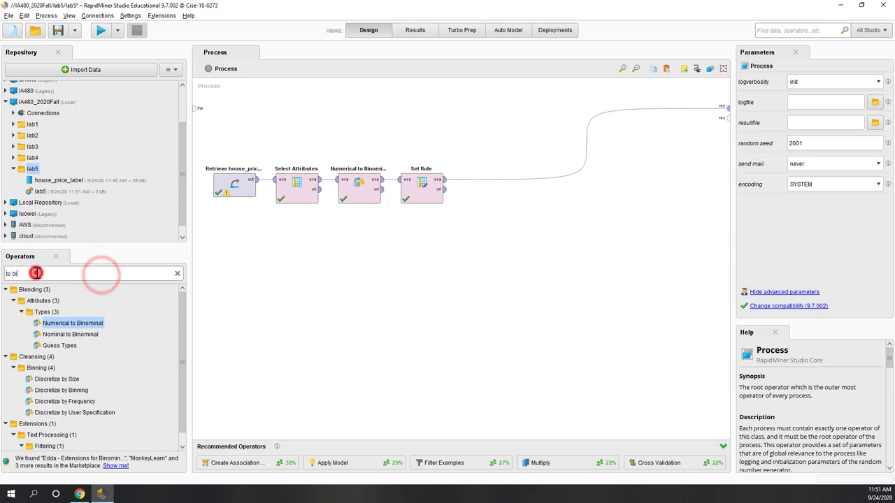
key("ctrl+a")
type("l")
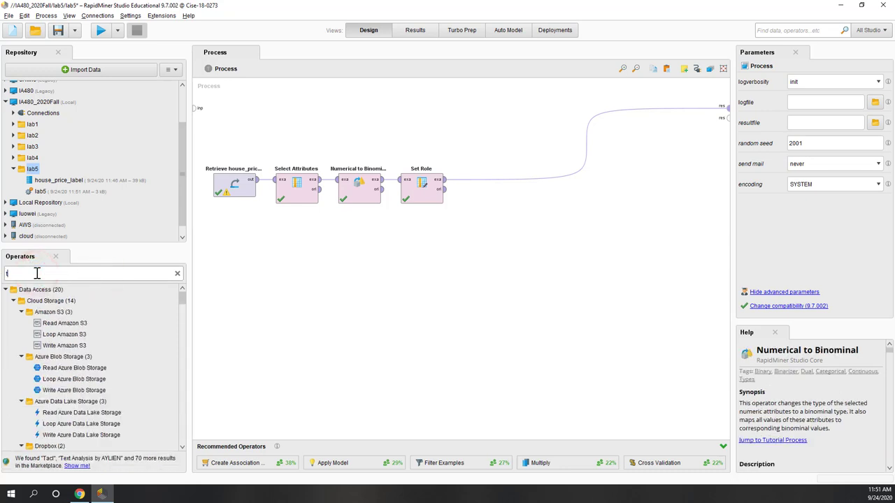
type("ogis")
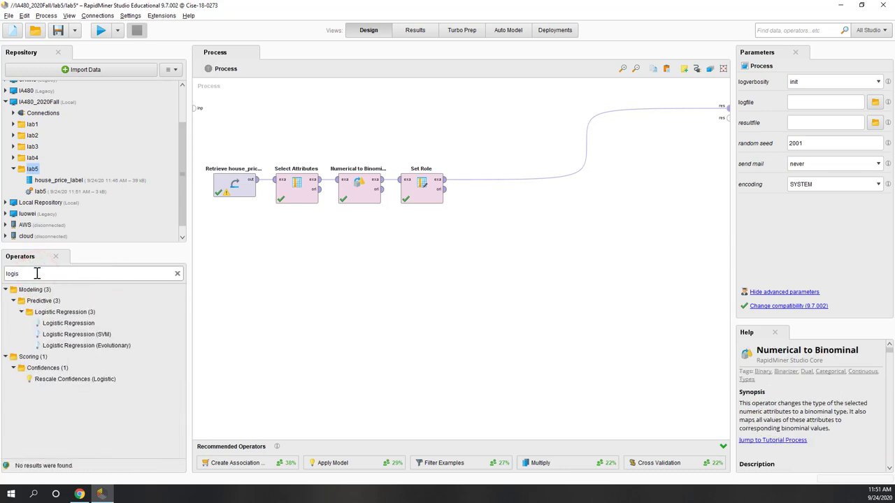
left_click(80, 325)
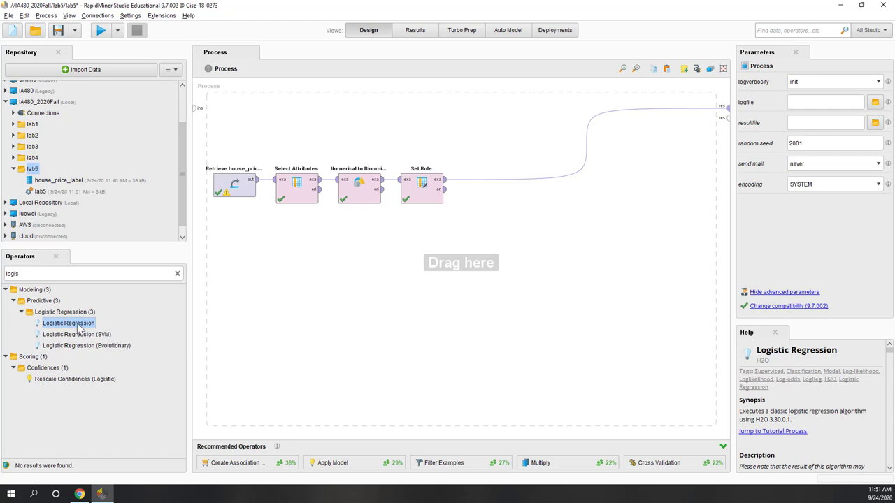
left_click_drag(79, 328, 489, 180)
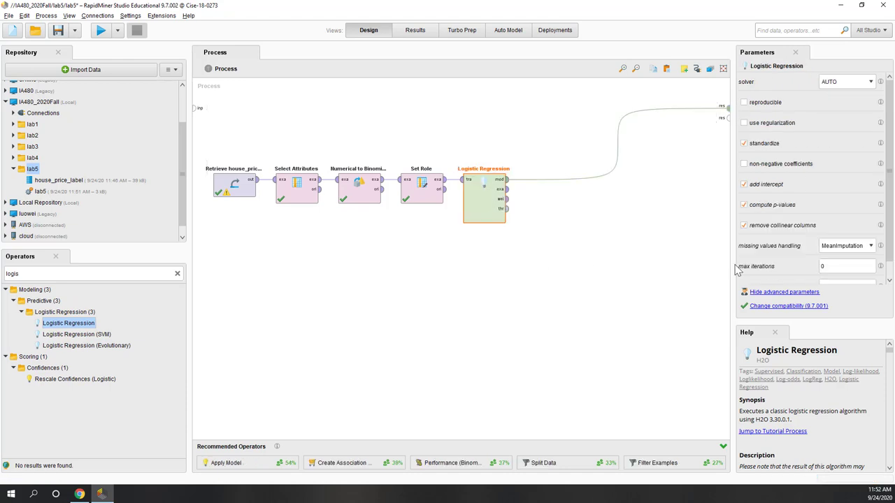
- Widen the parameter area and read the description of Logistic Regression's standardize option
left_click_drag(733, 270, 718, 271)
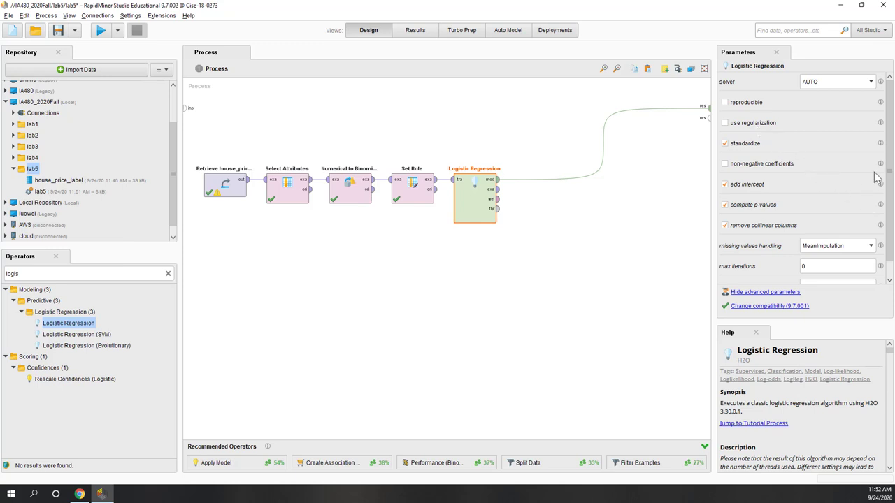
mouse_move(880, 146)
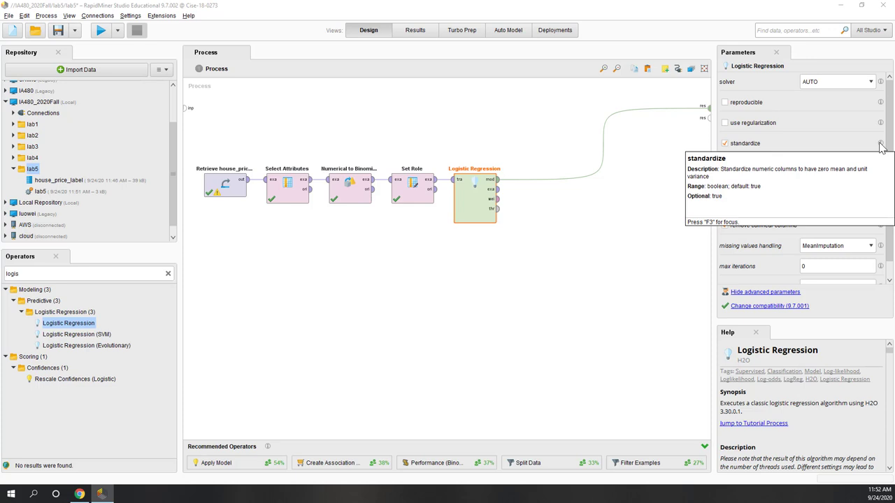
mouse_move(880, 122)
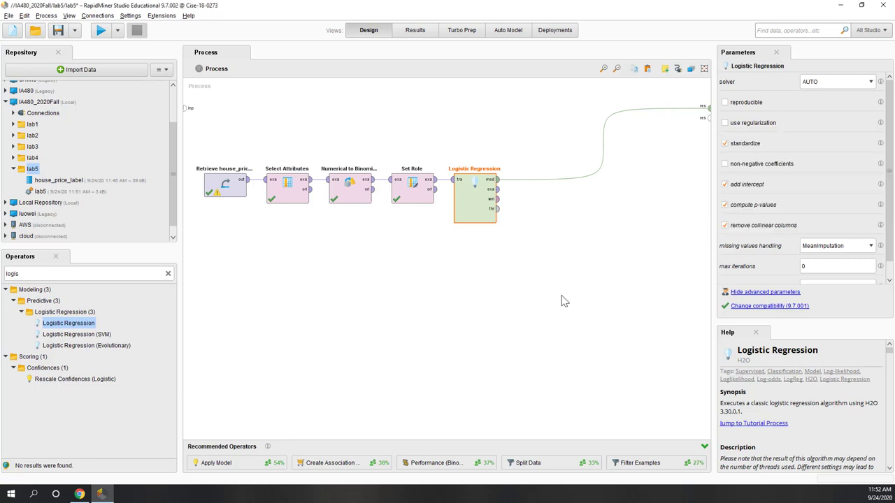
left_click(579, 371)
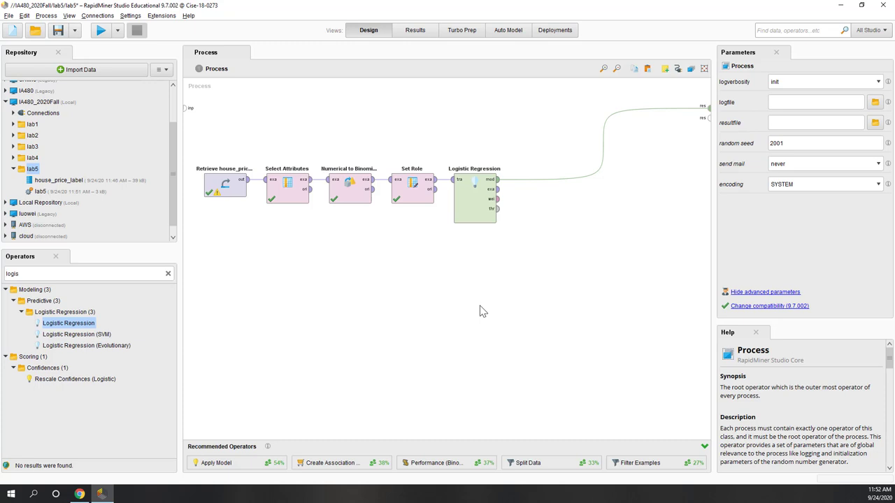
- Insert the recommended Apply Model operator after Logistic Regression and space it further right of that operator
left_click_drag(215, 463, 553, 189)
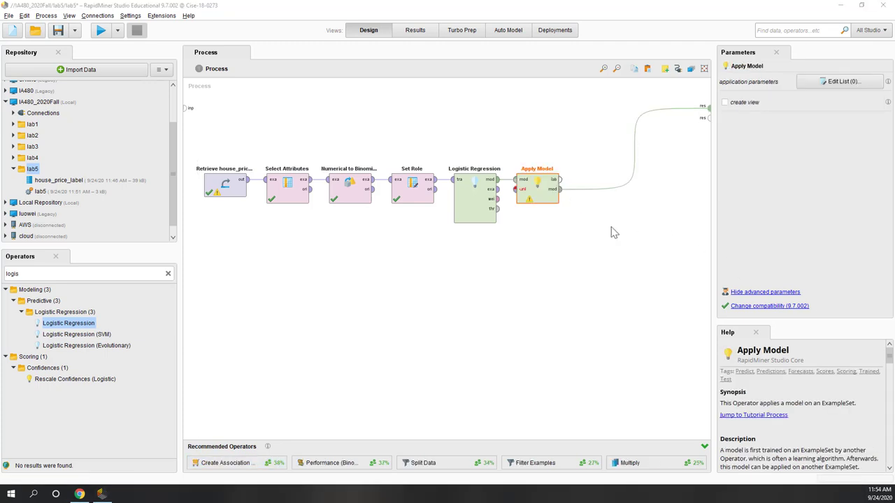
left_click_drag(500, 183, 517, 181)
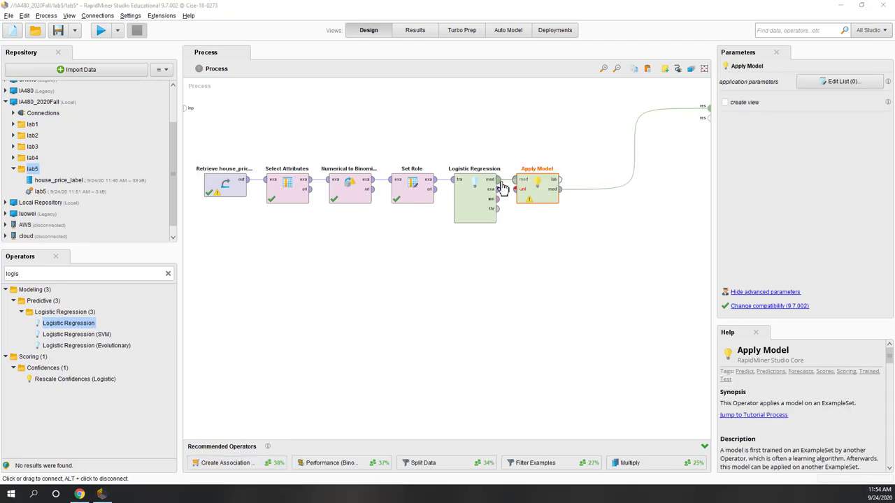
left_click(549, 202)
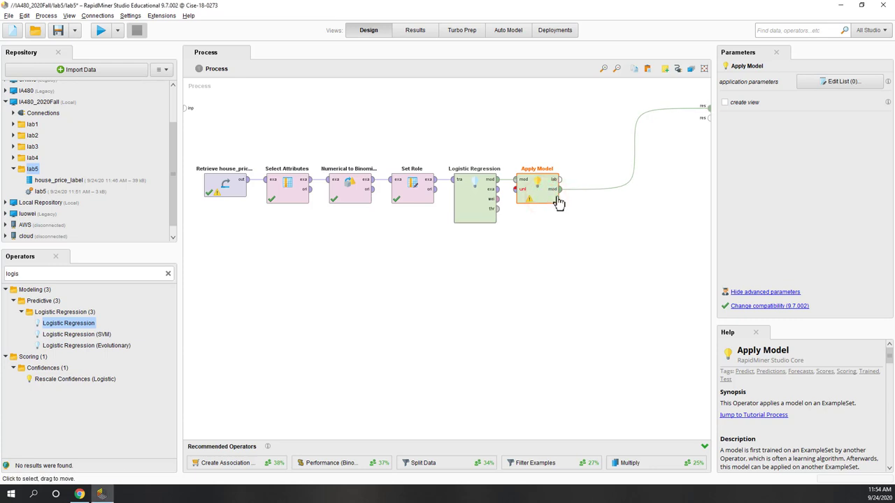
left_click(548, 199)
left_click_drag(563, 206, 576, 204)
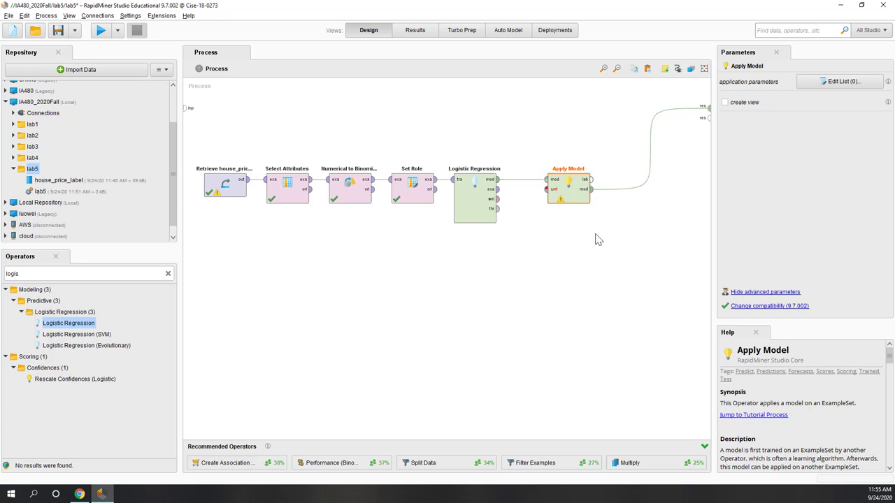
- Try feeding Set Role's example set to both Logistic Regression and Apply Model through a Multiply operator, with Logistic Regression placed above the chain
left_click(435, 183)
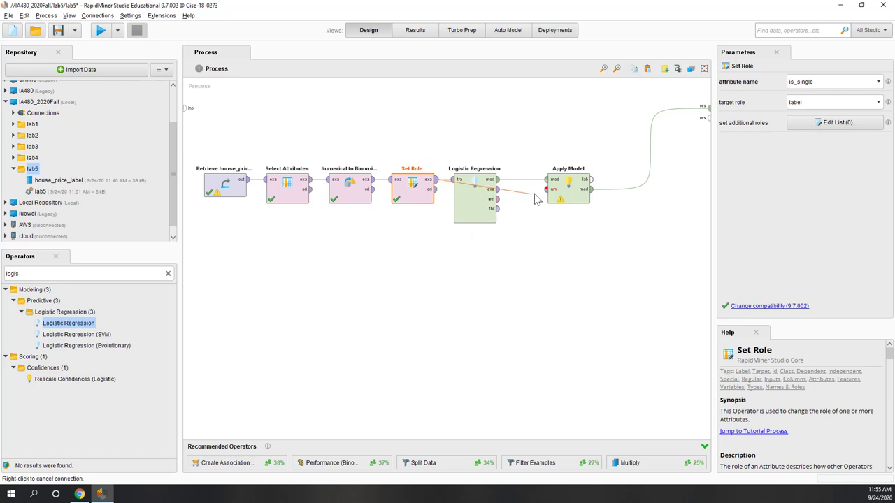
left_click(575, 195)
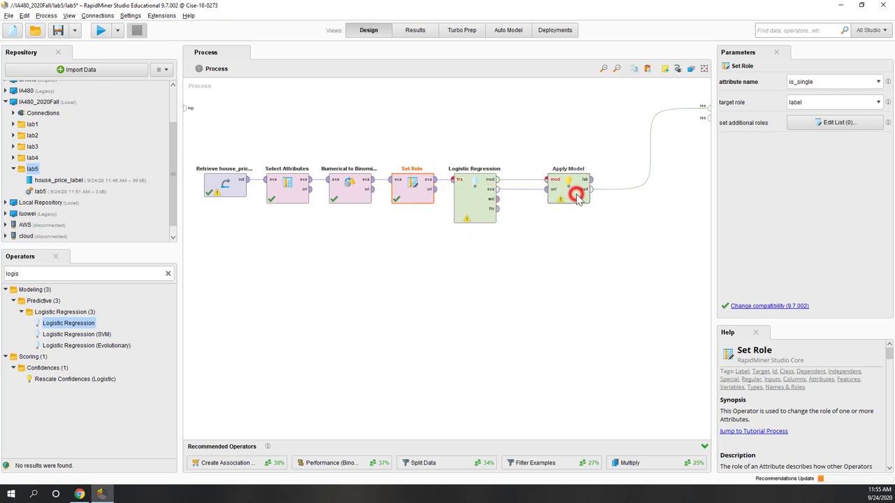
left_click_drag(535, 213, 538, 144)
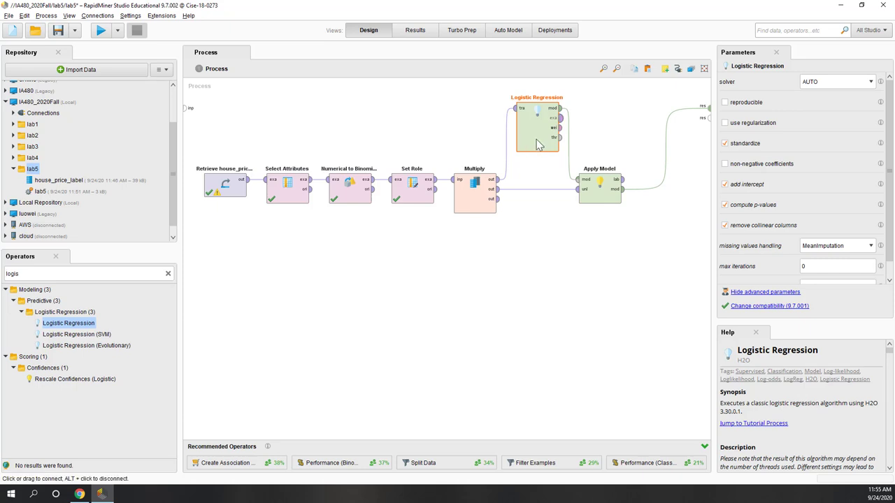
- Delete the Multiply operator, reconnect Set Role's example set output to Logistic Regression's training input and place Logistic Regression back in line
left_click(480, 208)
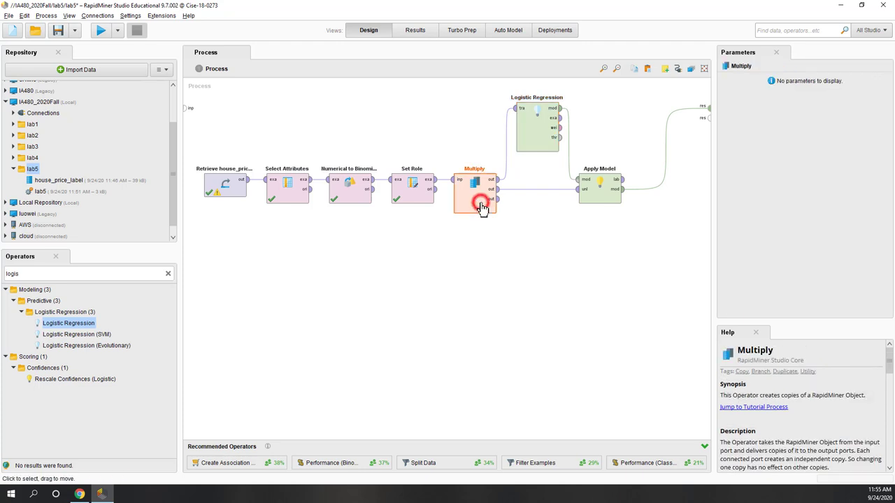
key("Delete")
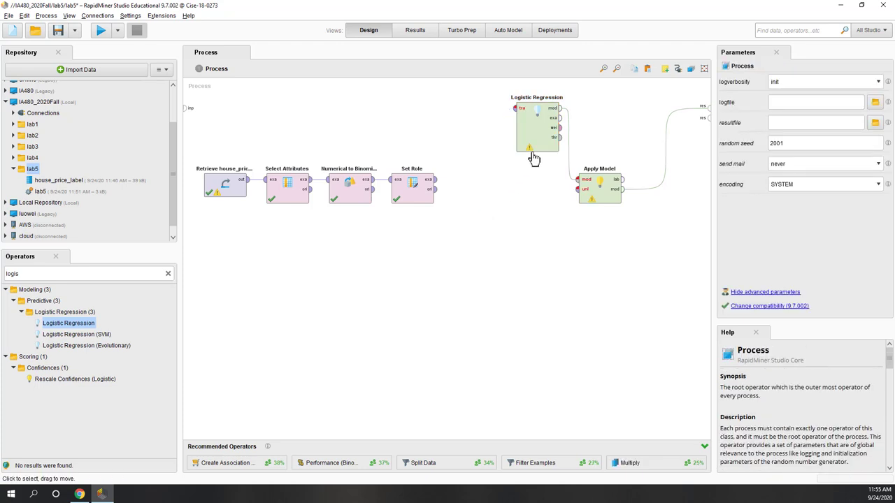
left_click_drag(533, 159, 503, 207)
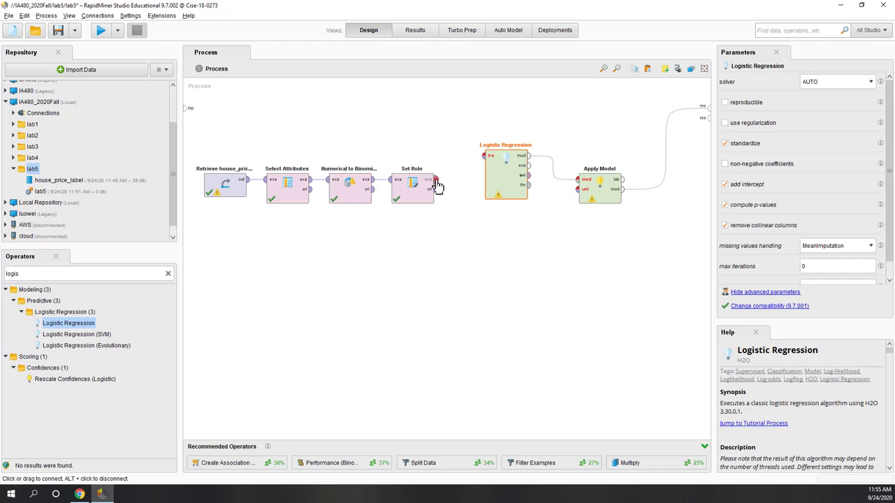
left_click(436, 180)
left_click(485, 155)
left_click_drag(498, 171, 475, 199)
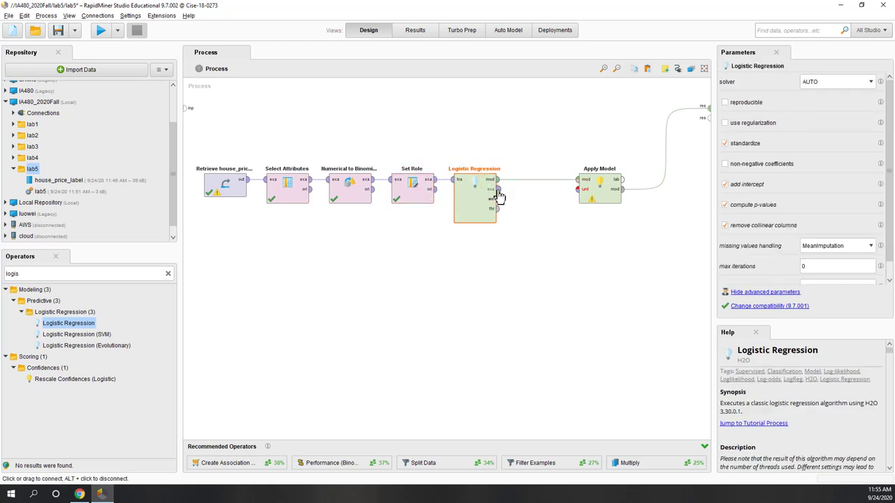
- Connect Logistic Regression's example set output to Apply Model's unlabelled data input and move Apply Model close beside Logistic Regression
mouse_move(499, 197)
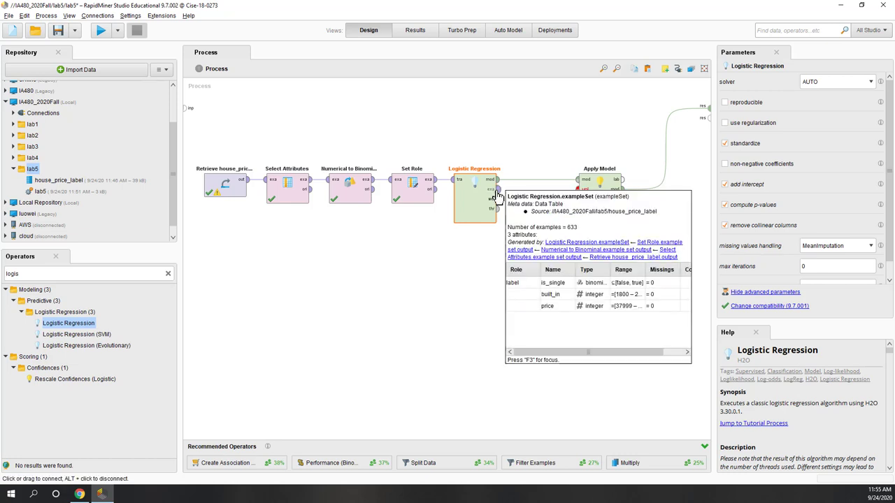
left_click(497, 190)
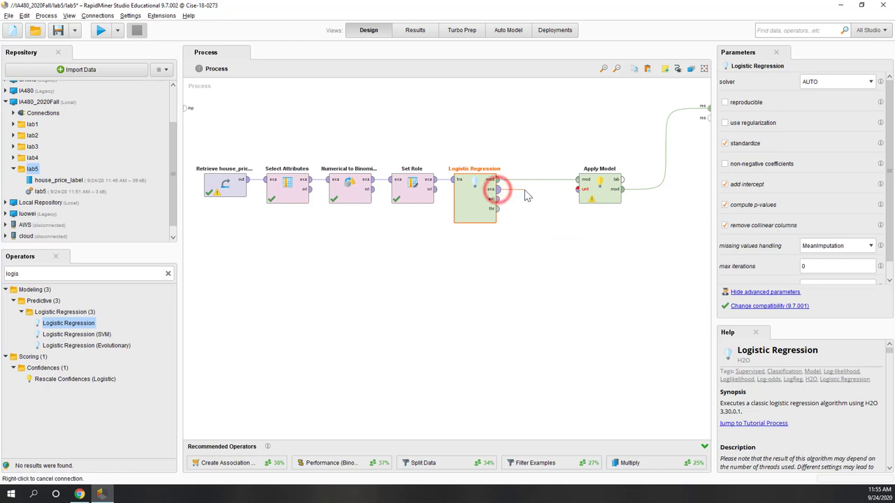
left_click(578, 190)
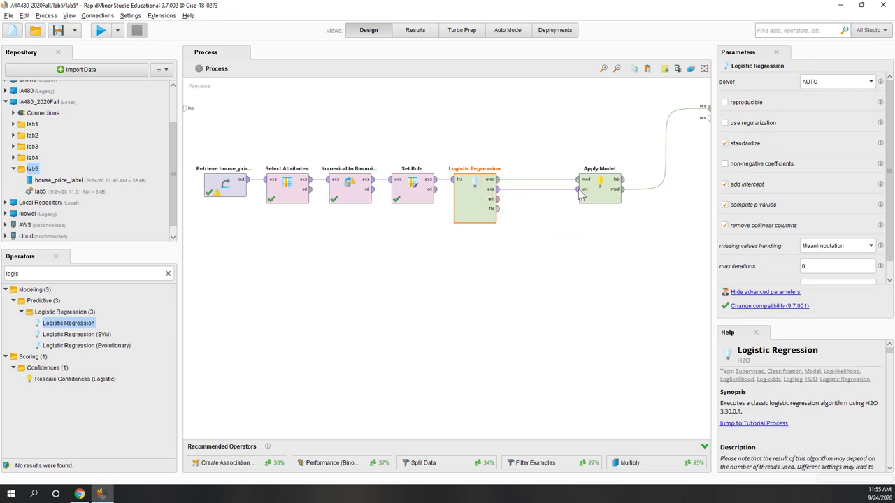
left_click_drag(596, 198, 564, 205)
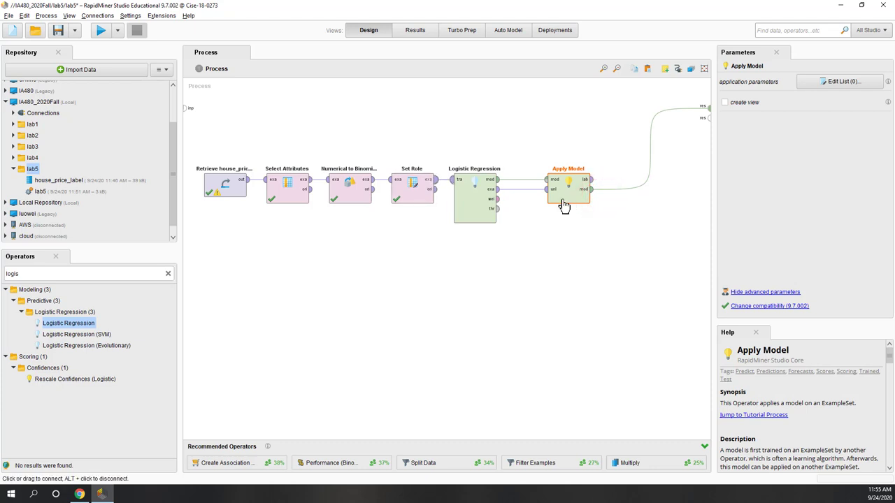
left_click_drag(564, 204, 540, 203)
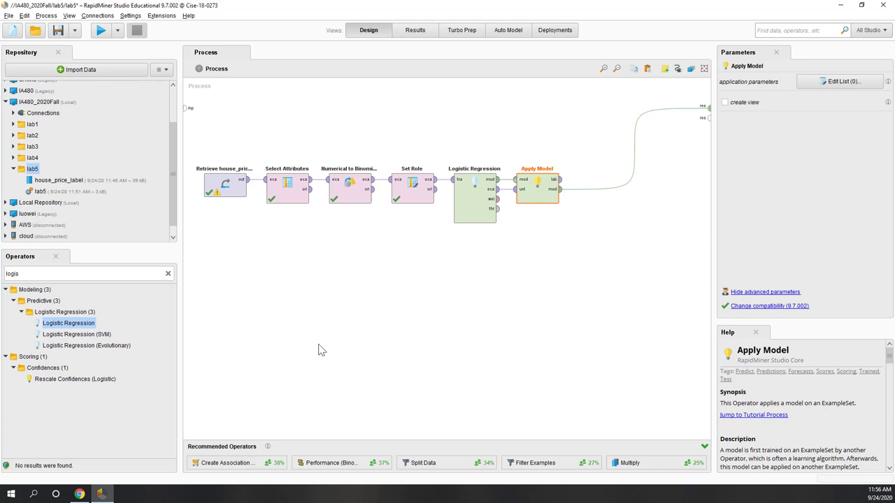
- Search the operators for "performance" and compare the help descriptions of Performance (Classification), (Binominal Classification) and (Regression)
left_click(106, 274)
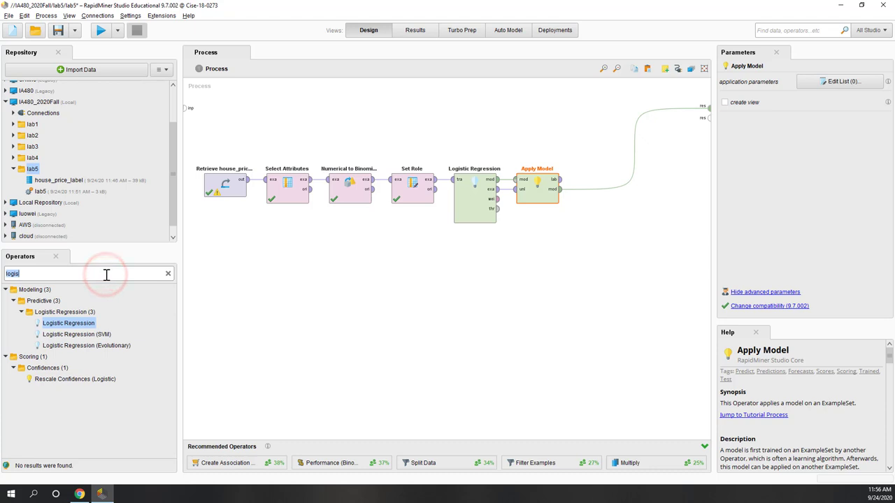
type("performance")
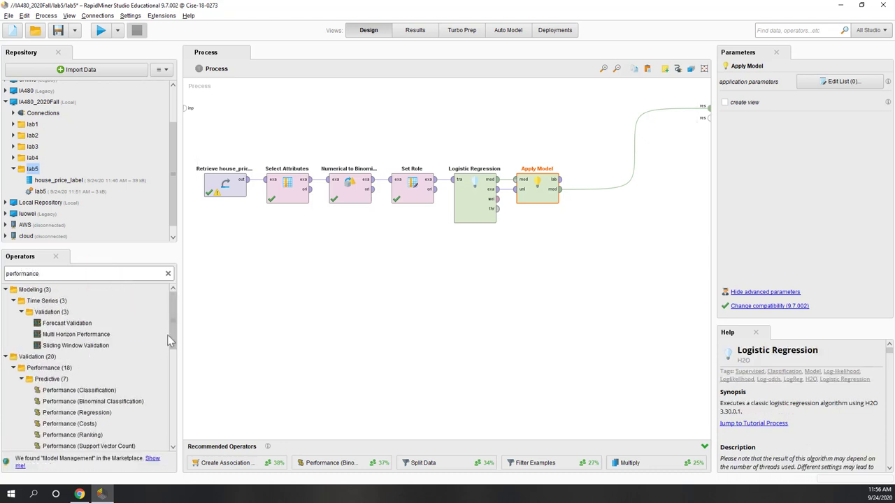
left_click_drag(171, 338, 175, 366)
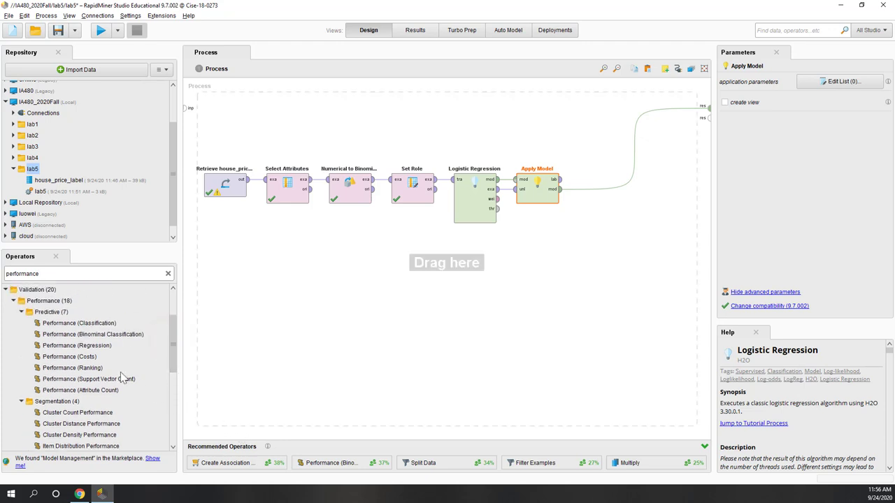
left_click(88, 324)
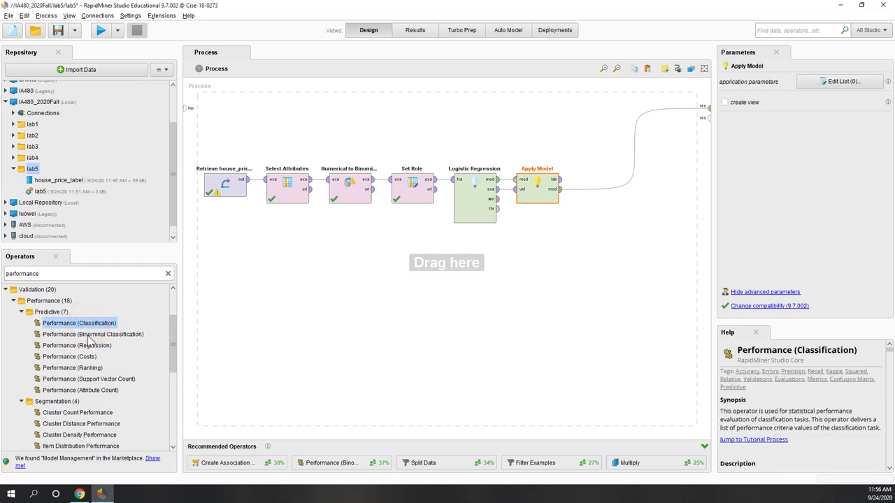
left_click(88, 335)
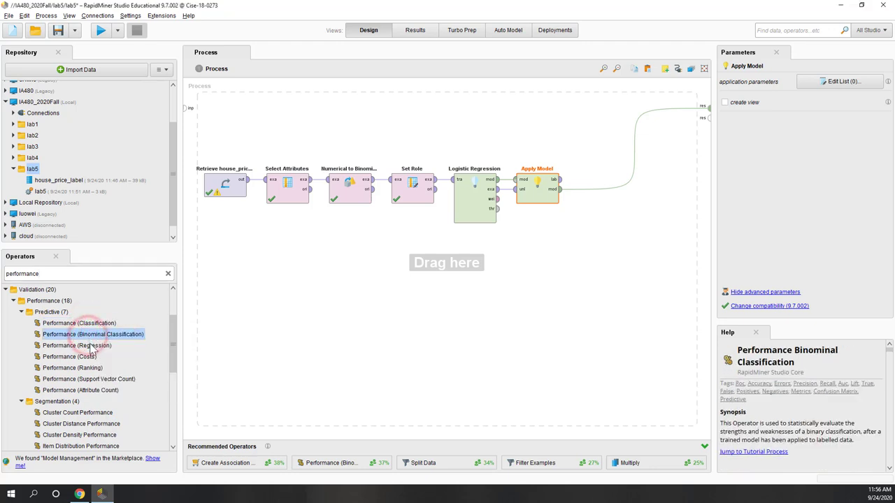
left_click(90, 346)
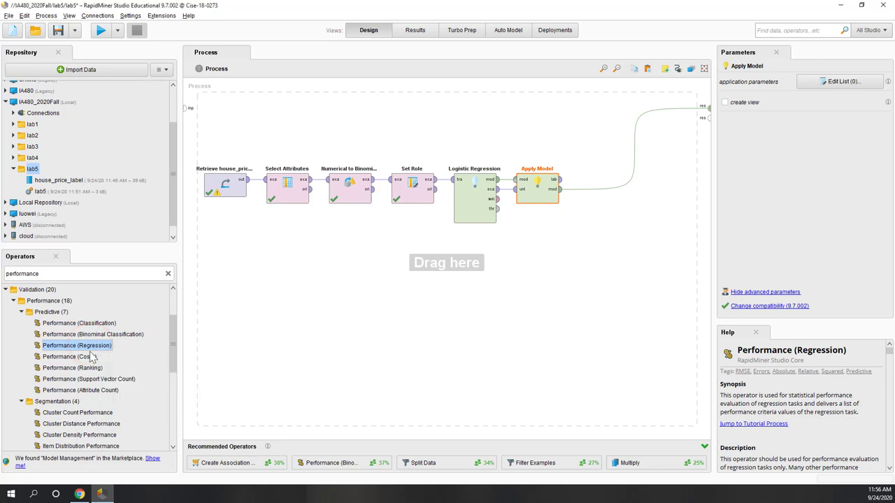
left_click(87, 335)
left_click(88, 324)
left_click(101, 334)
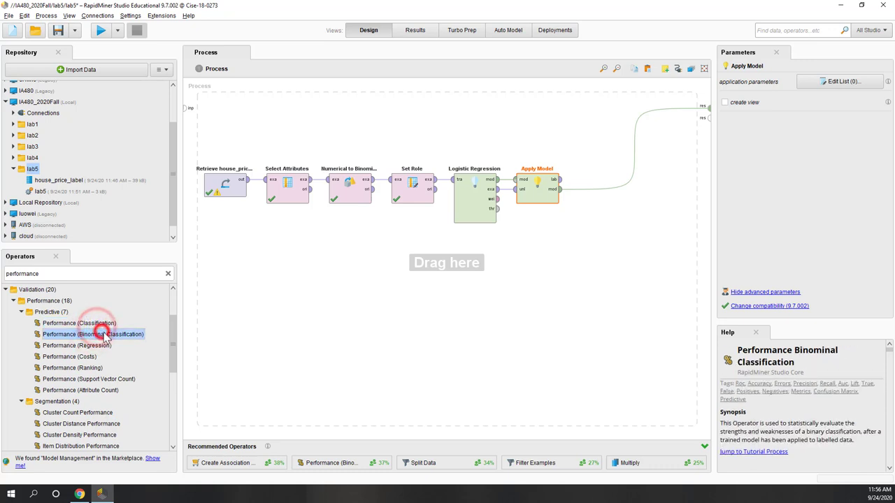
- Add the recommended Performance (Binominal Classification) operator, connect Apply Model's labelled data to it and place it slightly above and right of Apply Model
left_click_drag(105, 339, 297, 408)
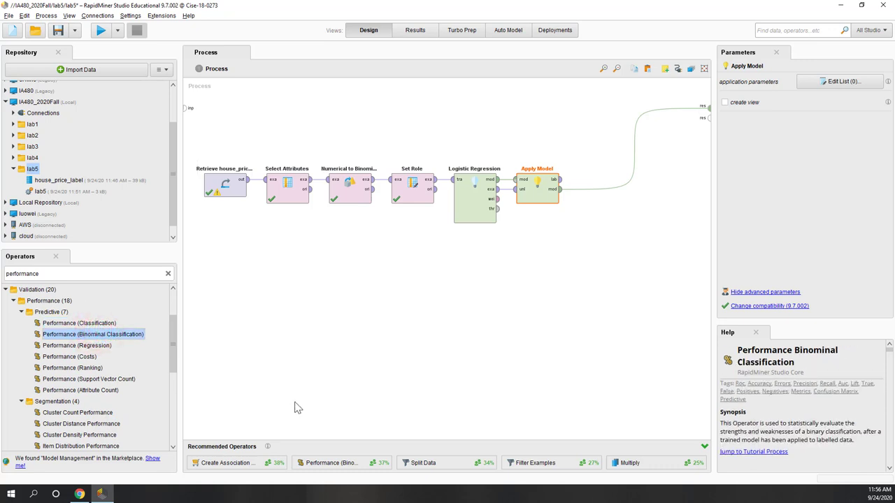
left_click_drag(341, 462, 350, 472)
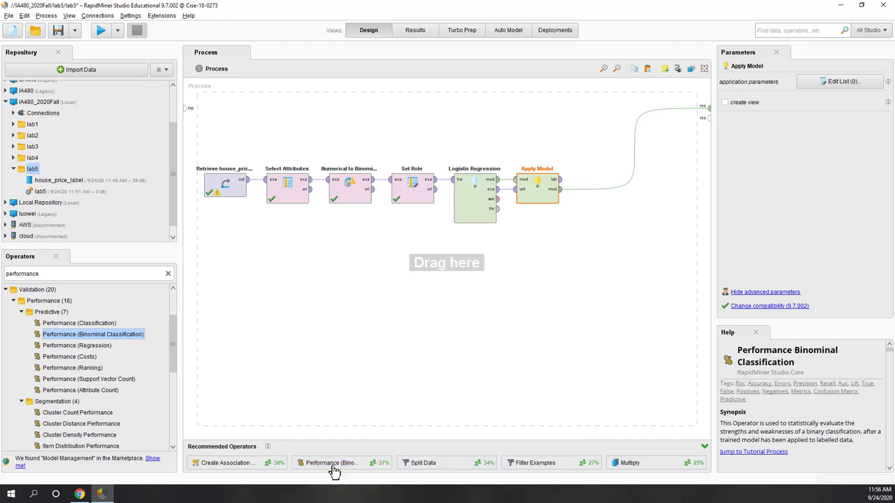
left_click_drag(332, 465, 621, 225)
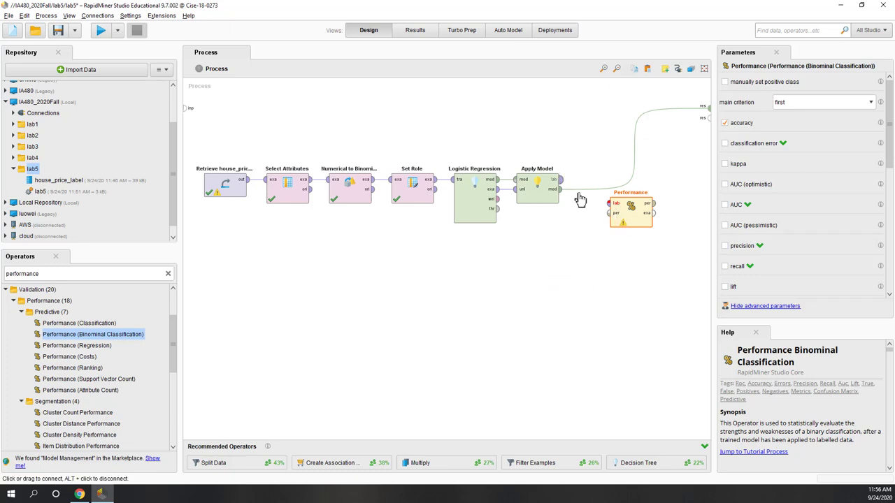
left_click(559, 181)
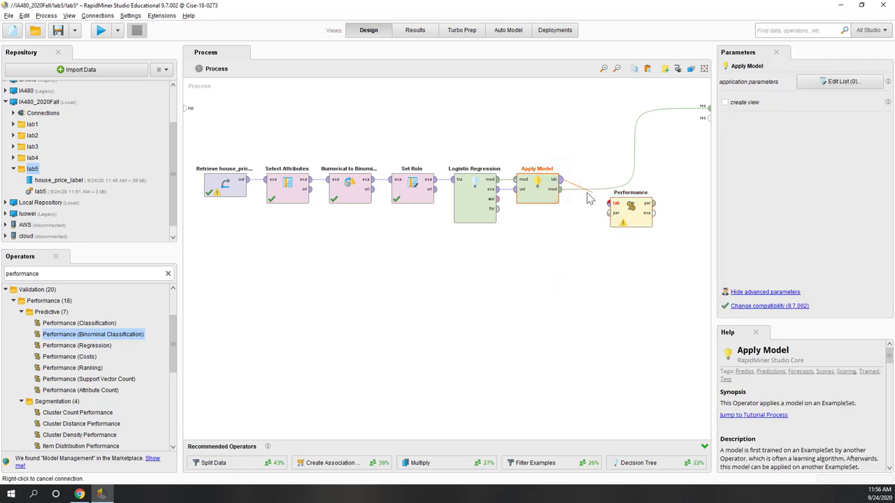
left_click(628, 222)
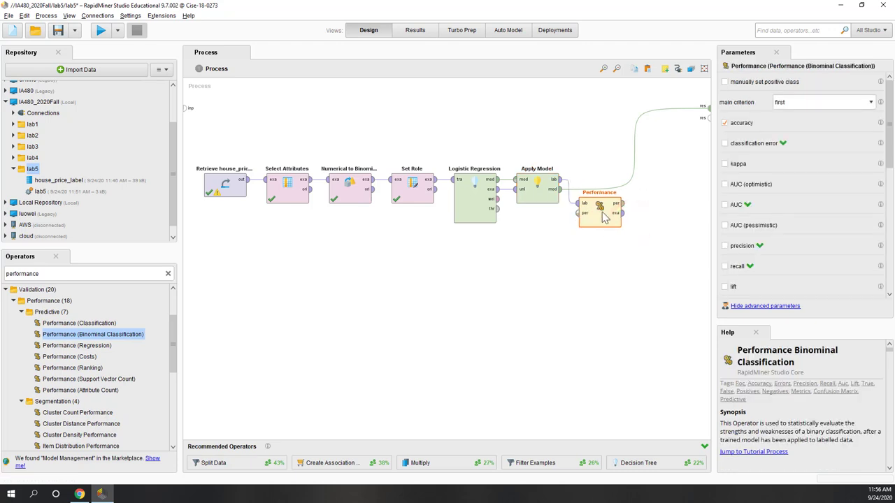
left_click_drag(603, 208, 600, 166)
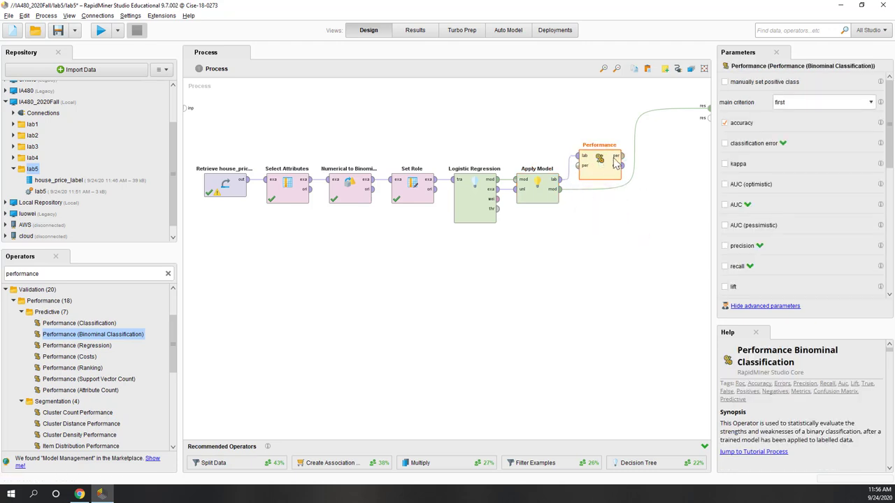
- Connect the Performance operator's performance and example set outputs to the process's second and third result ports
left_click(621, 156)
left_click(707, 119)
left_click(619, 166)
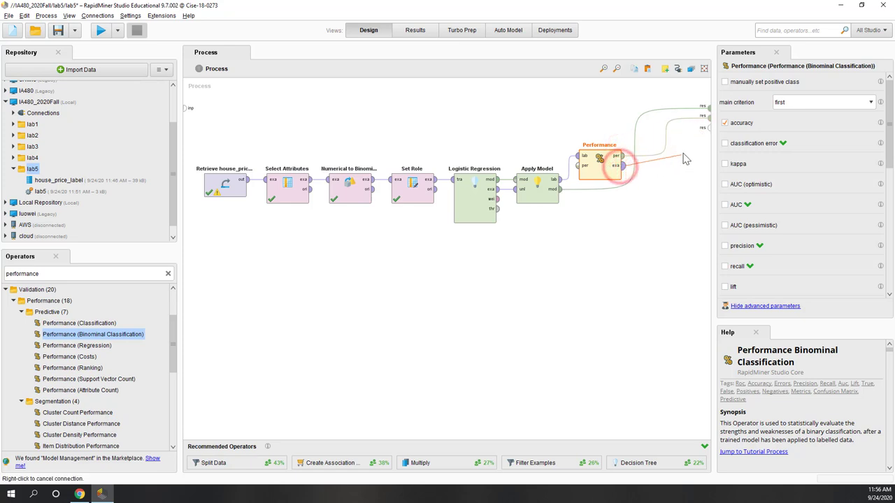
left_click(708, 128)
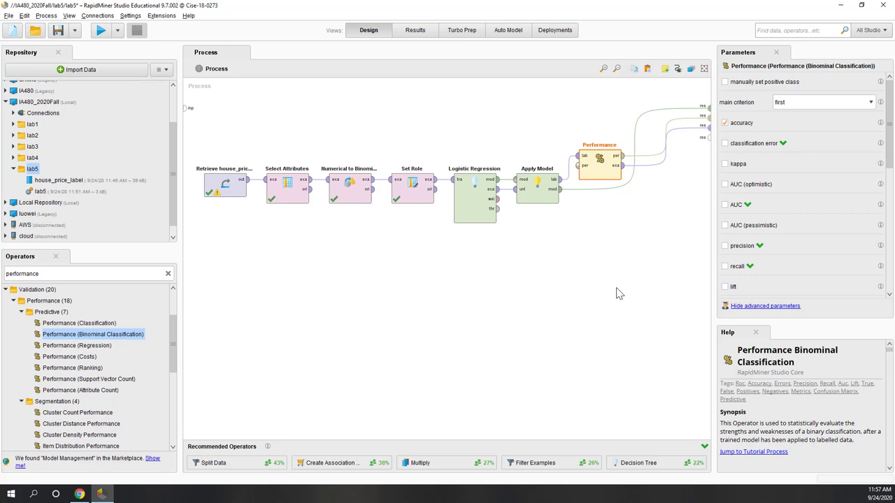
- Enable the kappa, precision, recall and f measure criteria for the Performance operator in addition to accuracy
left_click(535, 199)
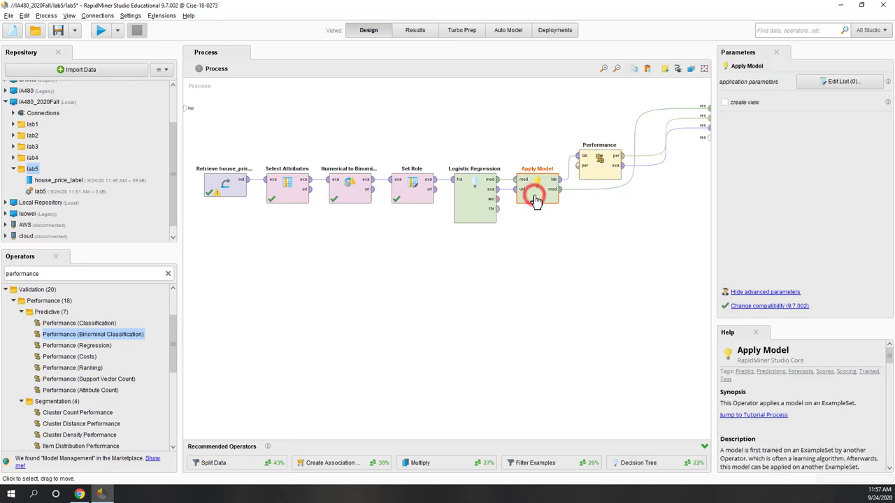
left_click(604, 172)
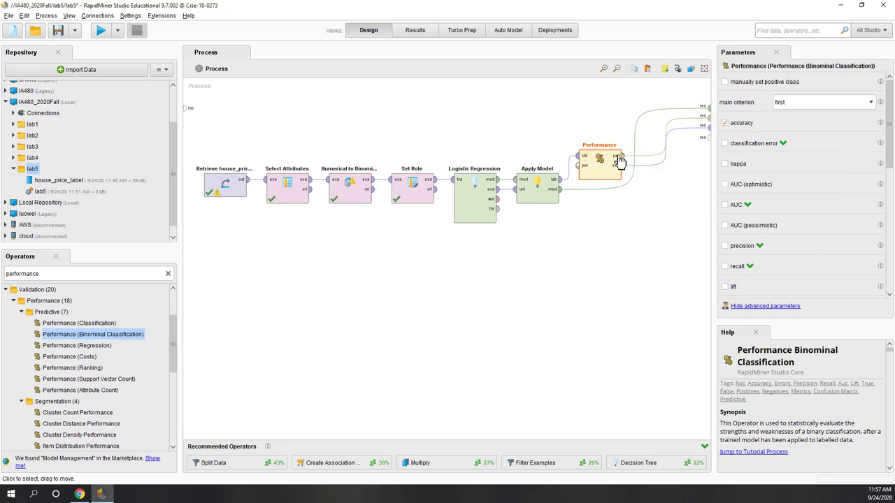
mouse_move(619, 161)
left_click(596, 176)
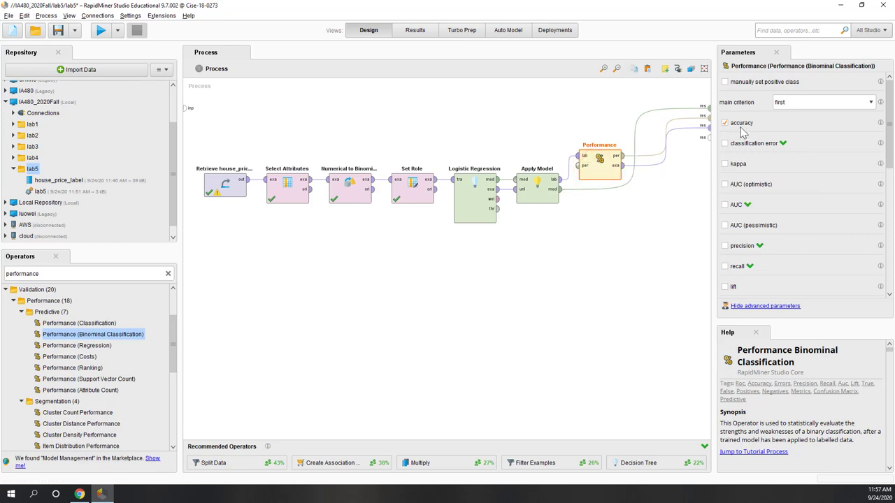
left_click(724, 165)
left_click(724, 245)
left_click(726, 266)
scroll(799, 285, "down", 3)
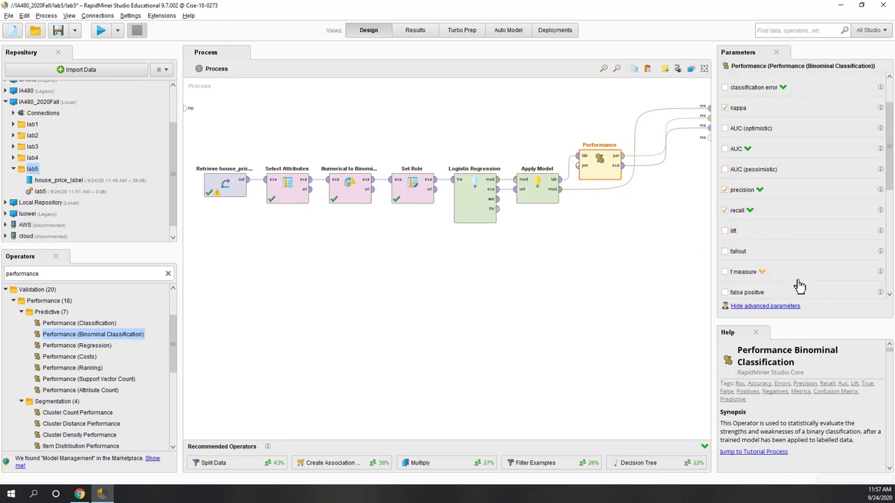
scroll(799, 283, "down", 2)
left_click(725, 244)
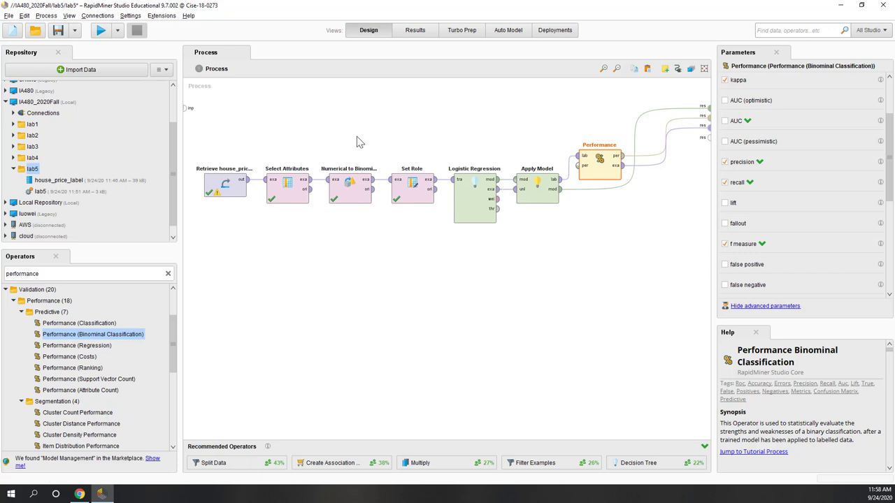
- Run the process and widen the prediction(is_single), confidence(false) and confidence(true) columns in the Apply Model example set
left_click(101, 31)
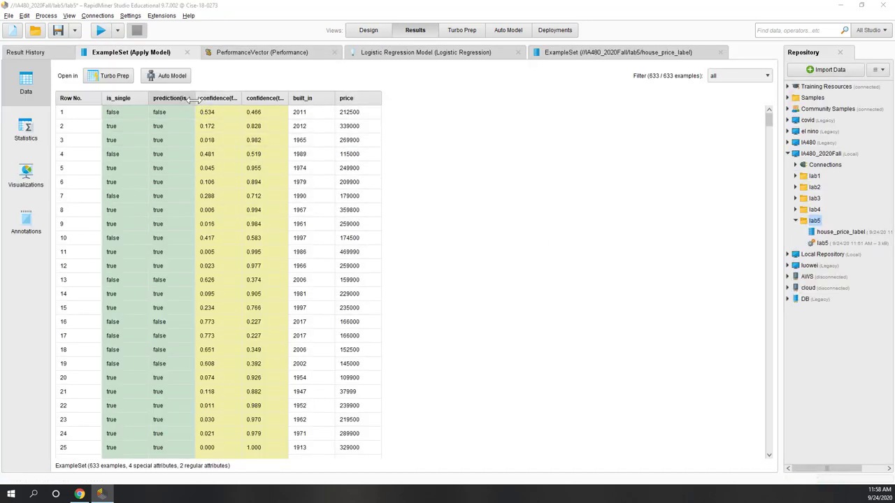
left_click_drag(194, 98, 248, 99)
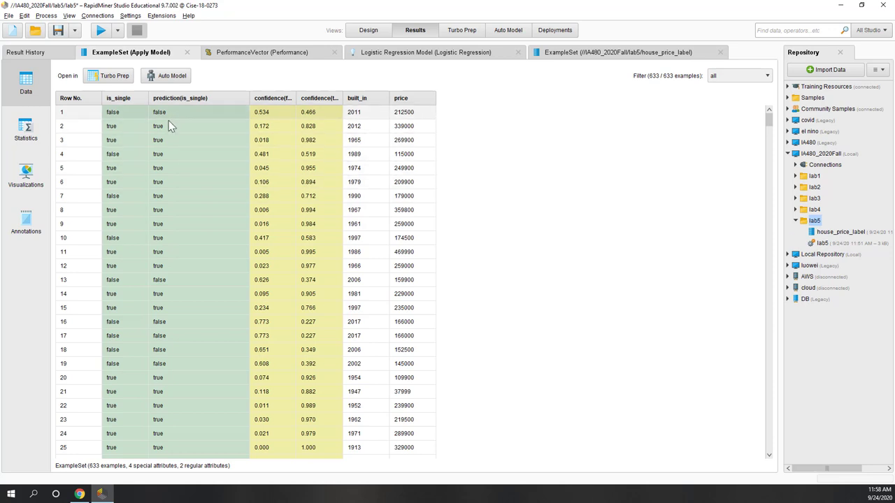
left_click(175, 158)
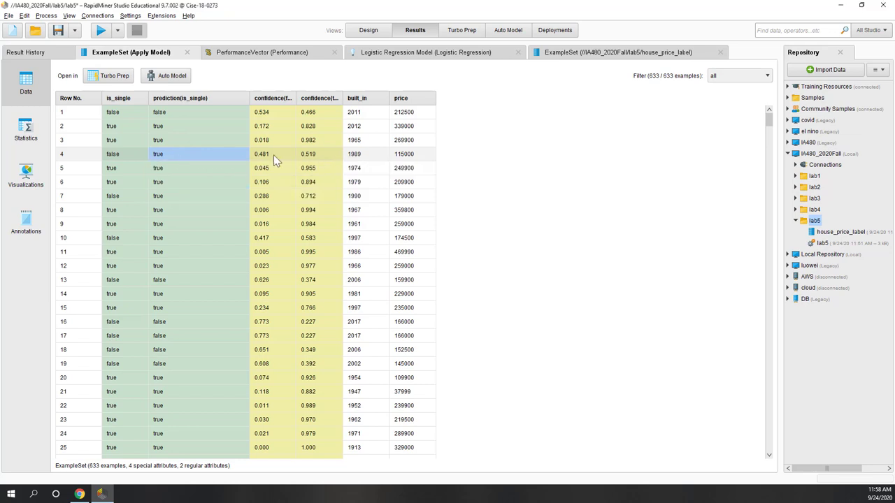
left_click(168, 152)
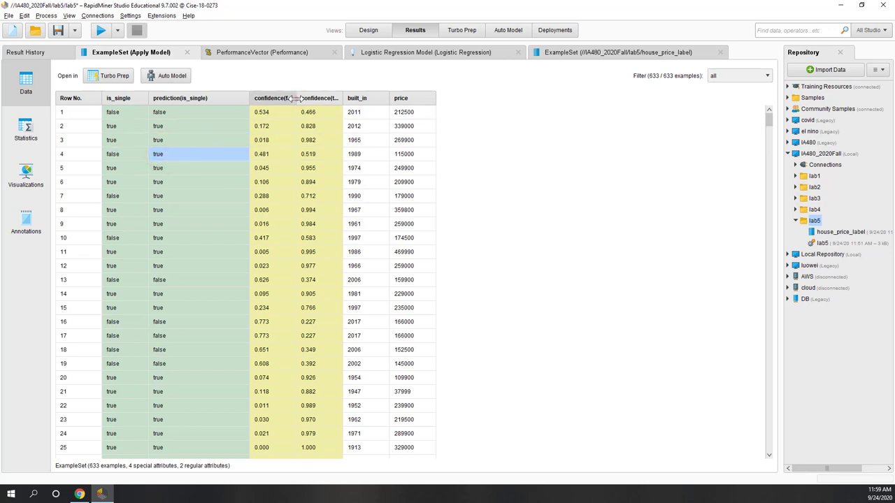
left_click_drag(297, 98, 341, 103)
mouse_move(427, 98)
left_mouse_down()
mouse_move(380, 100)
mouse_move(425, 98)
left_mouse_up()
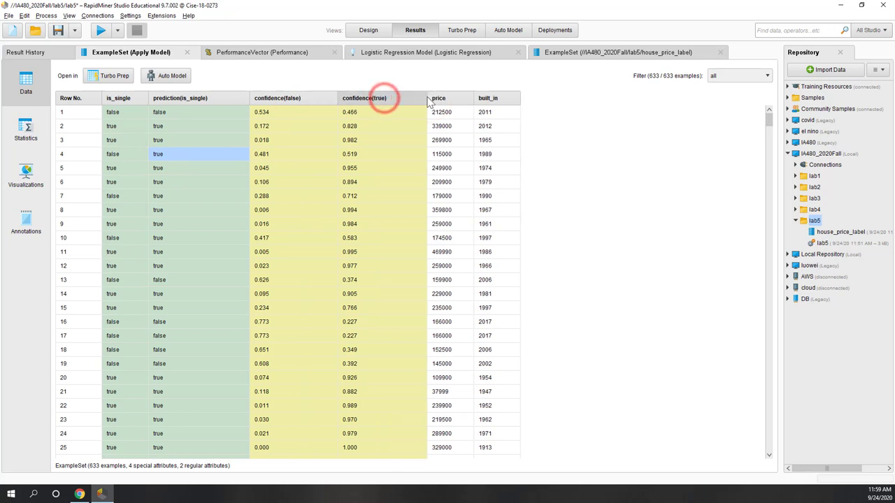
- Examine the confidence(true) values of rows 2 to 4 against their predicted is_single classes
left_click(353, 155)
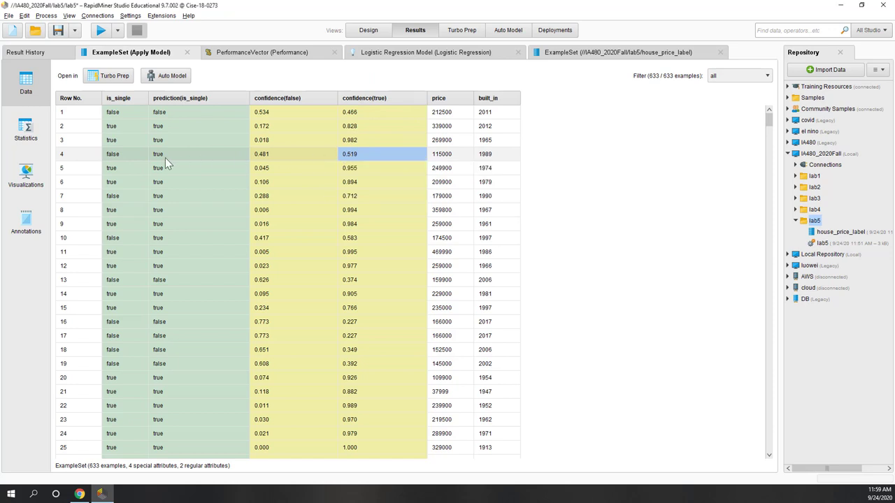
left_click(360, 140)
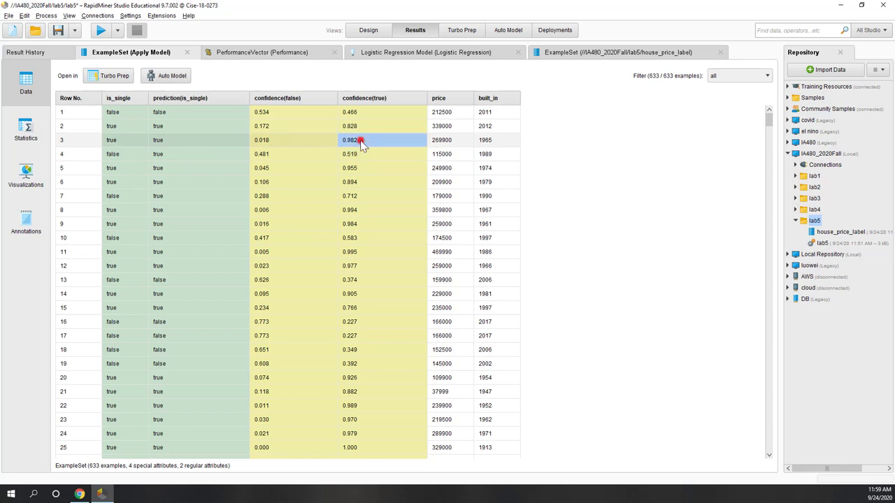
left_click(357, 127)
left_click(355, 139)
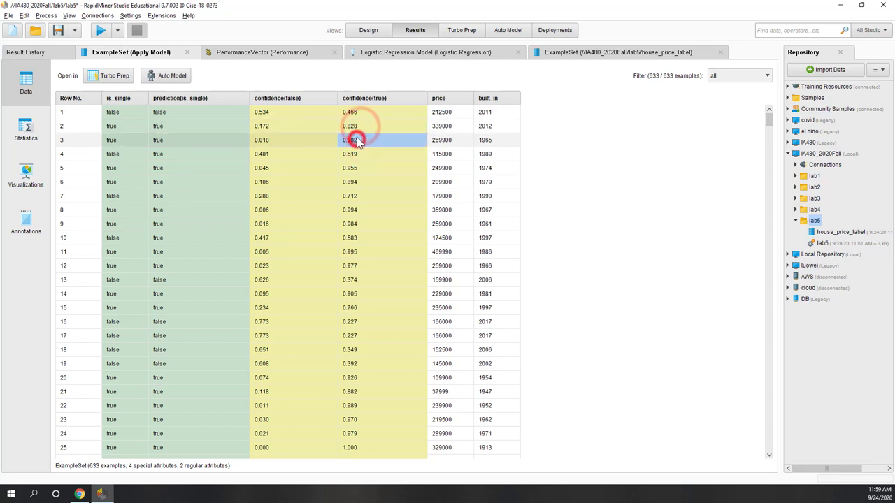
left_click(356, 129)
left_click(356, 140)
left_click(358, 140)
left_click(358, 130)
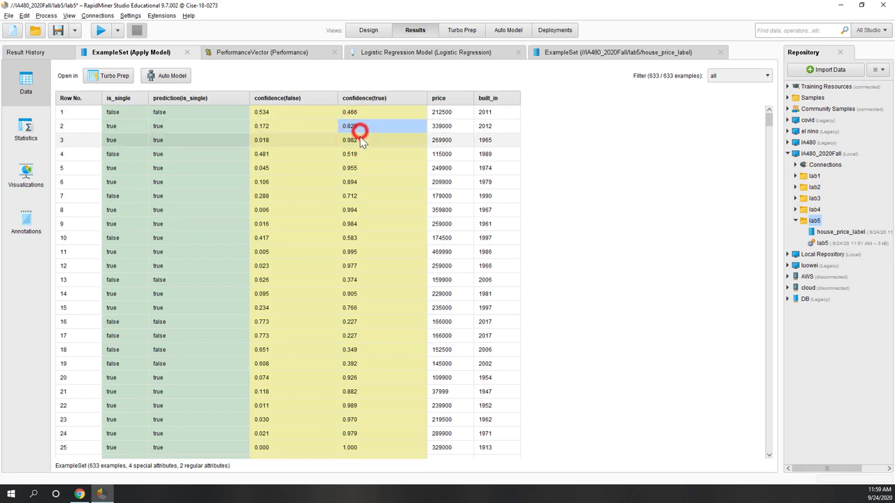
left_click(356, 139)
left_click(359, 129)
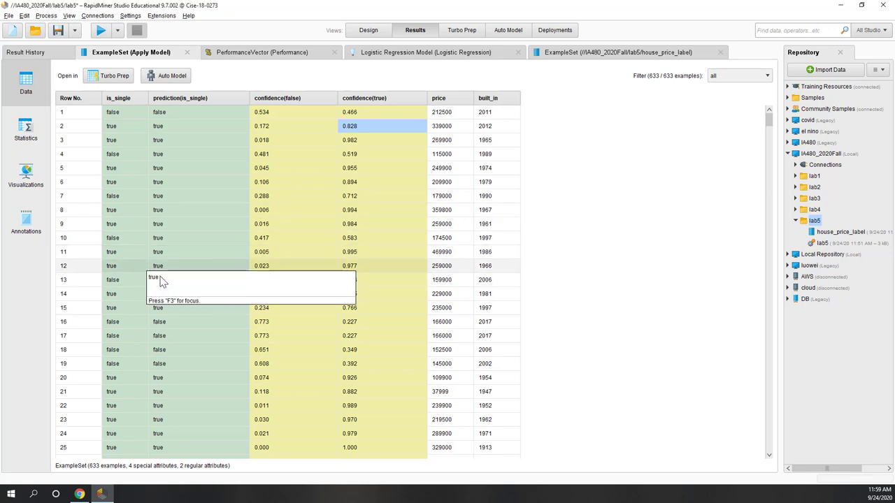
- Show the Apply Model example set as a scatter plot of price against built_in, coloured by prediction(is_single)
left_click(26, 184)
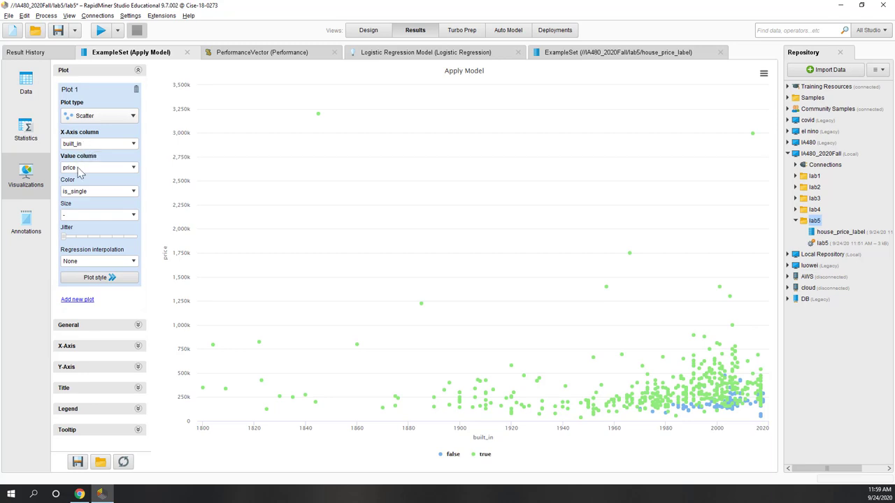
left_click(133, 190)
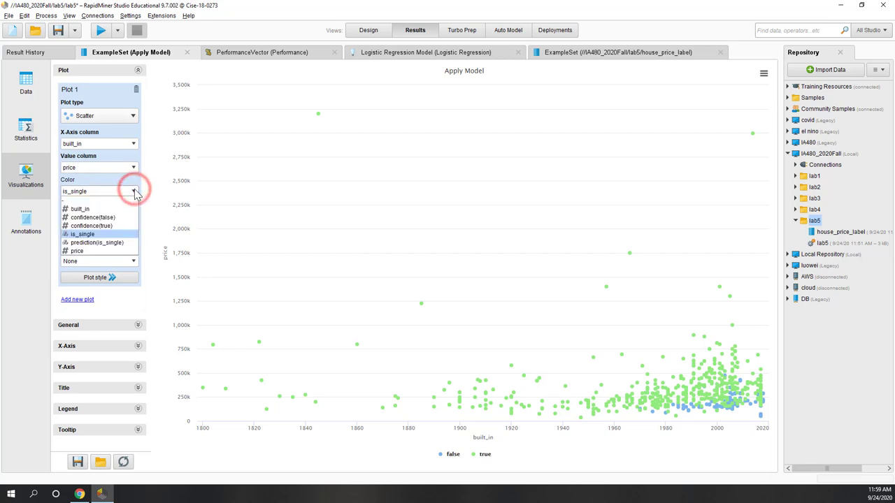
key("Up")
key("Up")
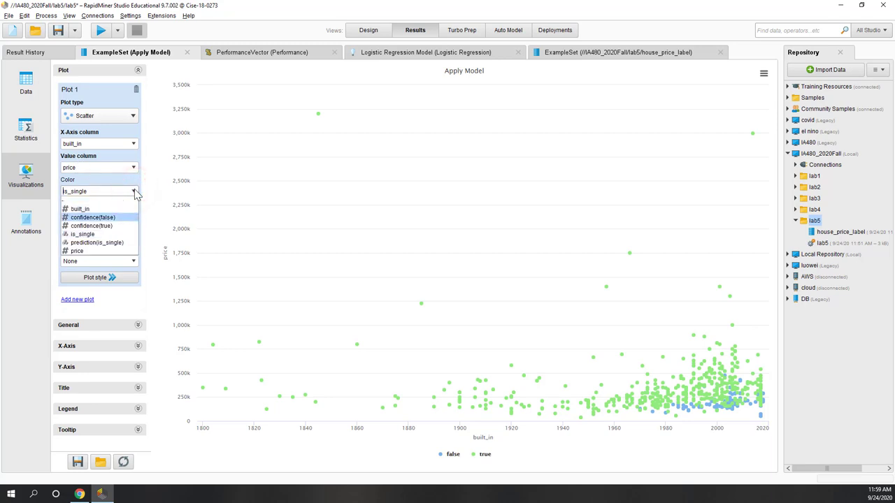
left_click(110, 244)
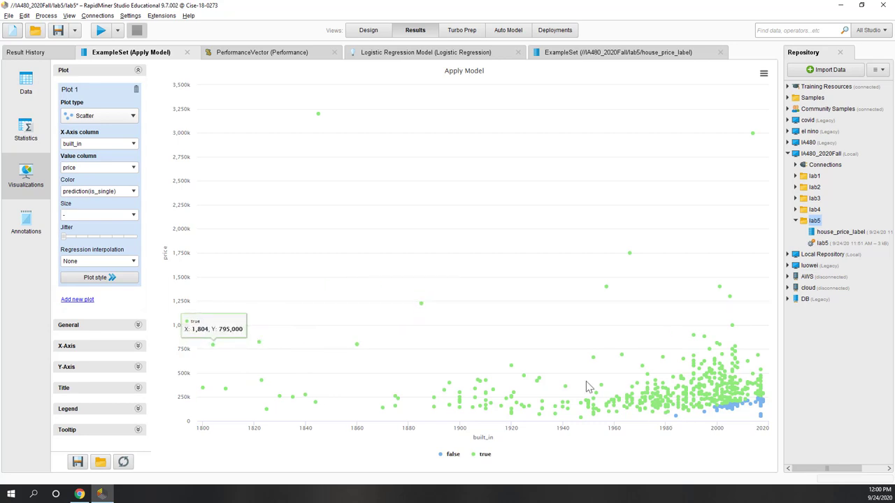
- Compare the actual and predicted classes by colouring the scatter plot by is_single and again by prediction(is_single)
left_click(132, 193)
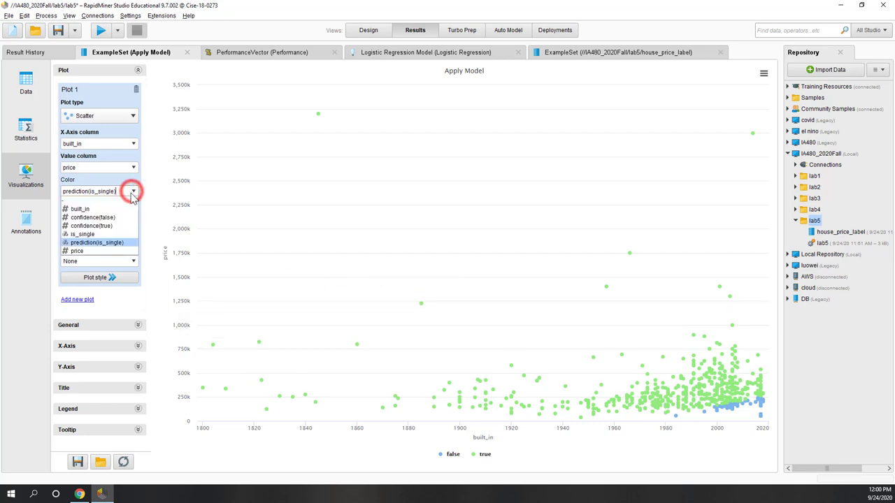
left_click(105, 234)
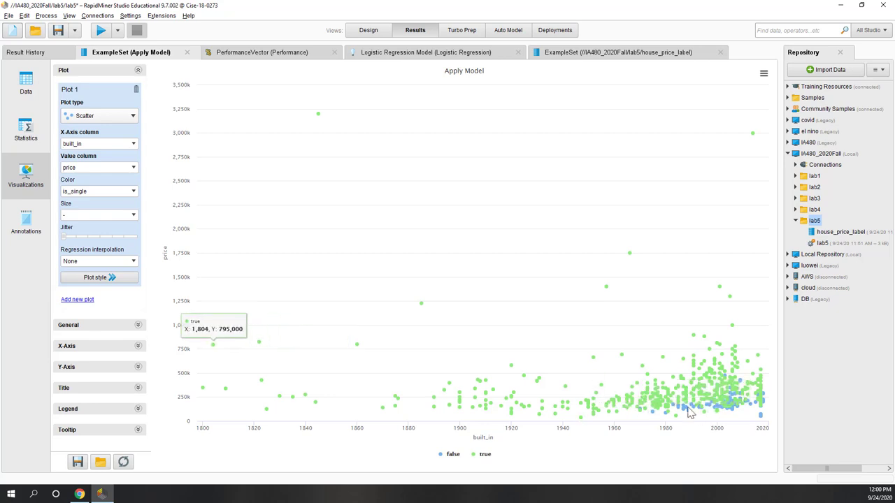
left_click(134, 191)
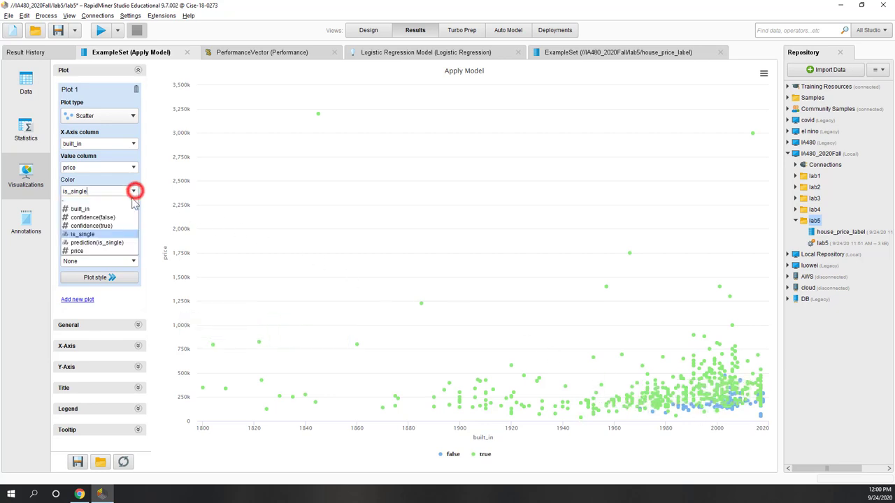
left_click(110, 242)
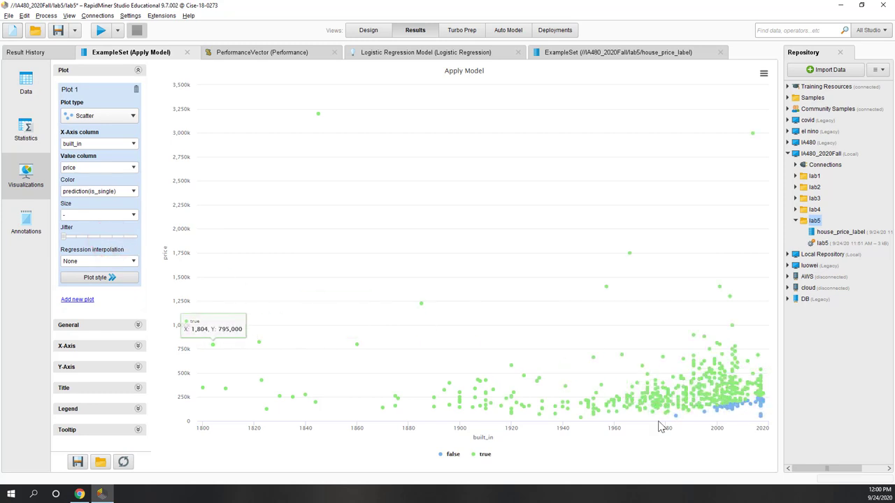
- Review the accuracy, kappa, precision, recall and f measure results, and the Logistic Regression model's coefficient table
left_click(246, 59)
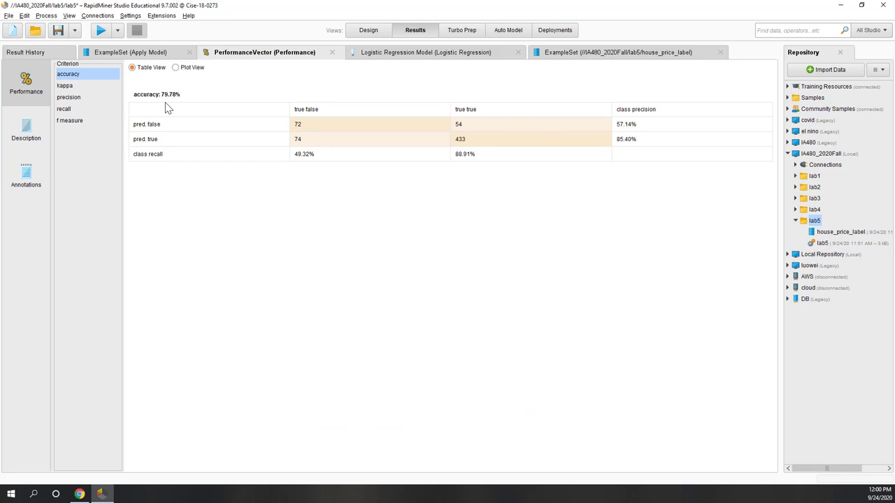
left_click(81, 86)
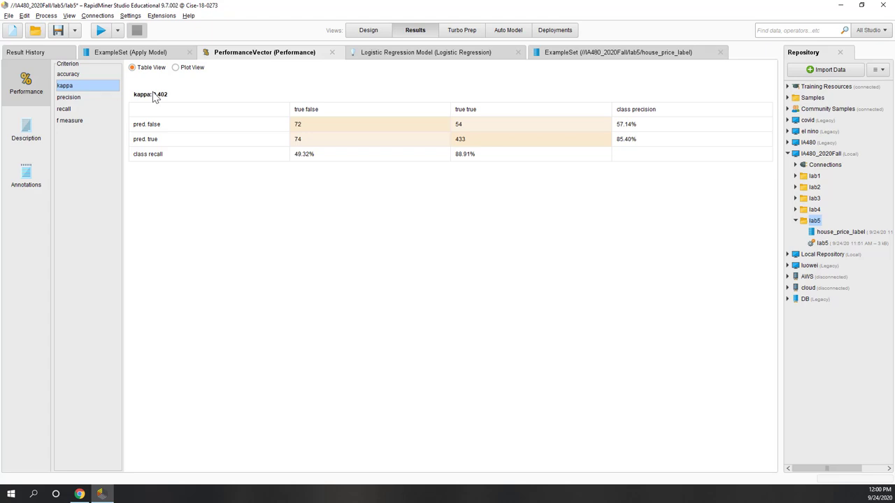
left_click(84, 98)
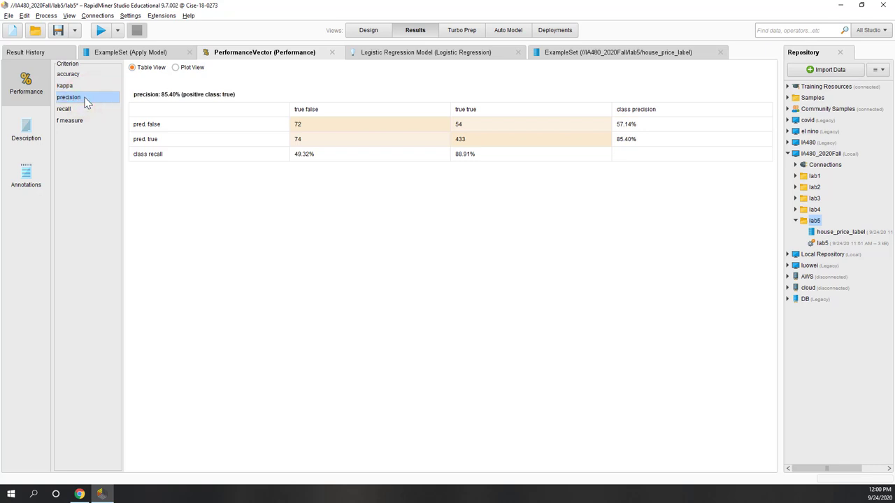
left_click(80, 112)
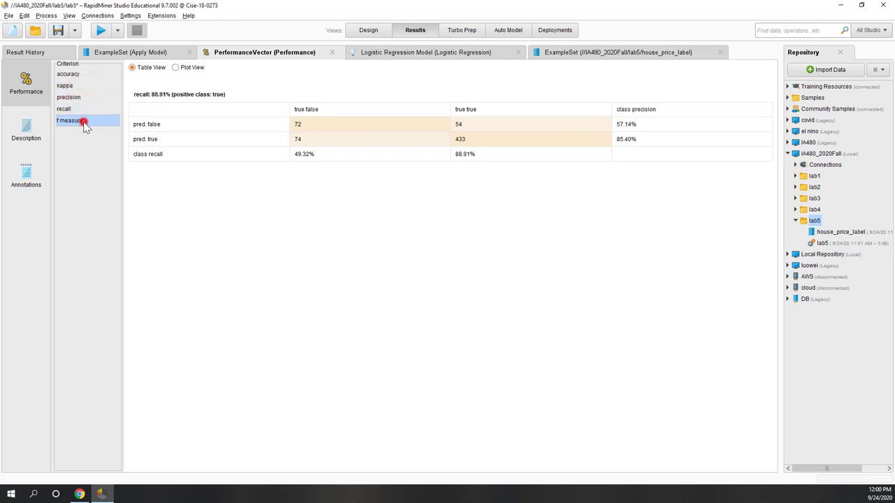
left_click(82, 121)
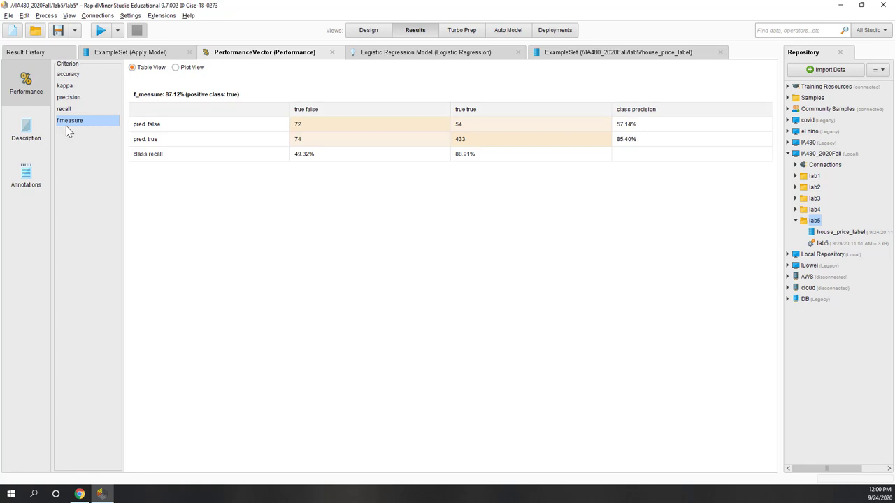
left_click(67, 86)
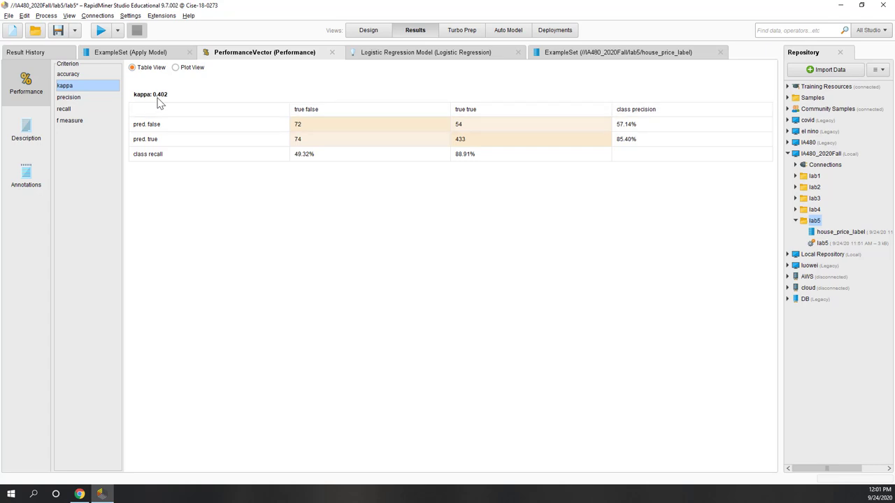
left_click(68, 74)
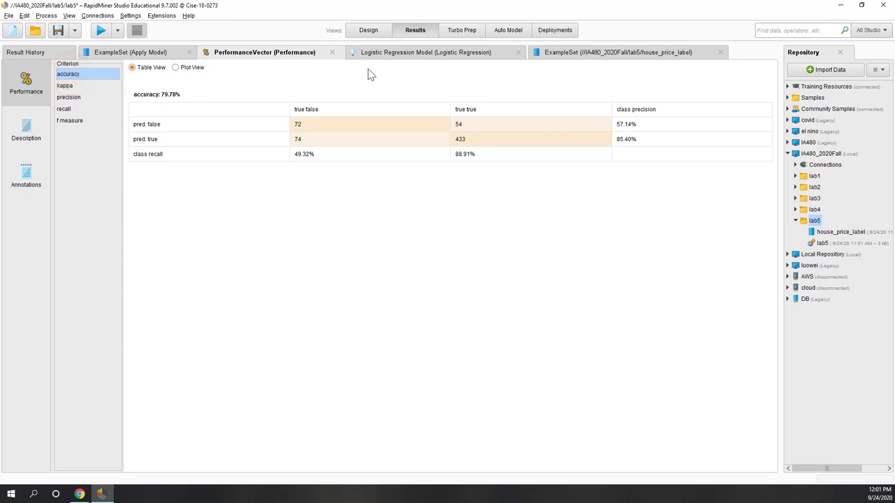
left_click(395, 58)
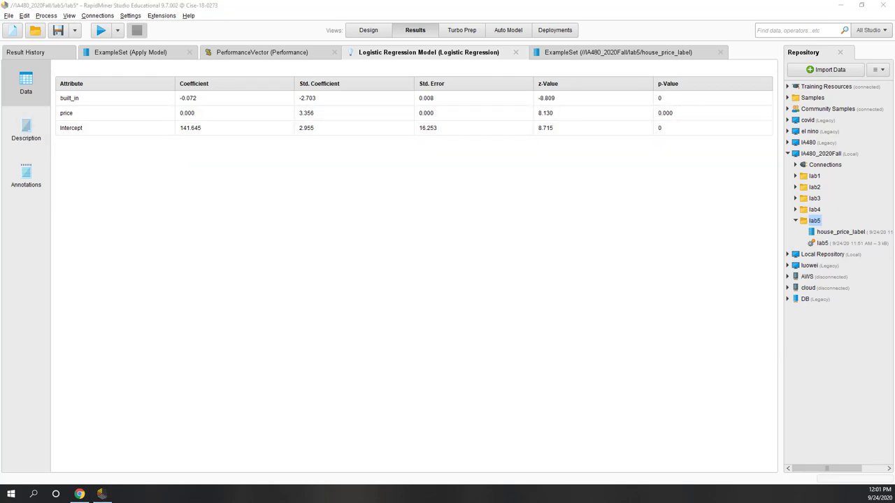
left_click(554, 231)
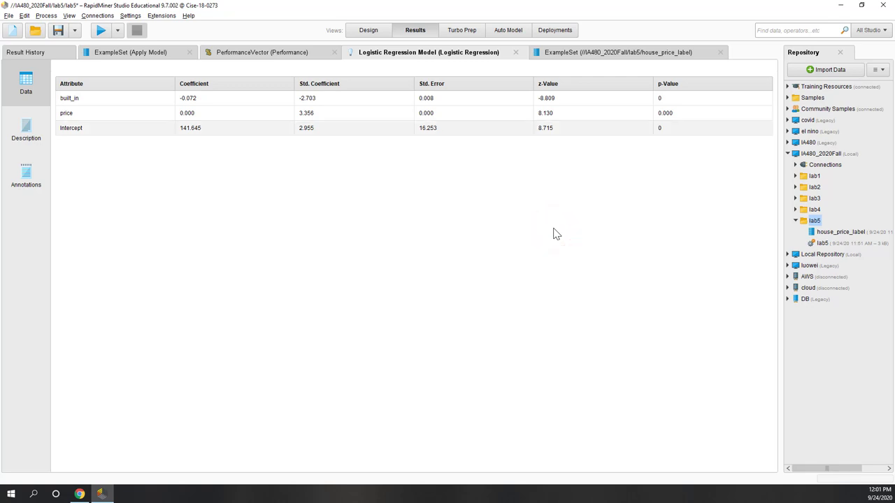
- Enable regularization for the Logistic Regression operator in the process design and set its alpha to 1 for Lasso
left_click(355, 30)
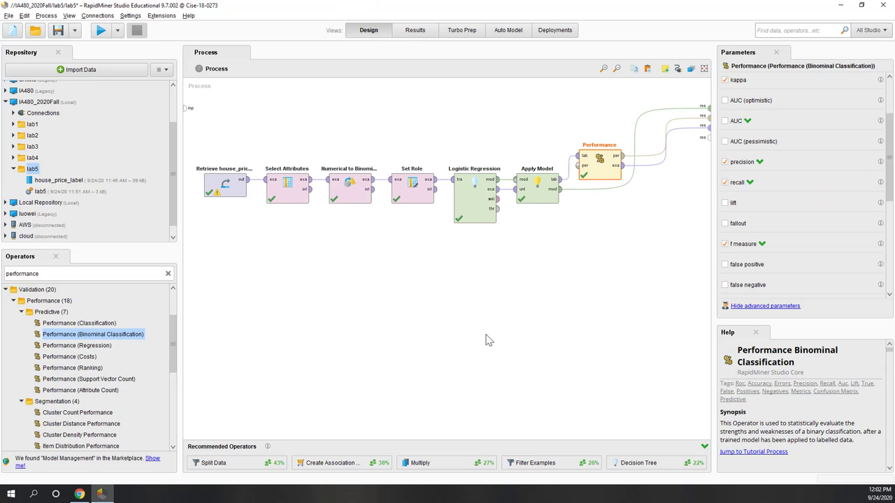
left_click(476, 217)
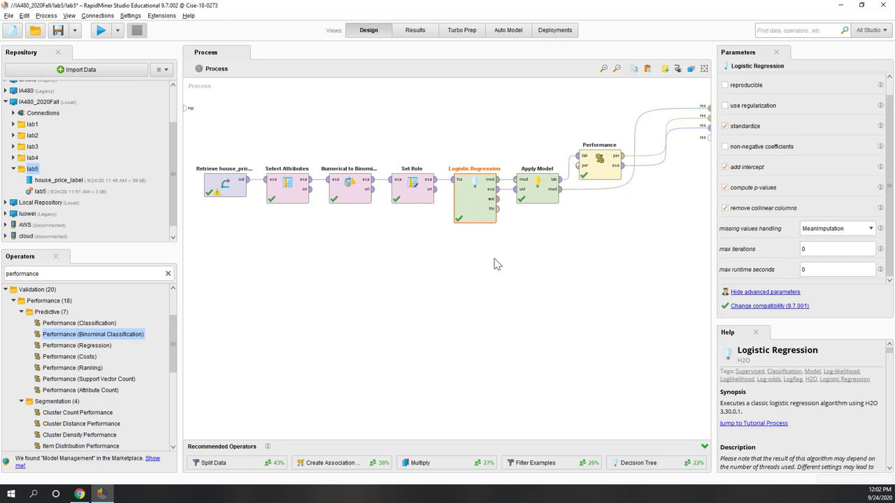
left_click(480, 207)
left_click(767, 106)
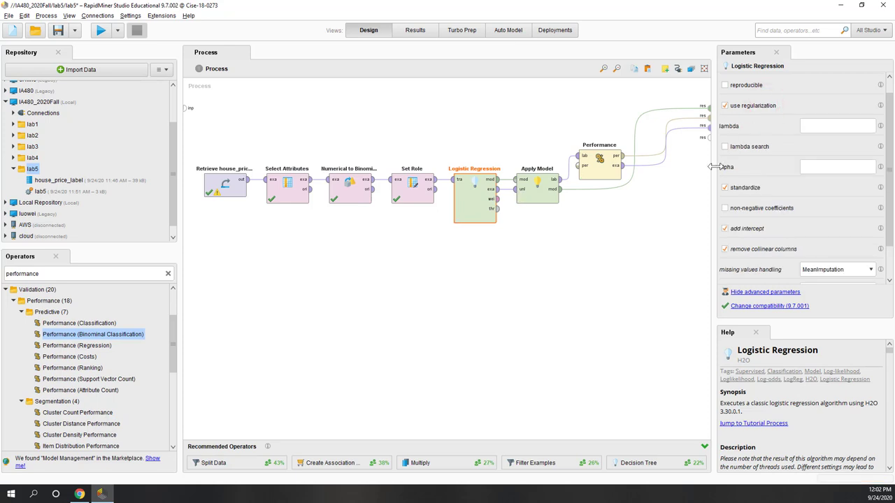
left_click_drag(716, 166, 649, 172)
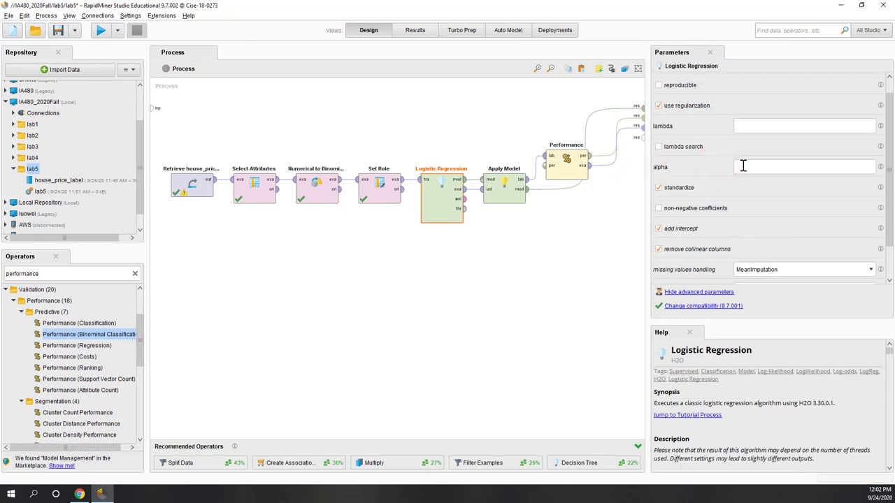
left_click(742, 166)
mouse_move(883, 170)
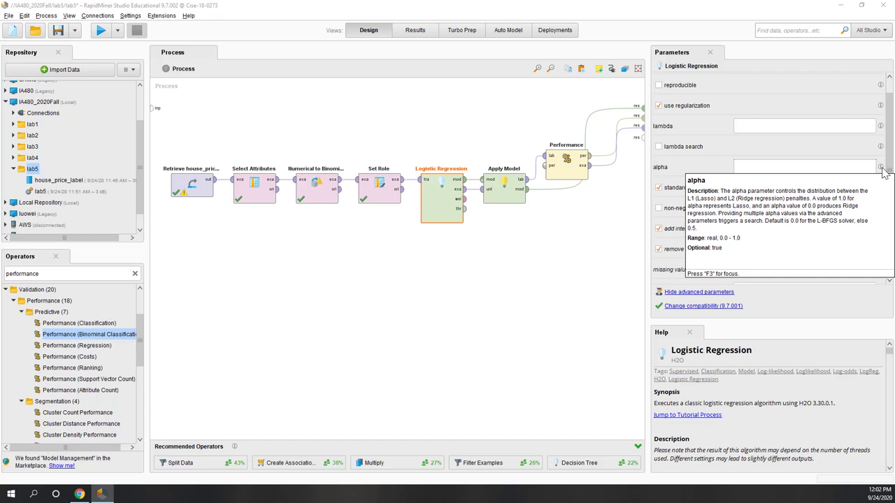
left_click(832, 168)
type("1")
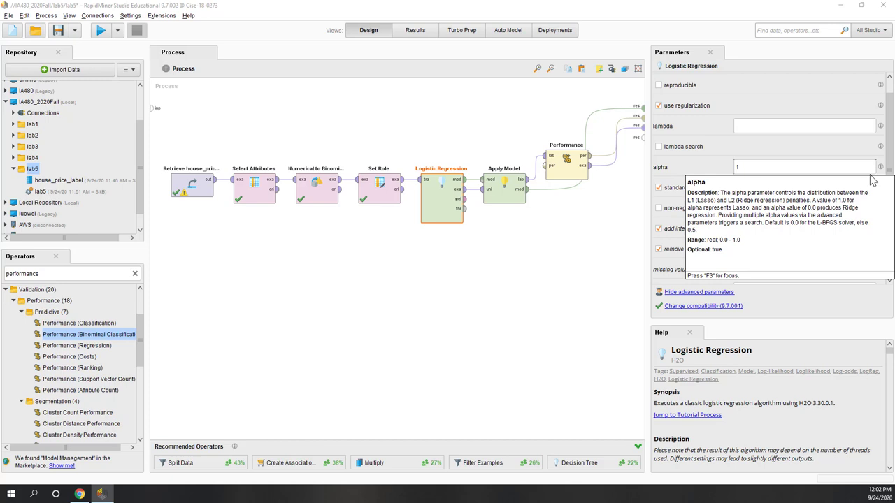
- Set the Logistic Regression operator's lambda to 0.5
left_click(759, 126)
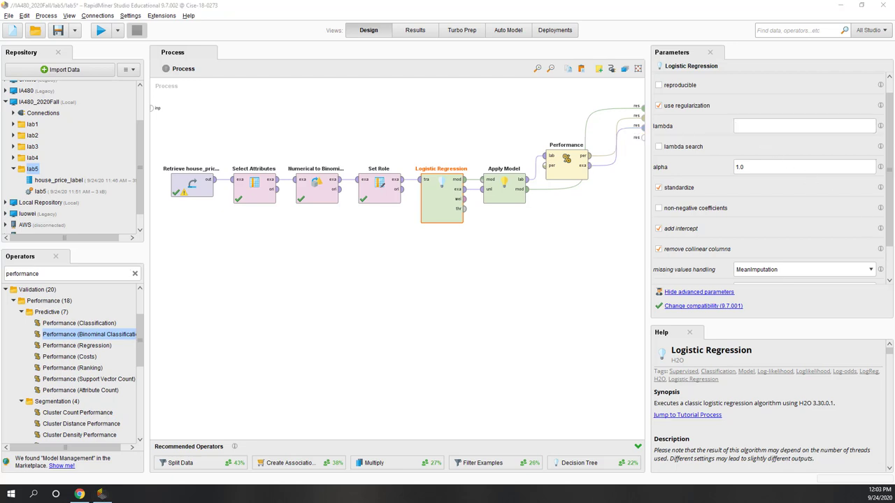
left_click(764, 128)
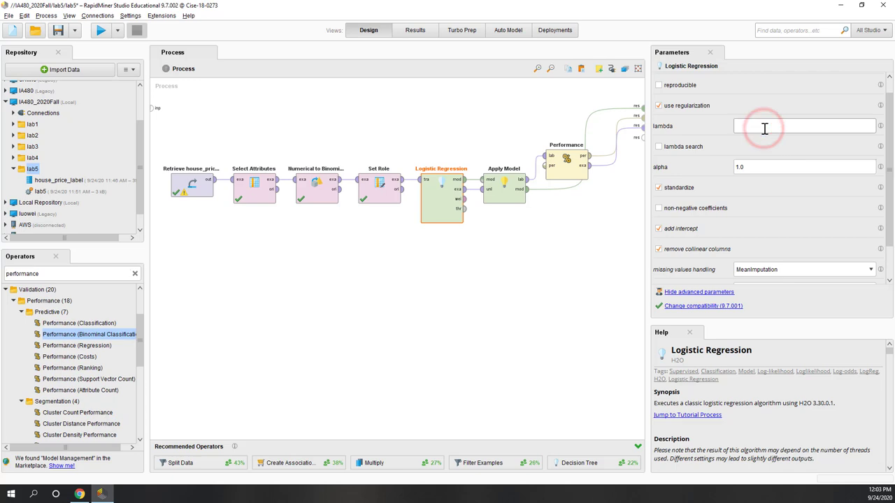
type("0.5")
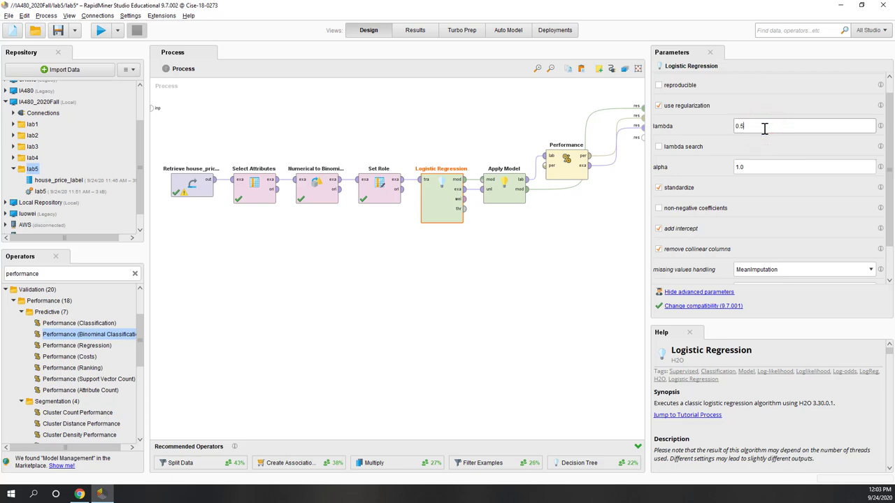
left_click(503, 285)
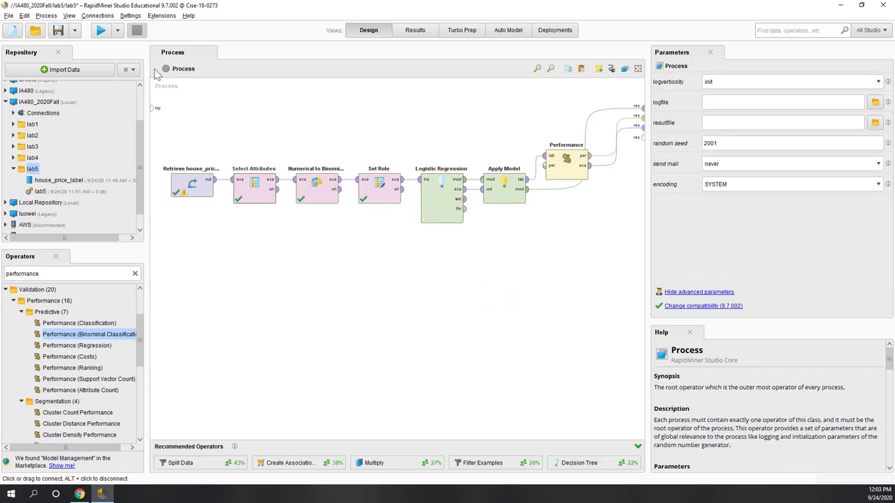
- Rerun the process with the regularized model and check the accuracy and kappa in its performance results
left_click(99, 31)
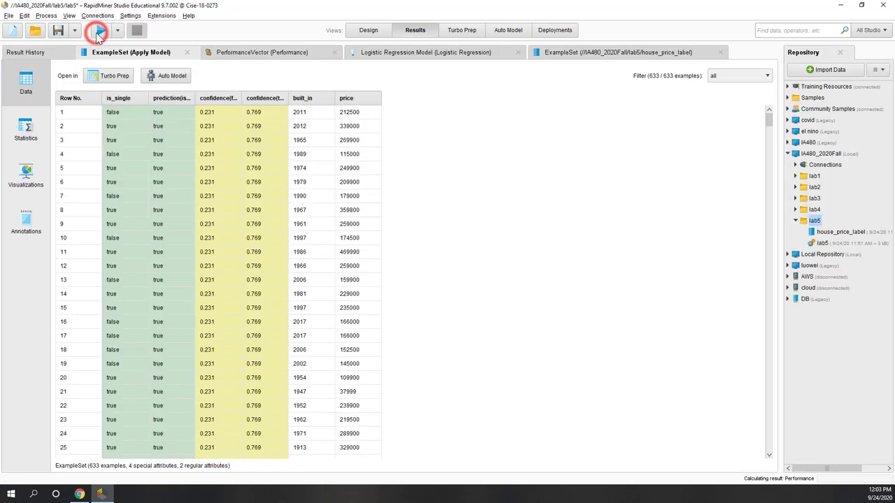
left_click(247, 52)
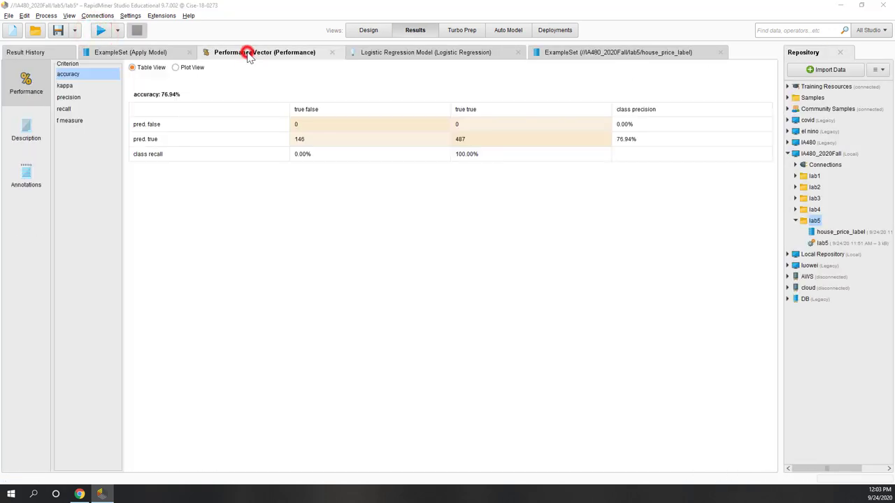
left_click(66, 86)
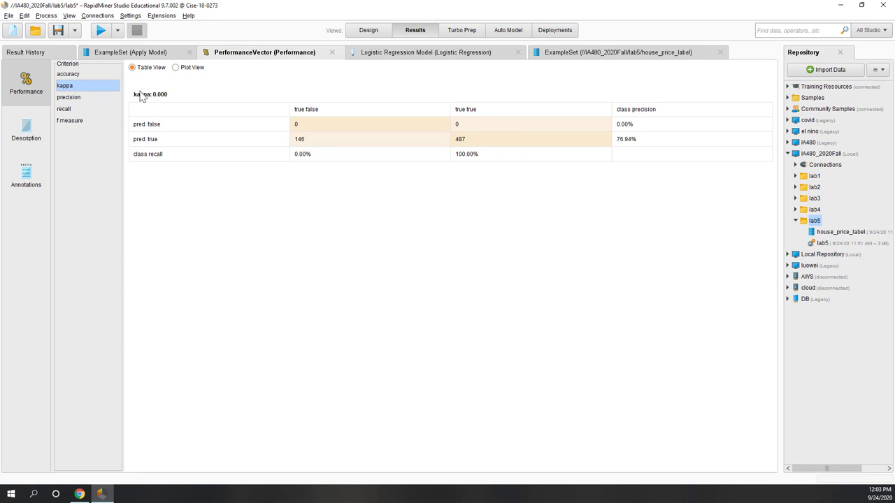
left_click(79, 75)
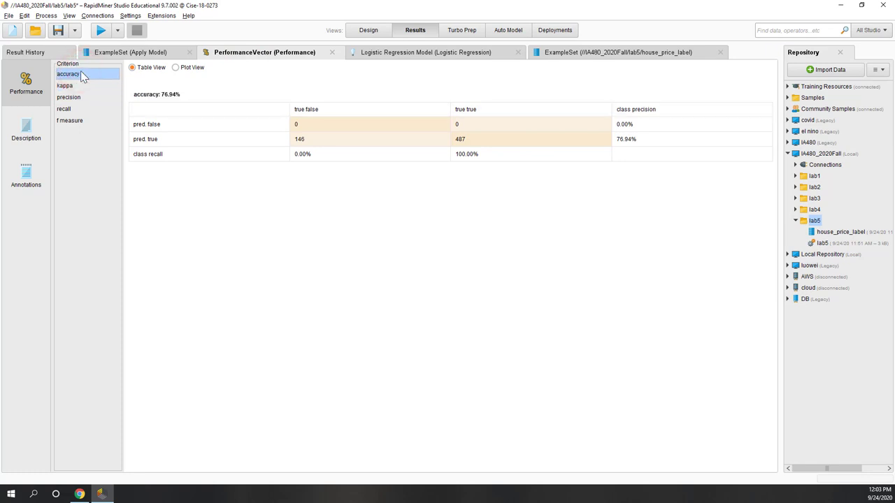
left_click(84, 86)
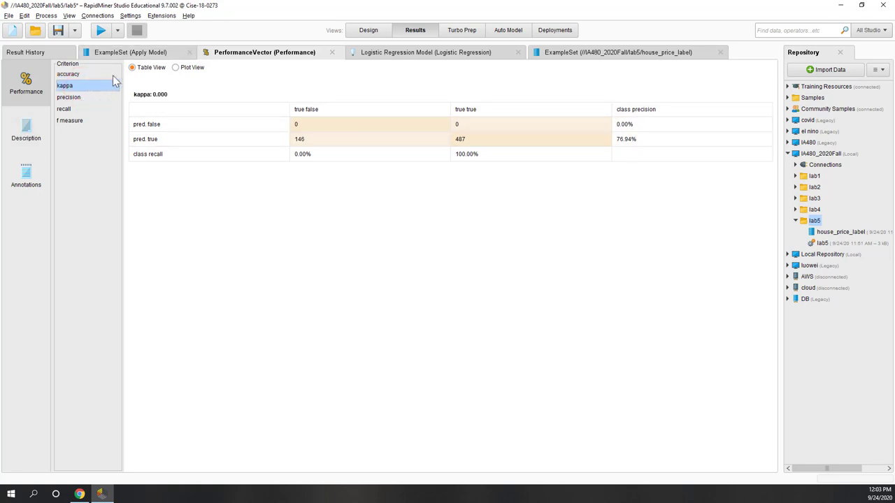
- Inspect the regularized model's predictions in the Apply Model example set's scatter plot of price against built_in
left_click(135, 52)
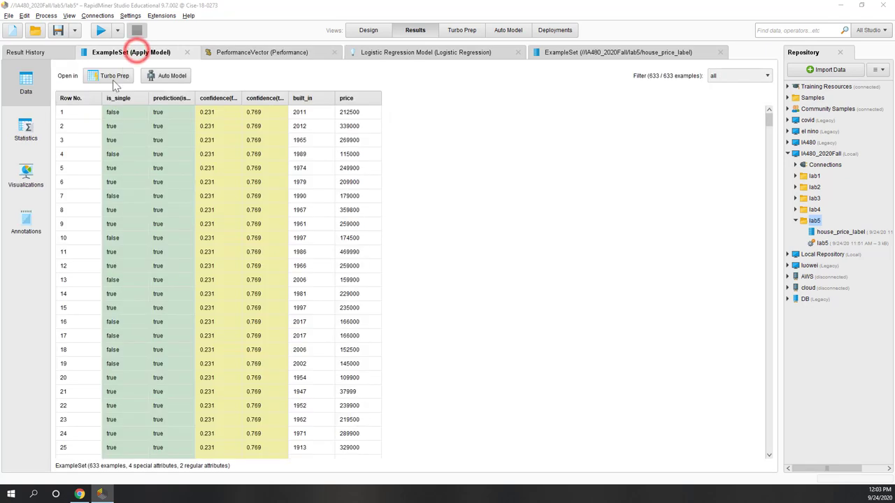
left_click(30, 186)
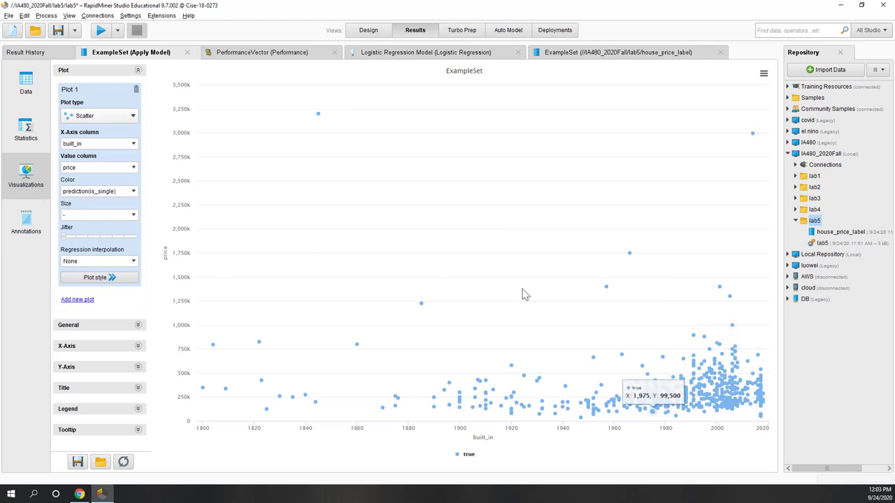
mouse_move(705, 335)
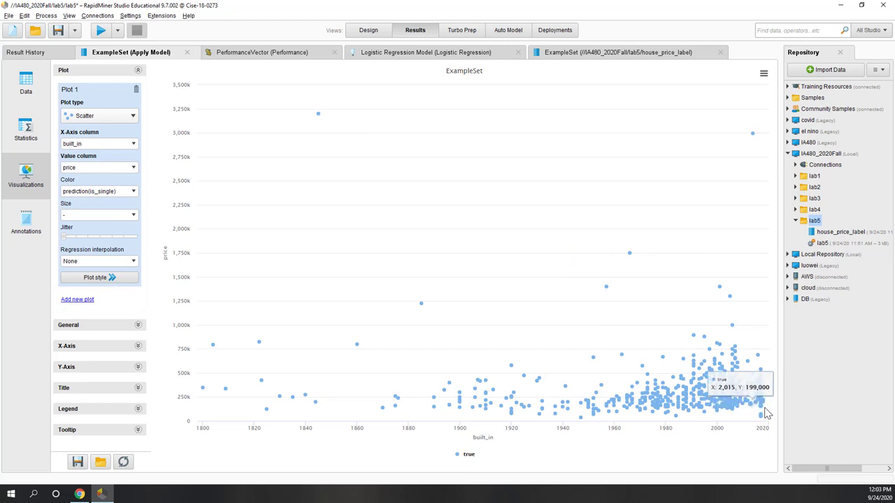
- Examine the accuracy and the confusion matrix's predicted-true and predicted-false counts in the regularized model's performance results
left_click(241, 52)
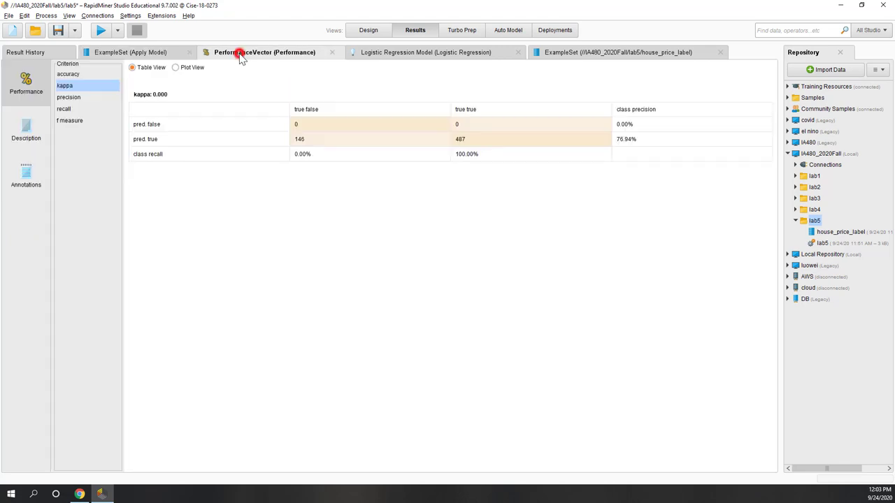
left_click(75, 75)
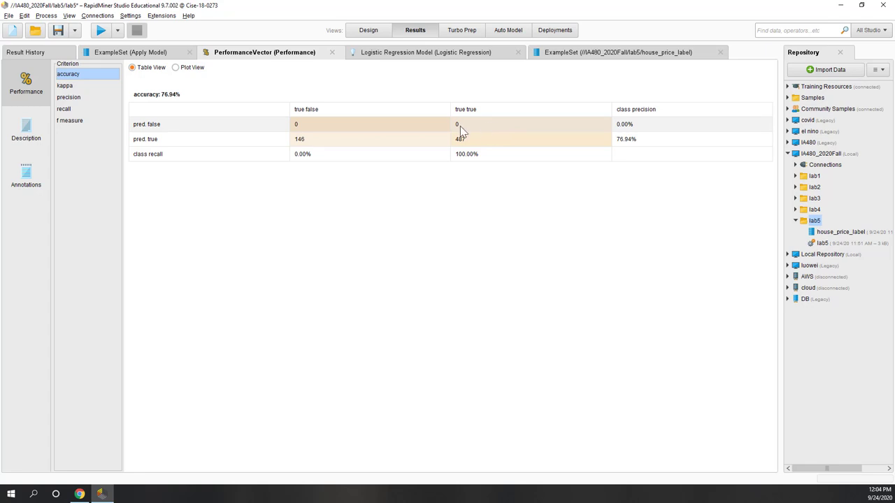
left_click(493, 139)
left_click(383, 139)
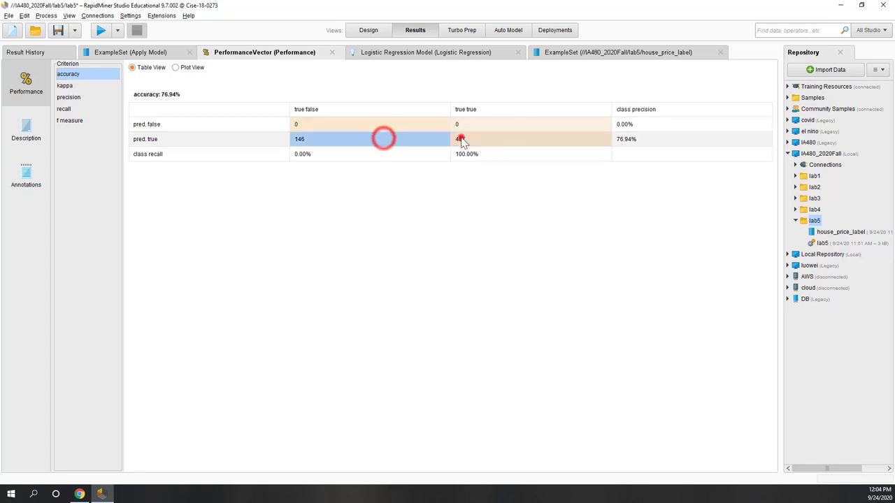
left_click(462, 139)
left_click(389, 123)
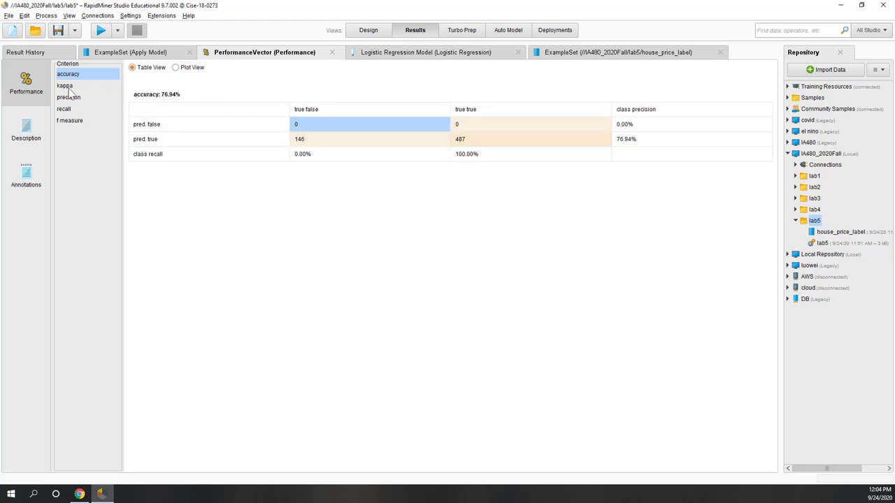
left_click(409, 141)
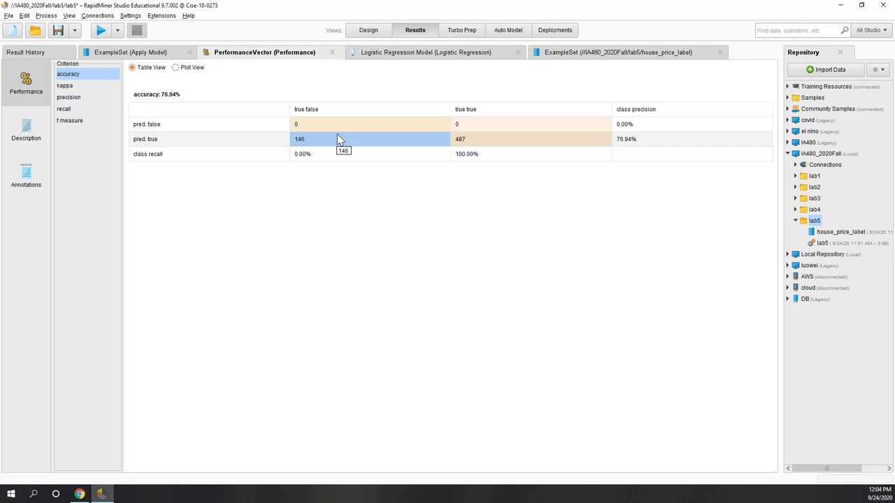
left_click(461, 140)
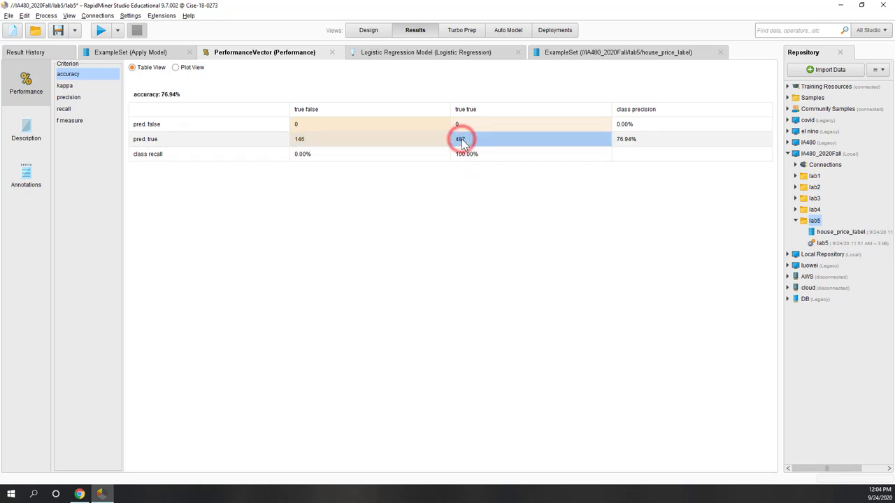
left_click(432, 137)
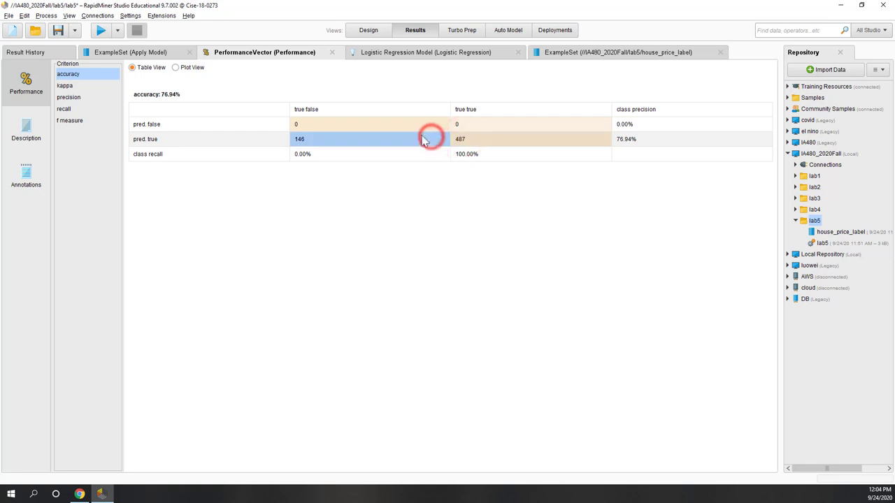
left_click(158, 97)
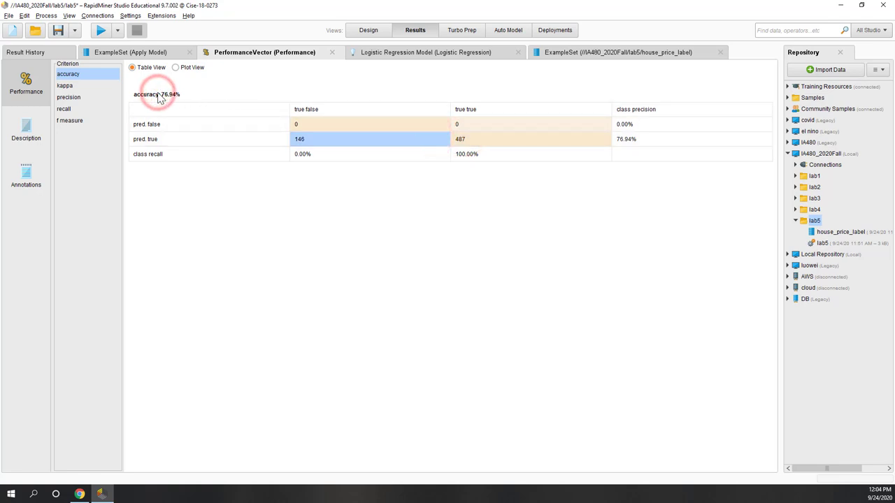
- Review the kappa, precision, recall and f measure criteria of the regularized model, then return to kappa
left_click(84, 85)
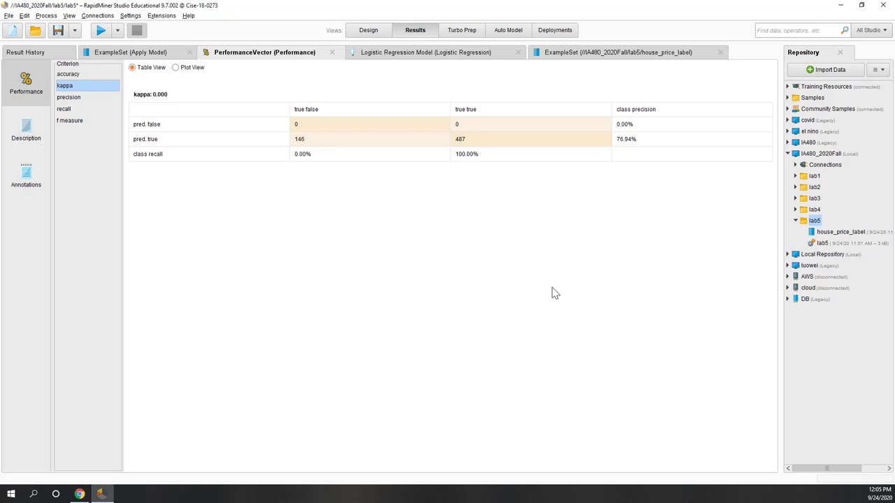
left_click(79, 100)
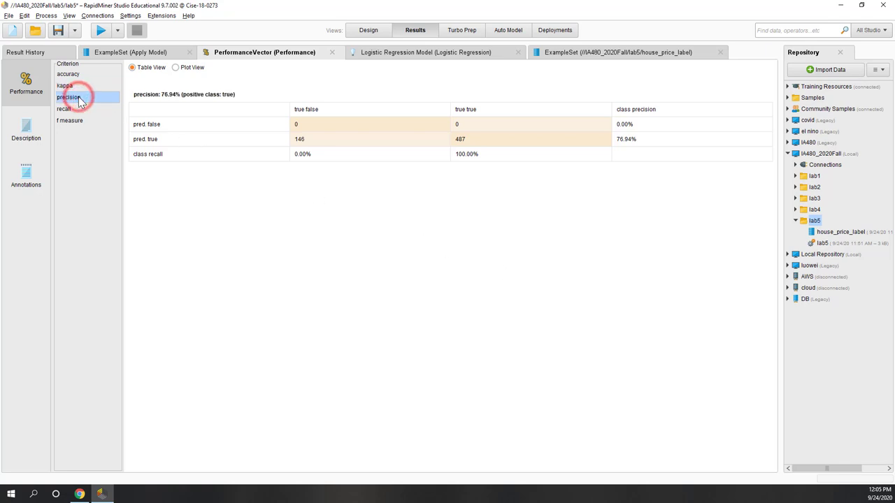
left_click(76, 110)
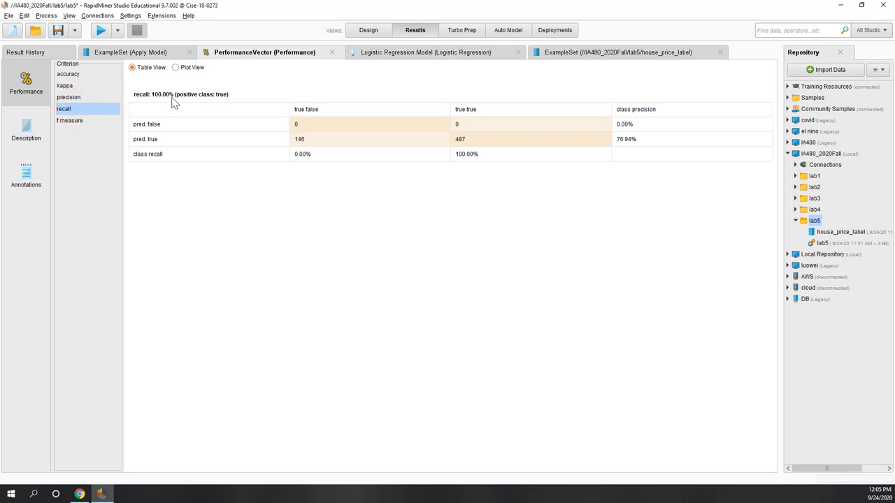
left_click(79, 123)
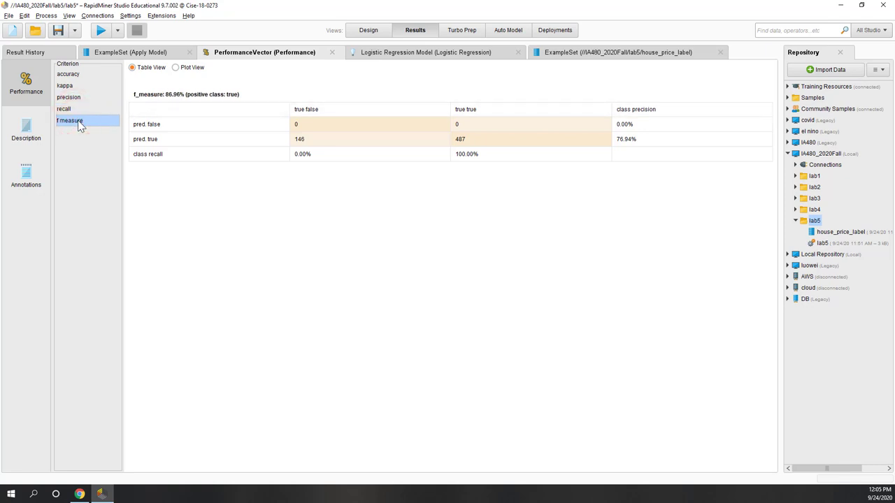
left_click(66, 86)
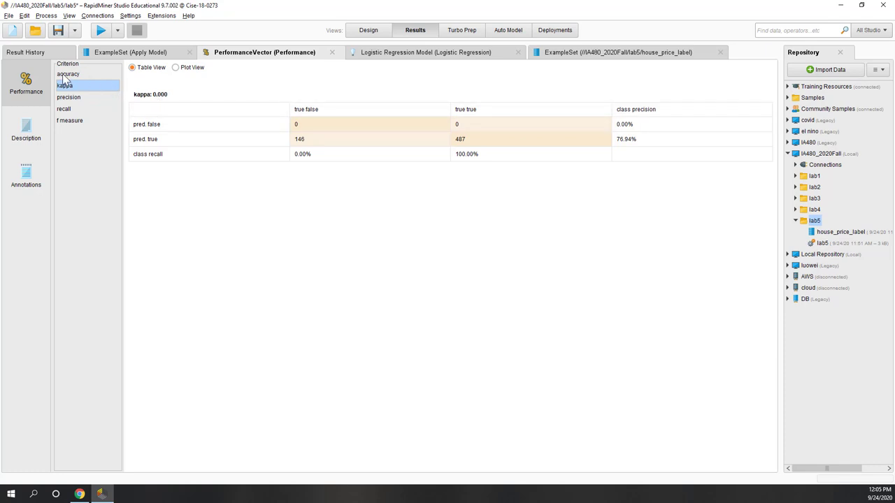
- Set the Logistic Regression operator's lambda to 0.05 in the process design
left_click(369, 30)
left_click(429, 214)
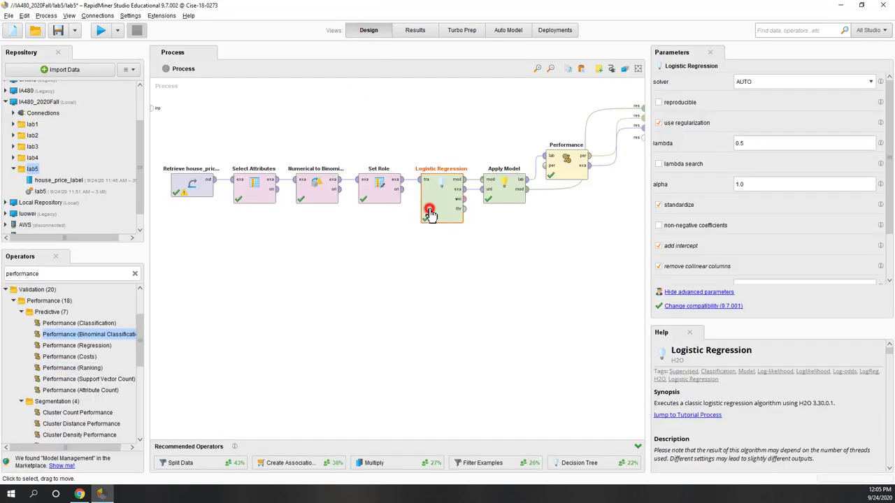
left_click(753, 146)
key("BackSpace")
key("BackSpace")
key("BackSpace")
type("0.0")
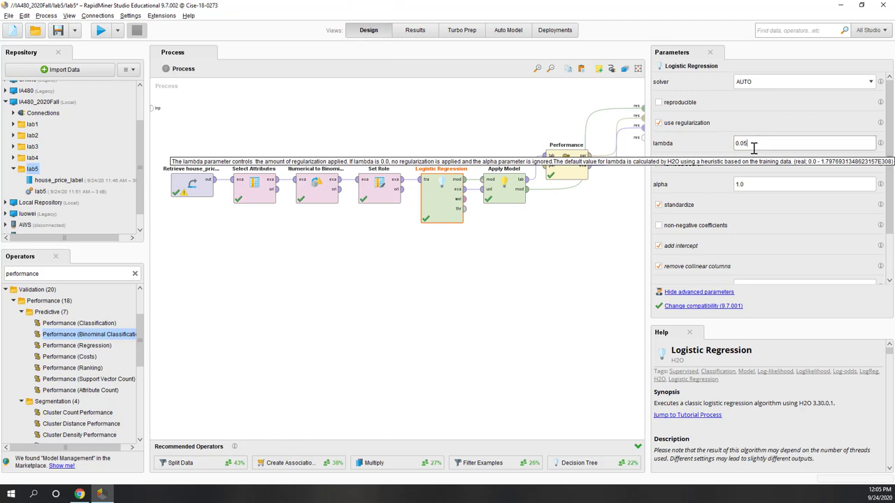
left_click(577, 281)
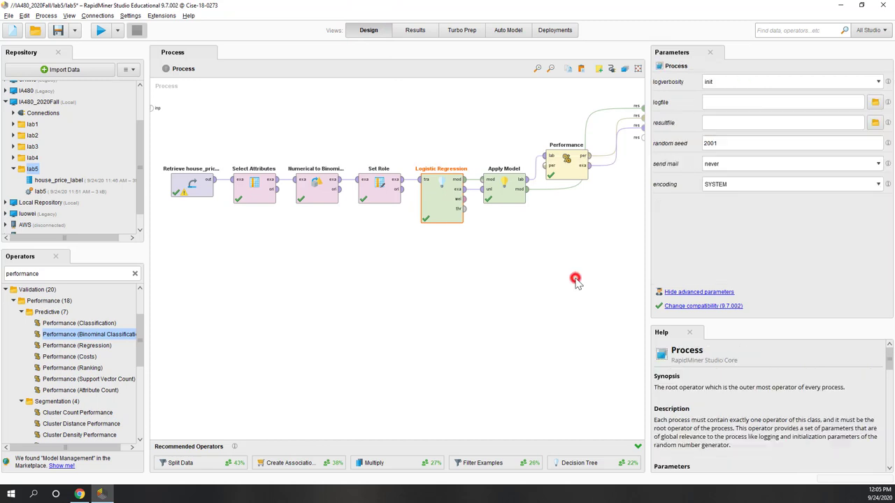
- Run the process with the reduced lambda and check the kappa and the predicted-false counts in the performance results
left_click(100, 31)
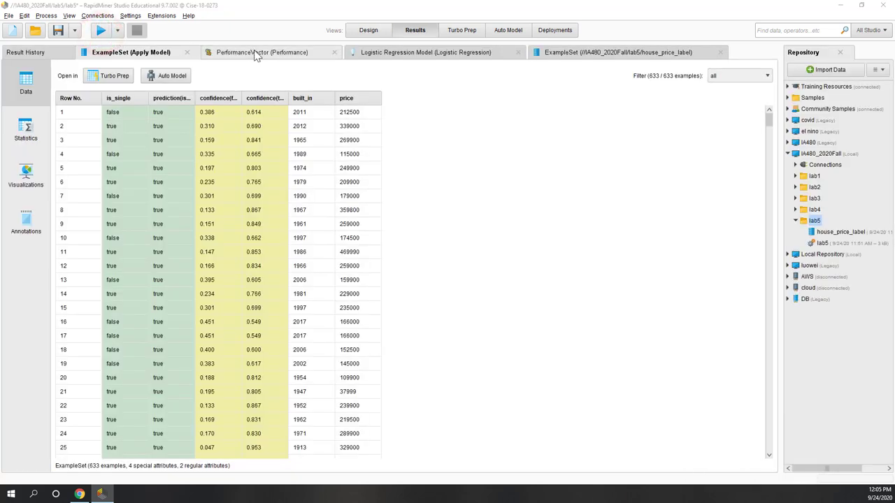
left_click(256, 53)
left_click(89, 86)
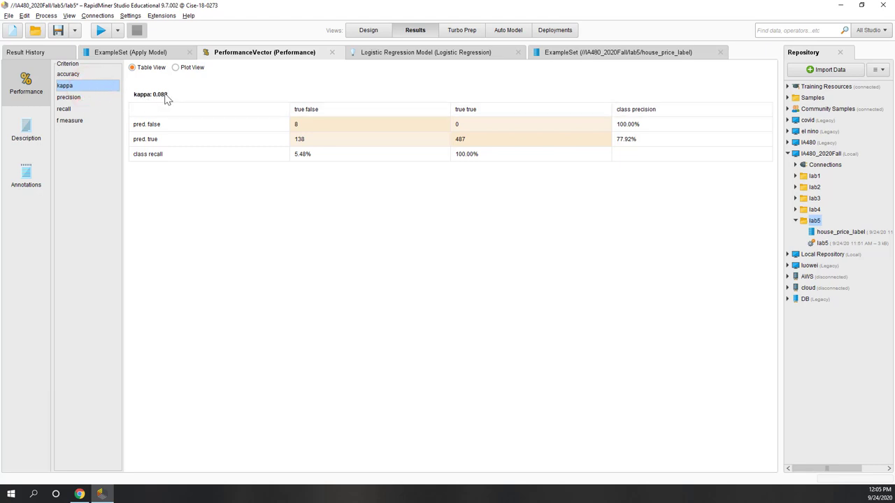
left_click(312, 124)
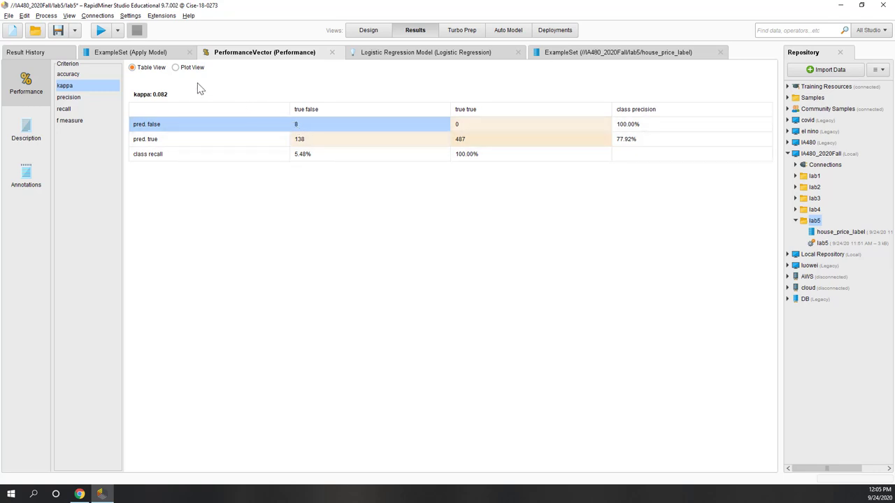
- Inspect the new predictions in the Apply Model example set's scatter plot, and check the accuracy in the performance results
left_click(126, 53)
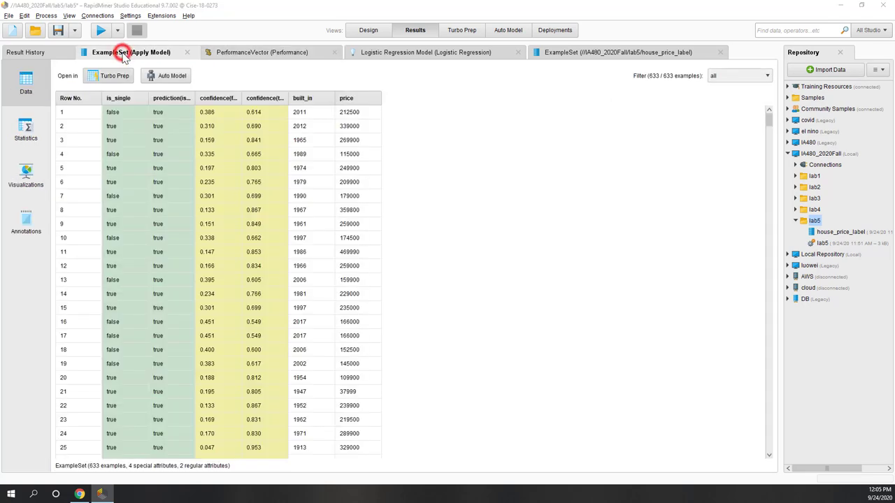
left_click(32, 189)
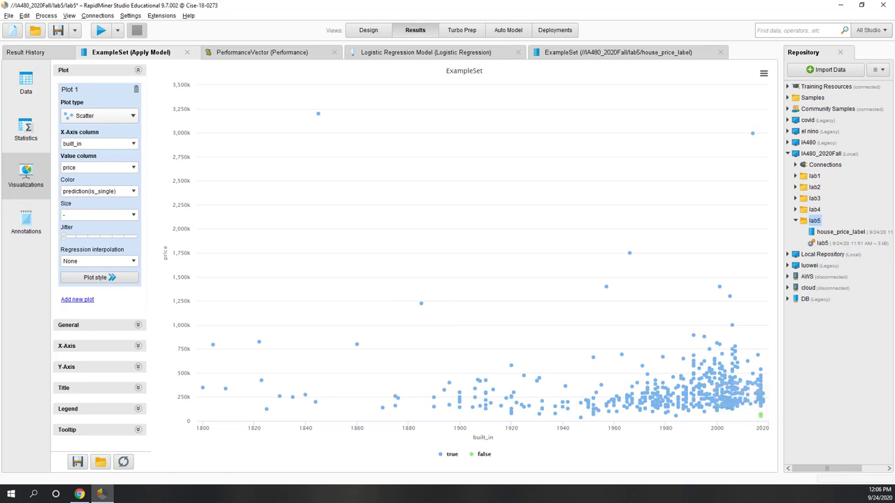
left_click(247, 54)
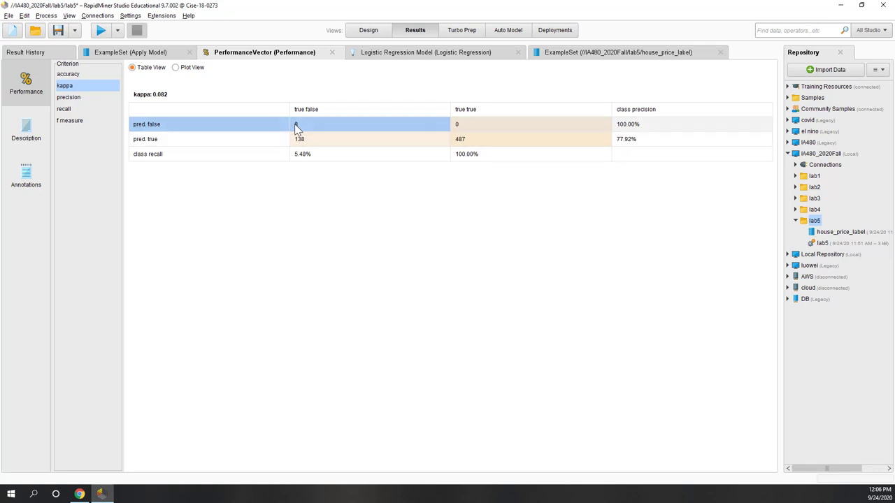
left_click(77, 74)
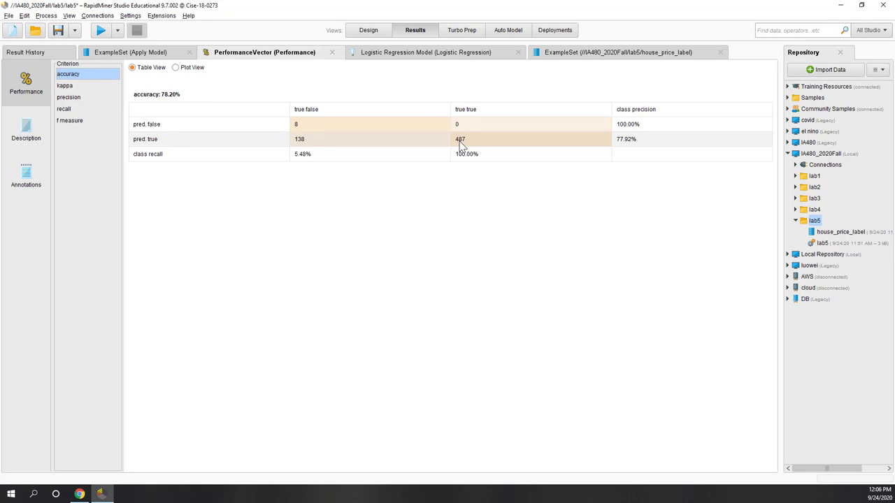
- Set the Logistic Regression operator's lambda to 0.000005 in the process design
left_click(355, 32)
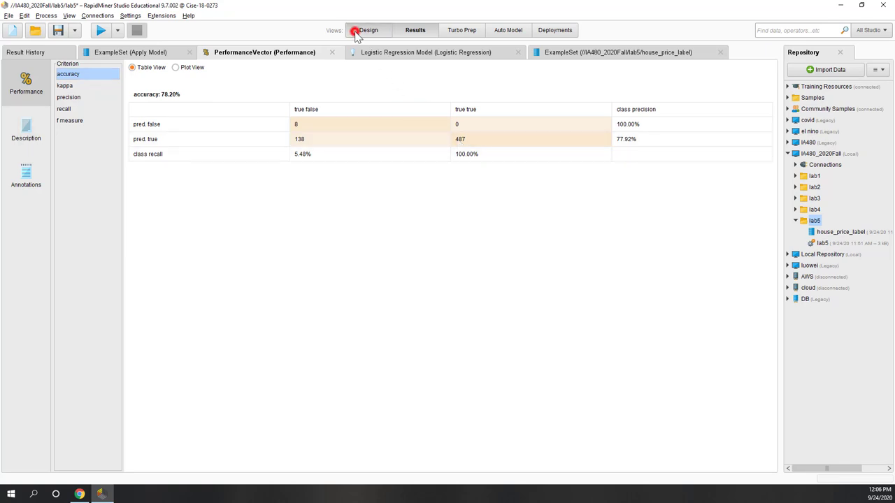
left_click(441, 187)
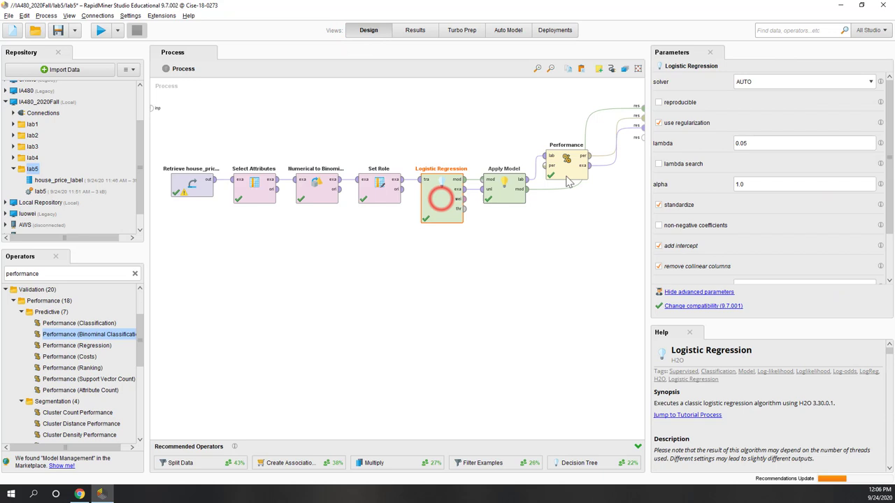
left_click(743, 143)
type("0")
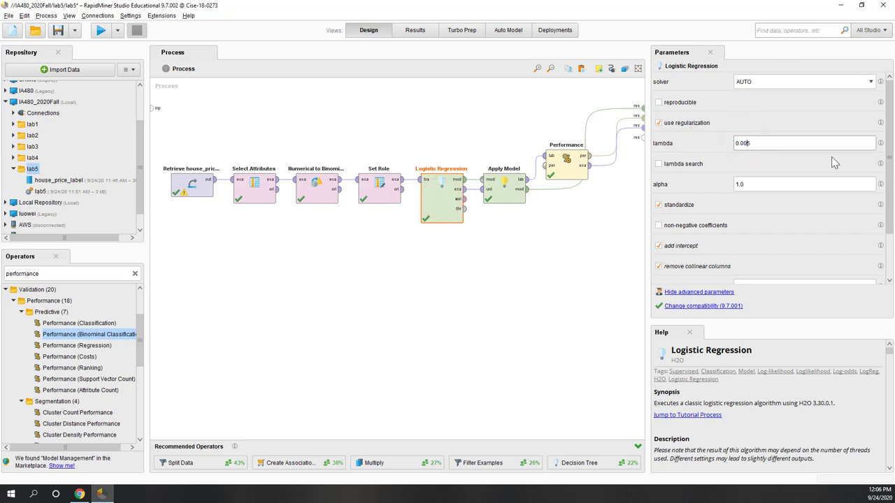
type("000")
- Run the process with the very small lambda and check the kappa in its performance results
left_click(102, 30)
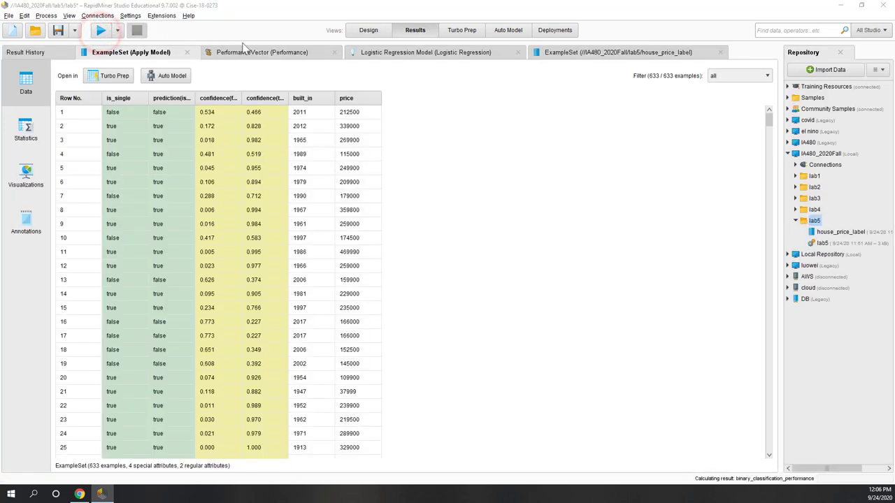
left_click(283, 50)
left_click(96, 86)
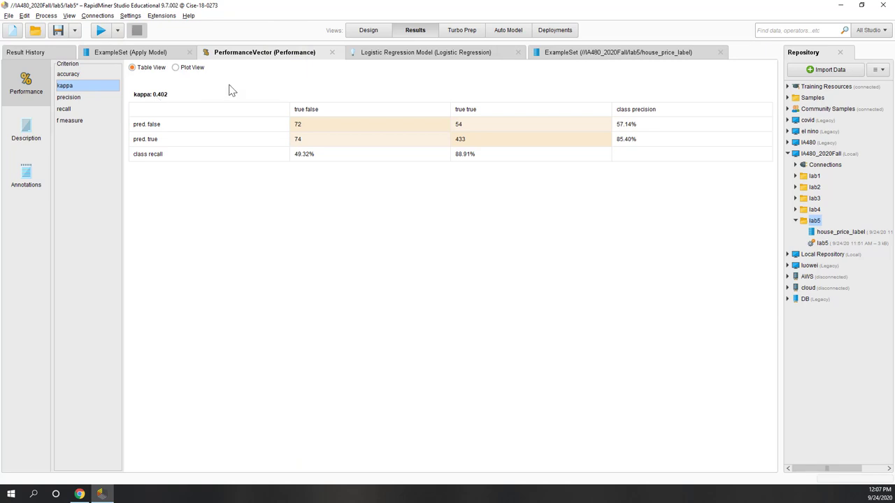
- Return to the process design and save the current process as lab5 in the IA480_2020Fall repository's lab5 folder
left_click(367, 31)
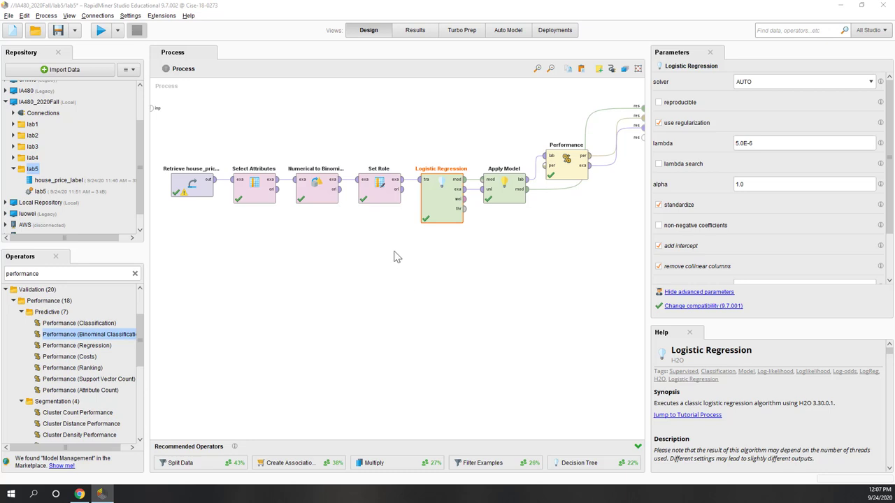
left_click(442, 211)
left_click(41, 191)
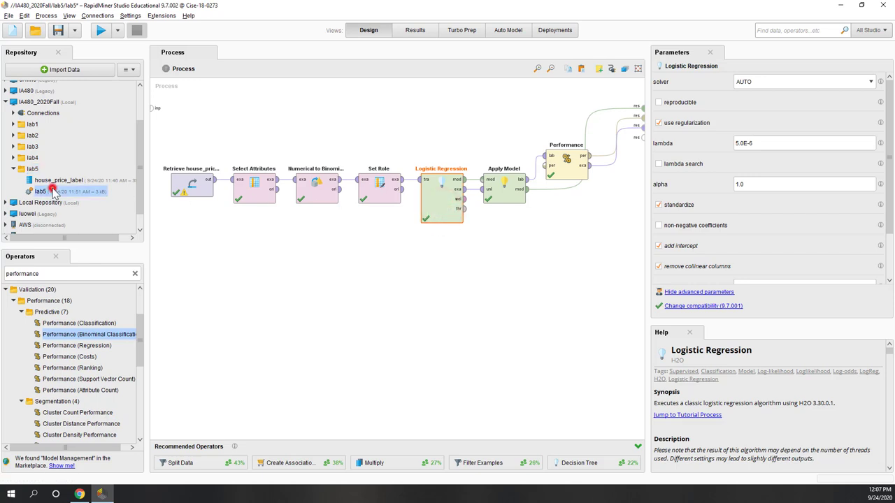
left_click(58, 31)
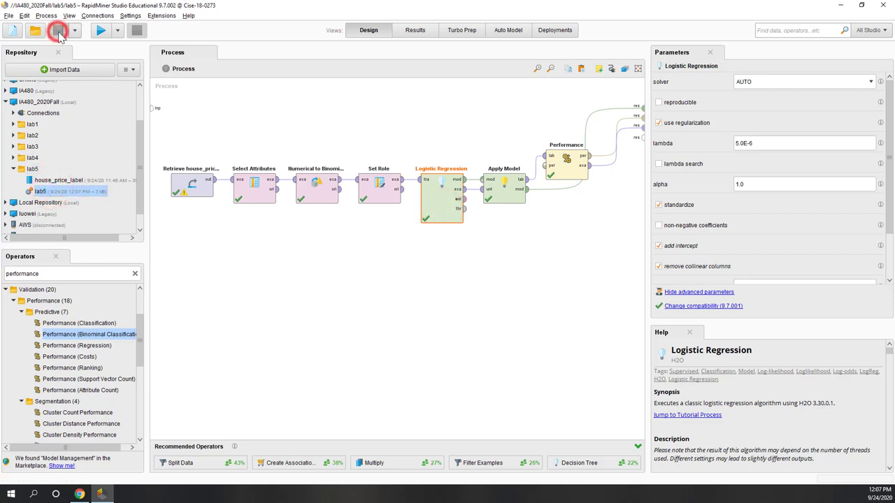
- Disable the Logistic Regression operator and move it out of the chain to the empty area below the other operators
right_click(442, 207)
left_click(448, 219)
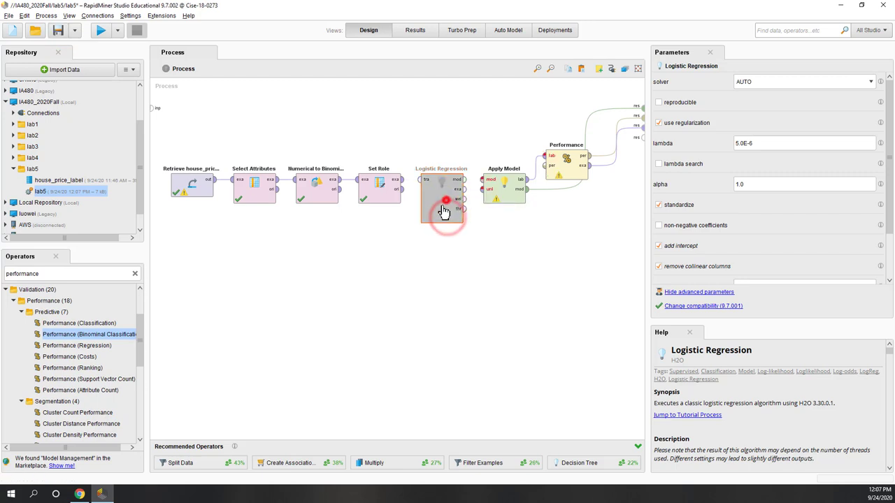
left_click_drag(445, 211, 288, 305)
- Find the SVM operators and place a Support Vector Machine (Linear) between Set Role and Apply Model
double_click(60, 272)
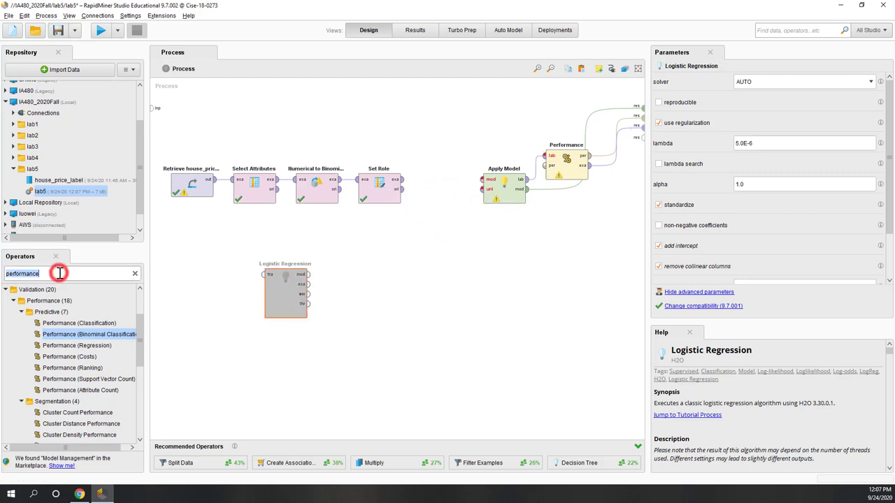
type("svm")
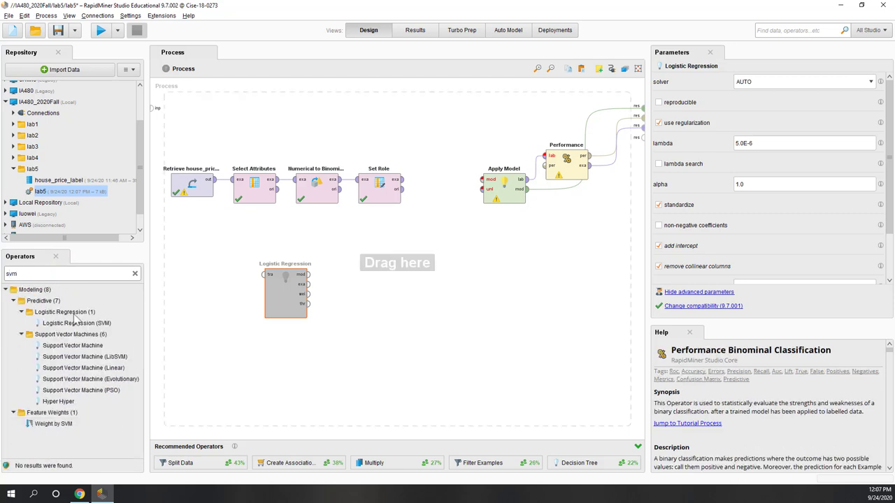
left_click(84, 345)
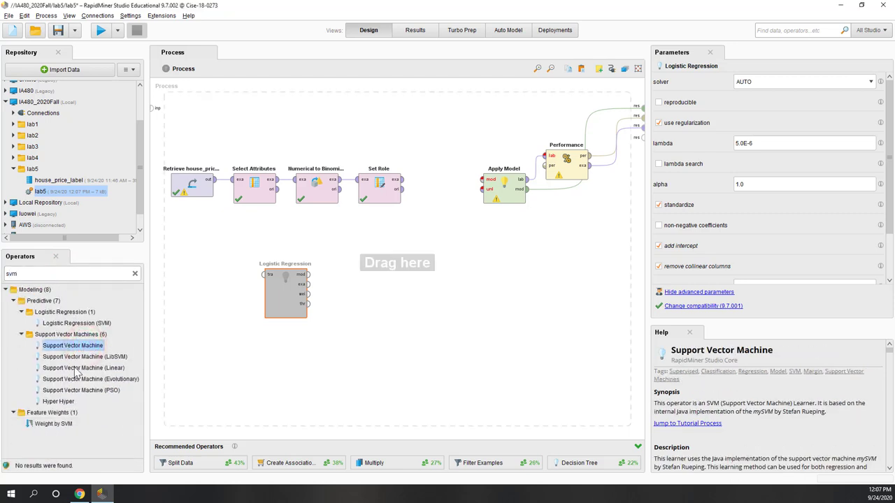
left_click(73, 367)
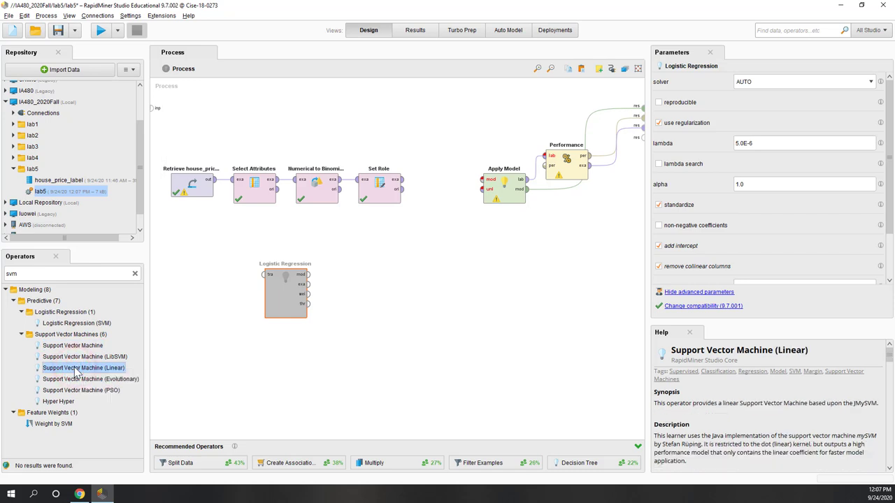
left_click_drag(100, 369, 437, 180)
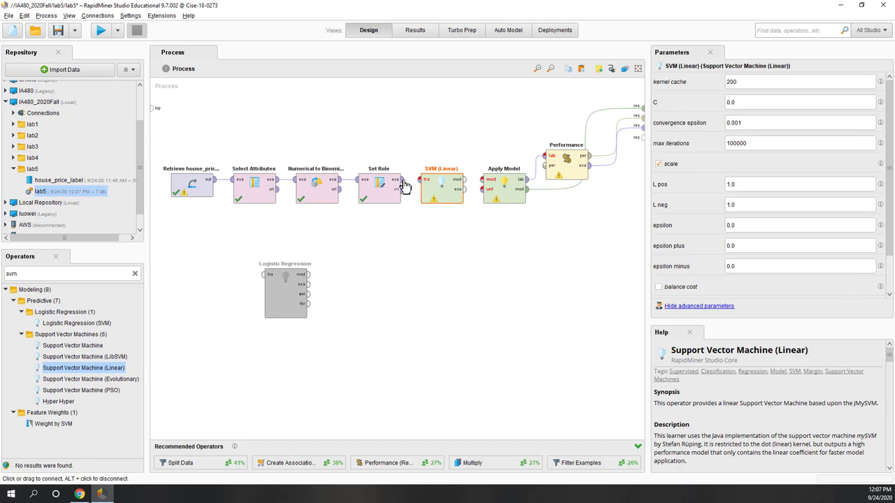
- Connect Set Role's example output to SVM (Linear), and its model and example outputs to Apply Model's model and unlabelled inputs
left_click(402, 184)
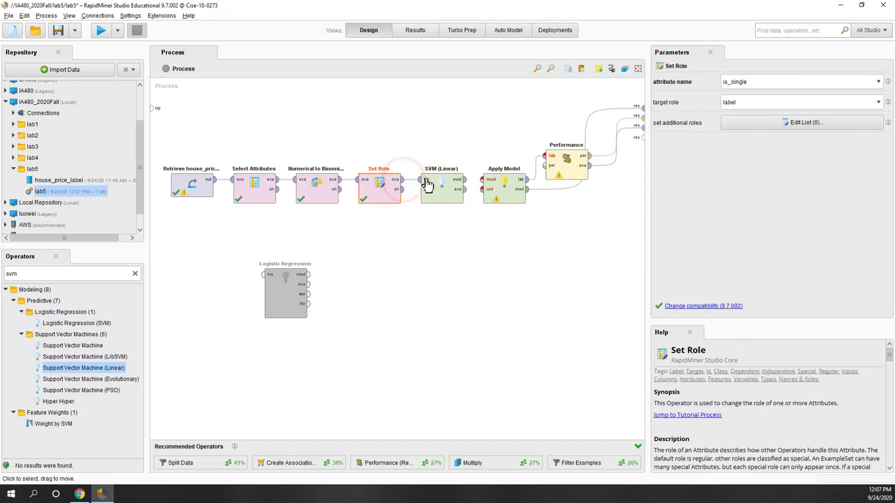
left_click(462, 181)
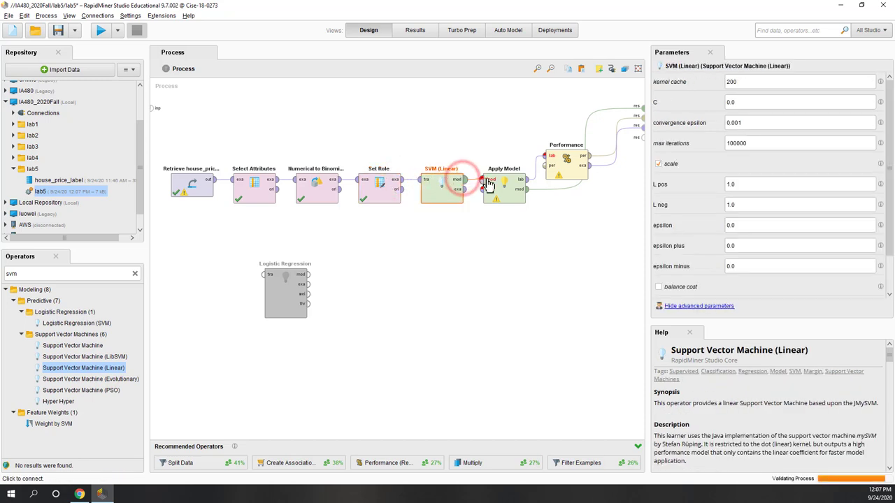
left_click_drag(464, 189, 481, 189)
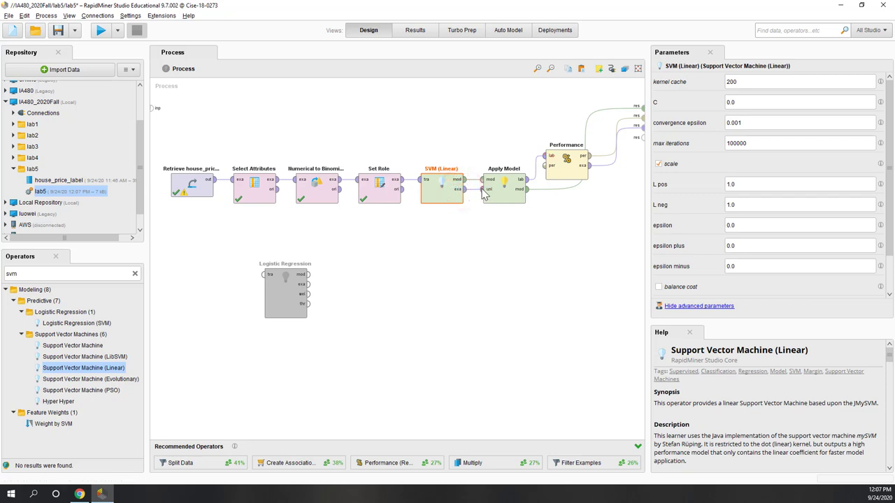
- Disable the scale option of the SVM (Linear) operator
left_click(442, 197)
left_click(658, 163)
left_click(659, 164)
left_click(659, 164)
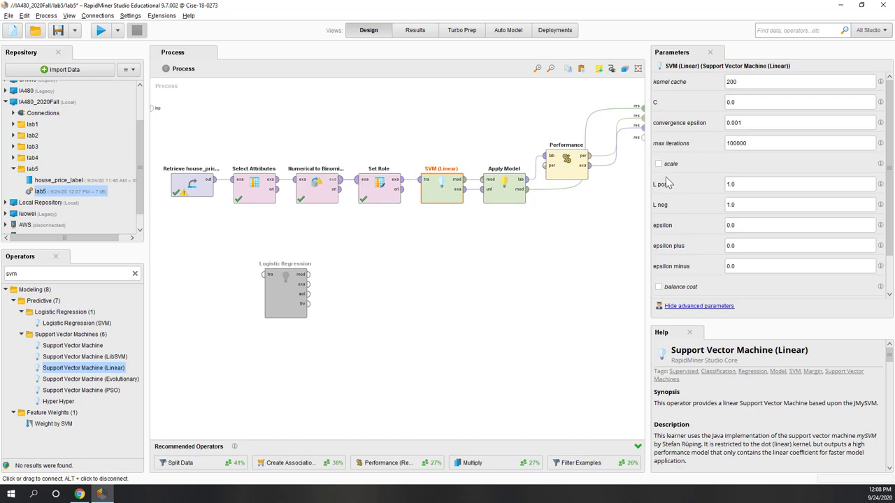
- Run the process with scaling off and check the accuracy and kappa in the performance results
left_click(561, 175)
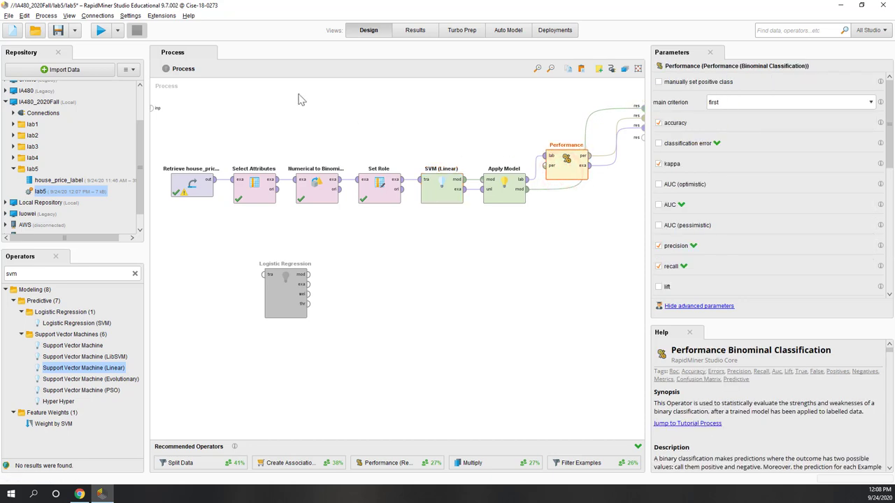
left_click(99, 31)
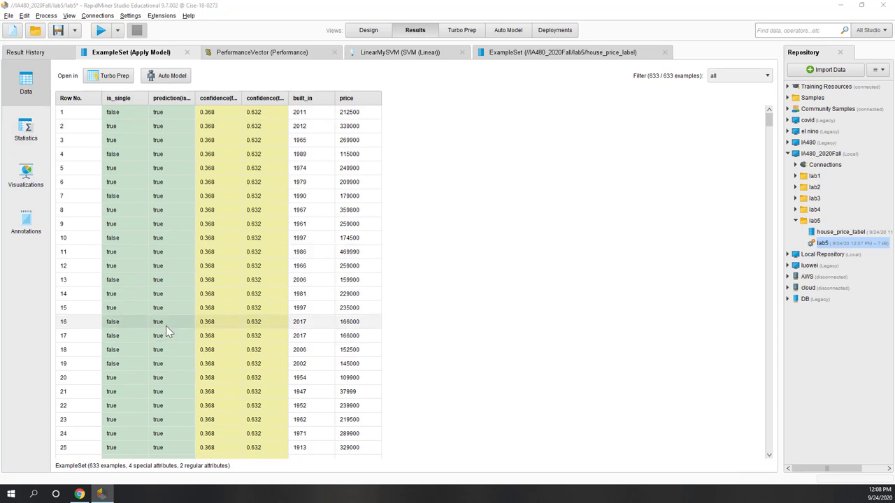
left_click(292, 54)
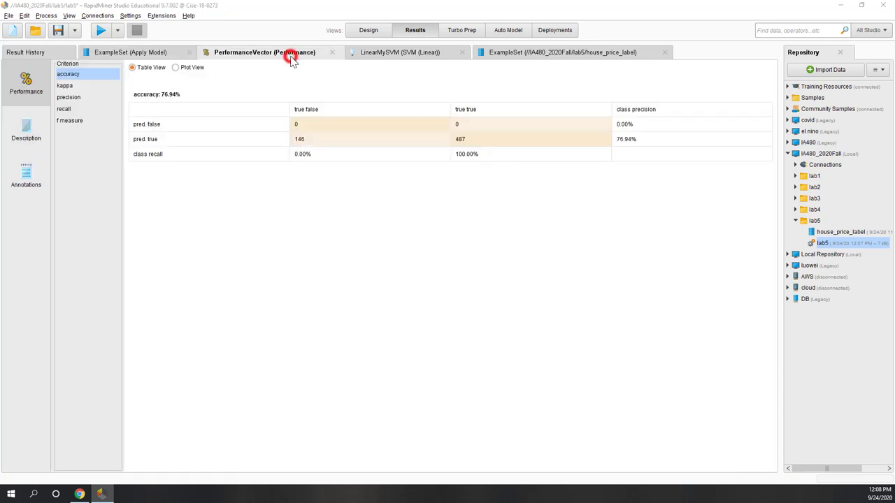
left_click(70, 86)
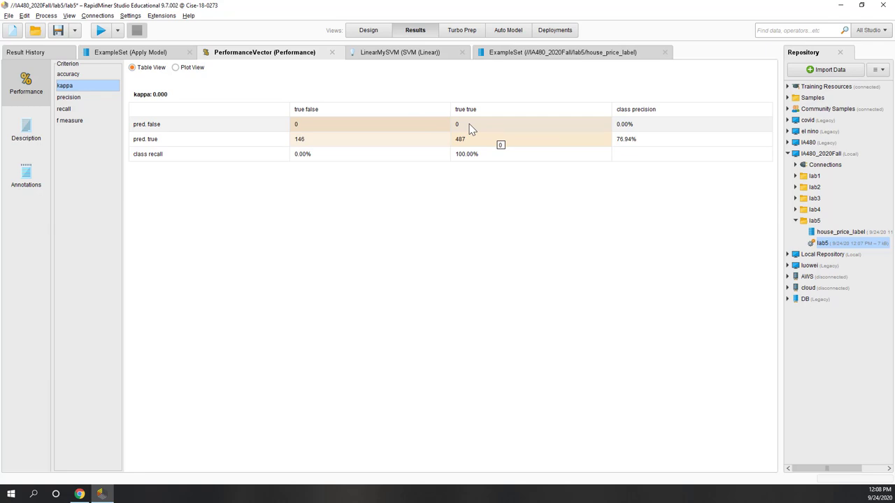
- Return to the process design and re-enable the scale option of the SVM (Linear) operator
left_click(372, 32)
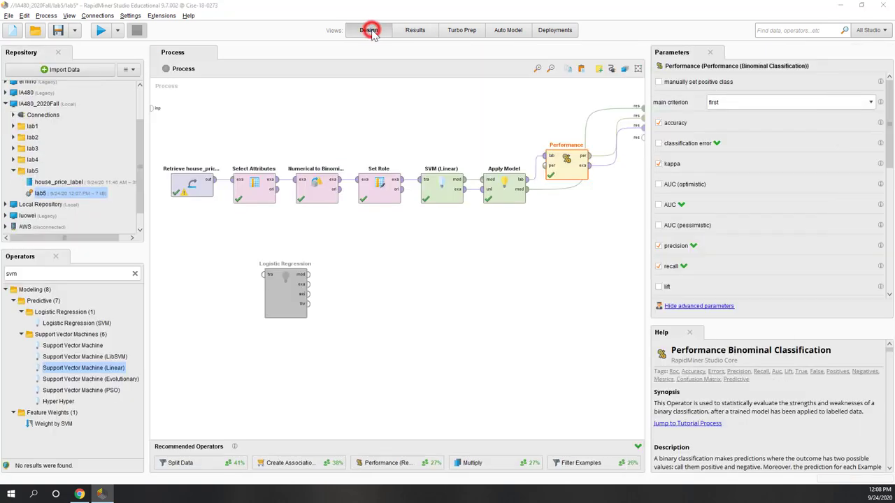
left_click(428, 197)
left_click(668, 165)
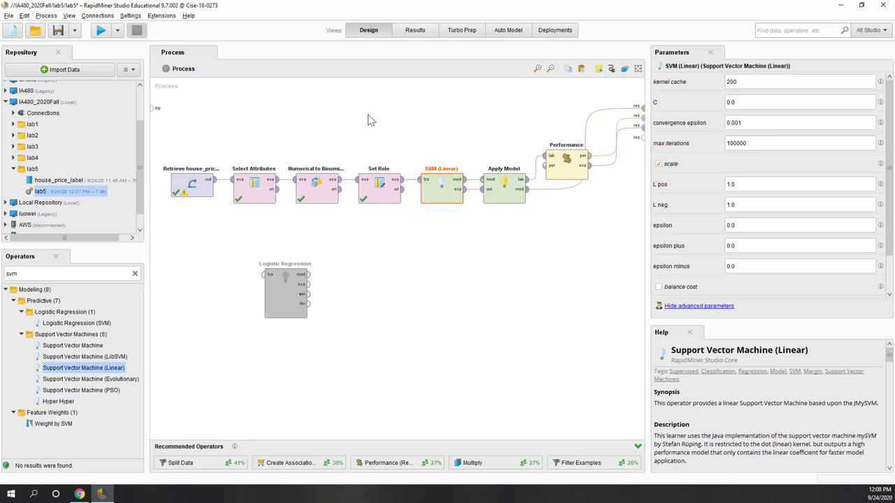
- Run the process with scaling on and review the accuracy, kappa, precision, recall and f measure of the performance results
left_click(100, 31)
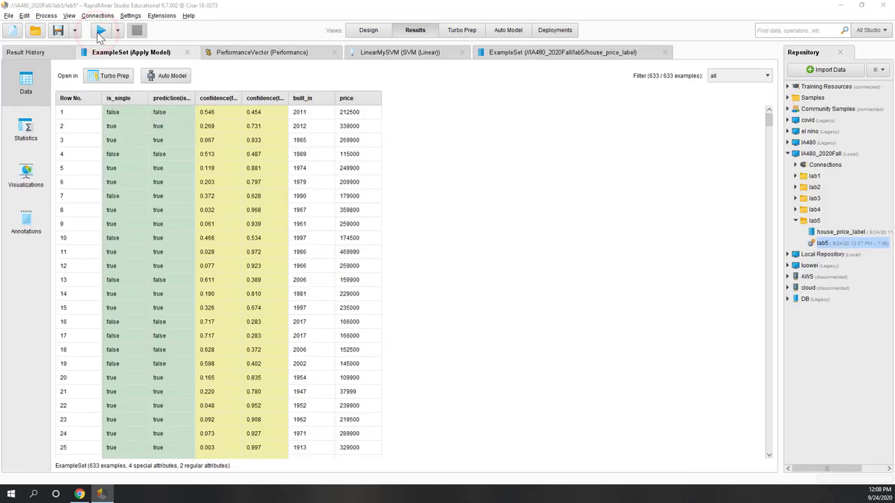
left_click(234, 54)
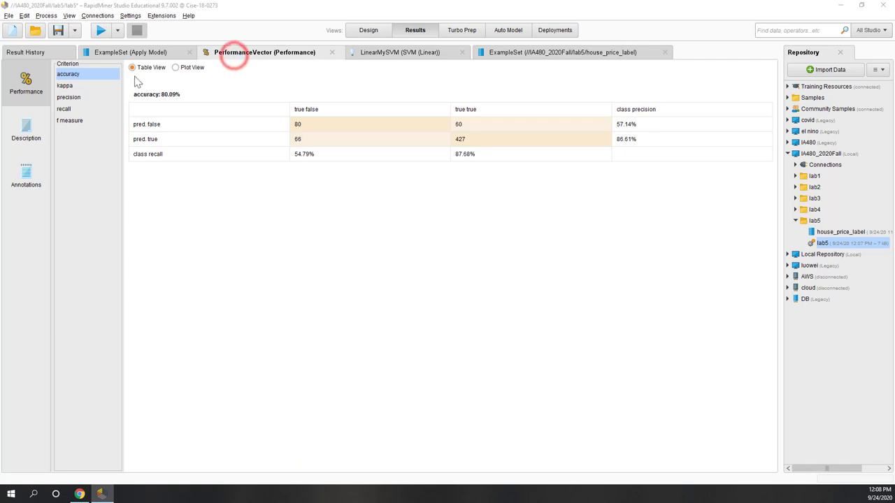
left_click(73, 86)
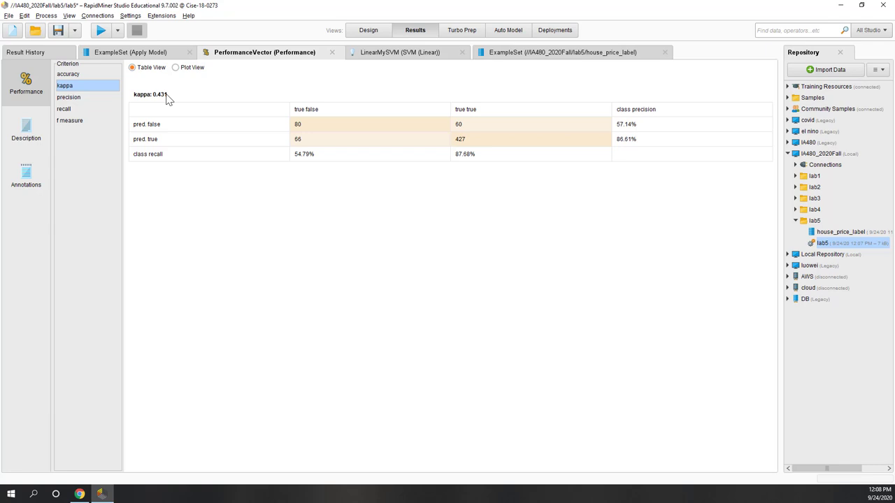
left_click(87, 73)
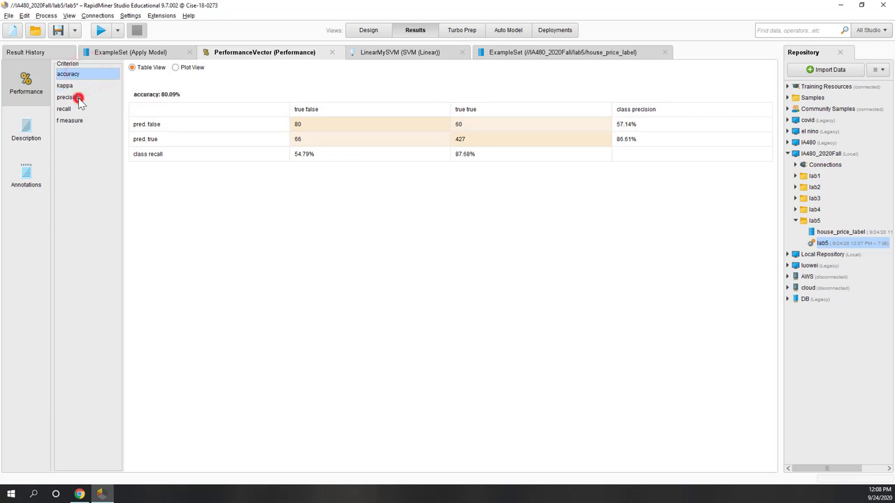
left_click(79, 98)
left_click(79, 109)
left_click(83, 121)
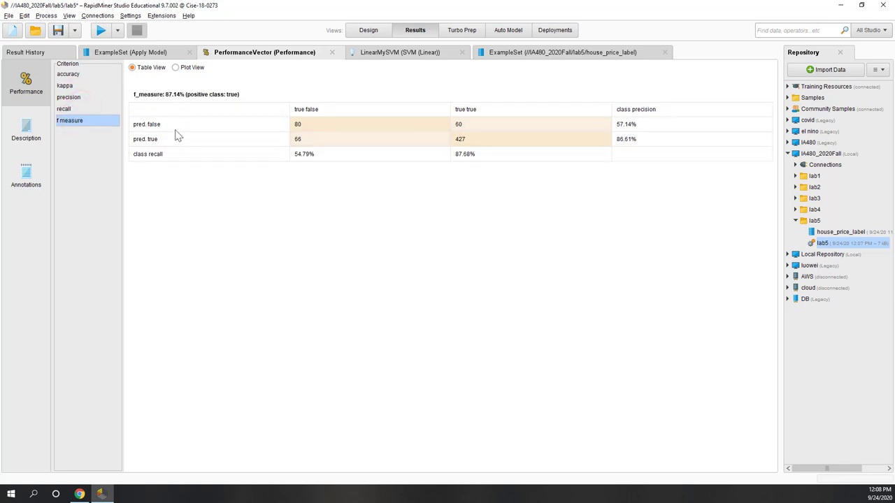
- Examine the Apply Model scatter plot of price against built_in coloured by prediction(is_single), and the LinearMySVM model description
left_click(113, 52)
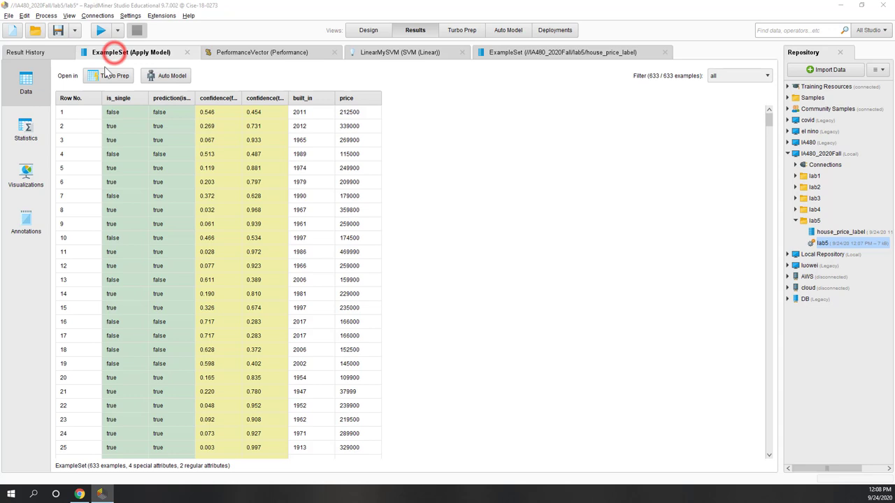
left_click(24, 184)
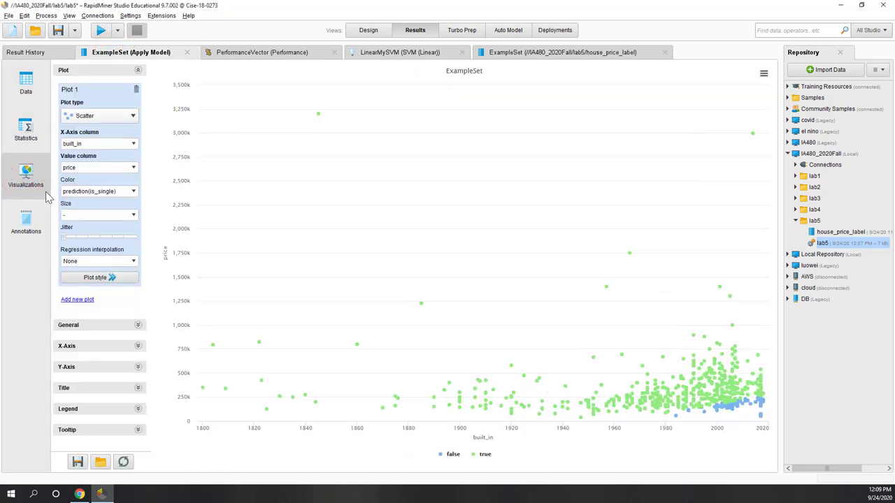
left_click(98, 196)
left_click(133, 191)
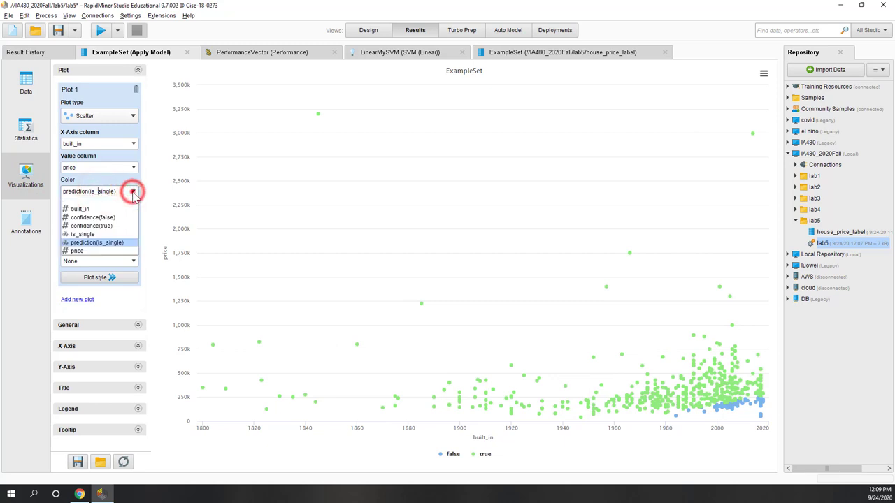
left_click(133, 193)
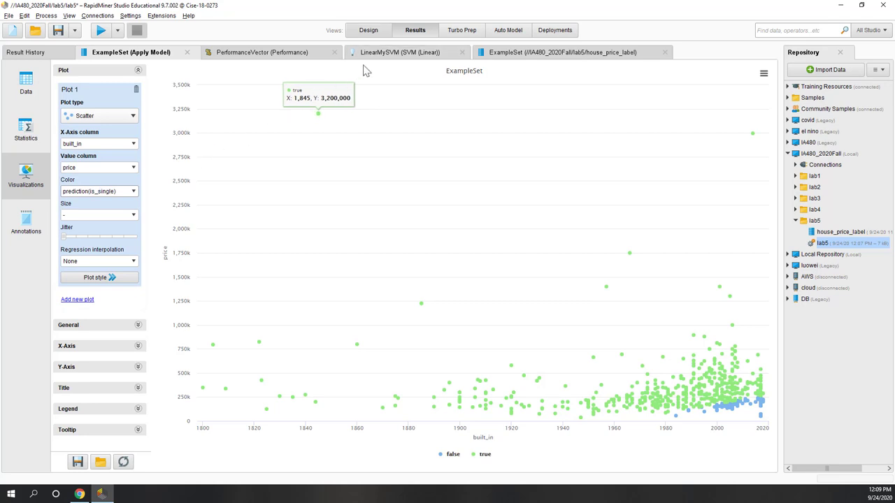
left_click(383, 54)
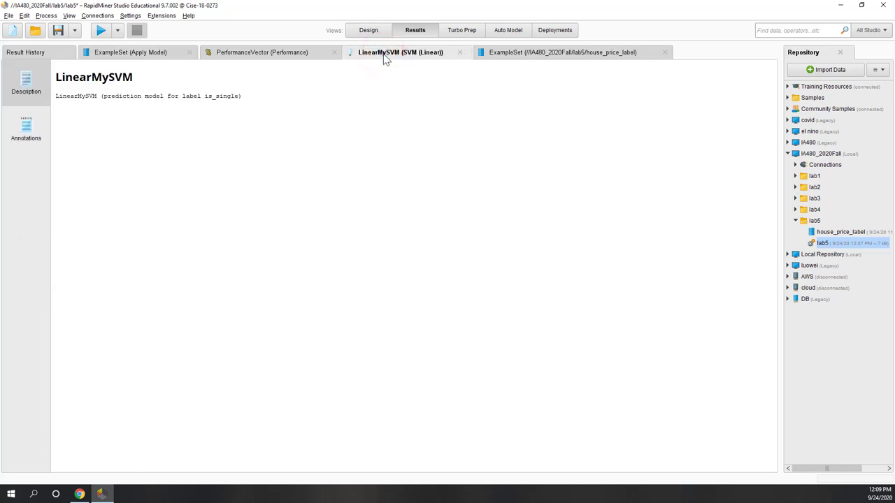
- Return to the process design and set the SVM (Linear) operator's complexity constant C to 1000
left_click(362, 30)
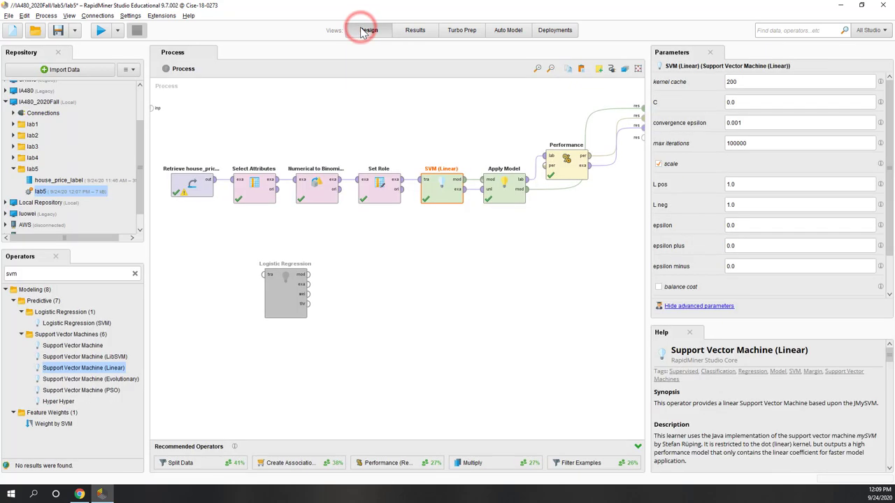
left_click(451, 193)
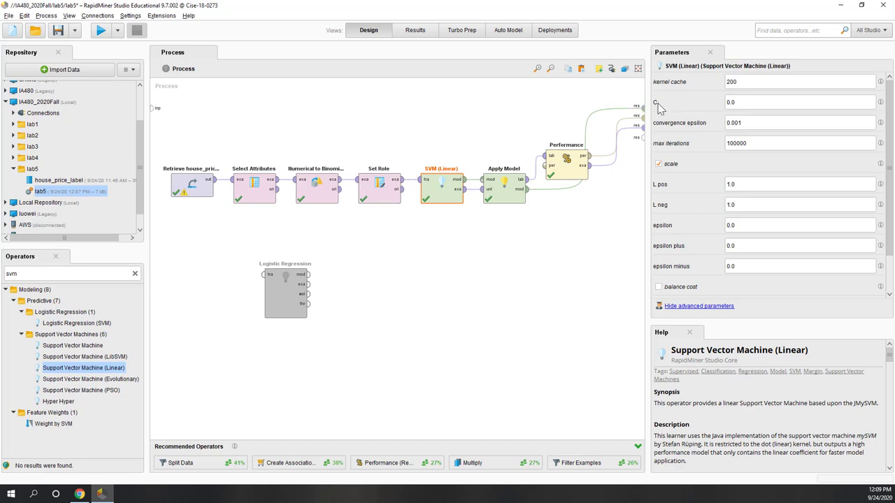
left_click(761, 101)
mouse_move(880, 103)
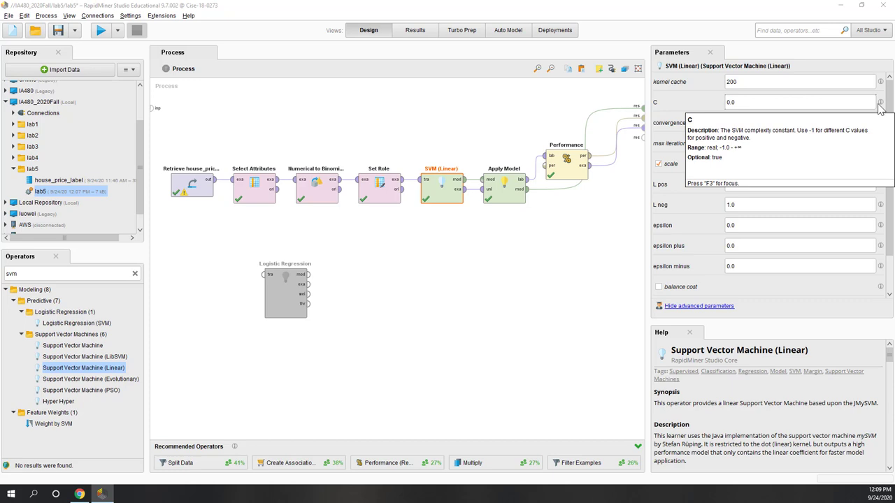
left_click_drag(757, 101, 683, 101)
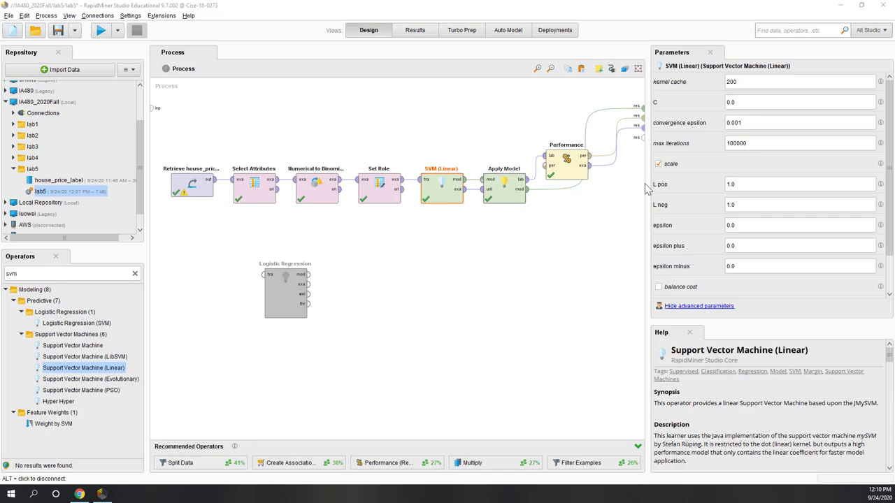
left_click(758, 102)
key("ctrl+a")
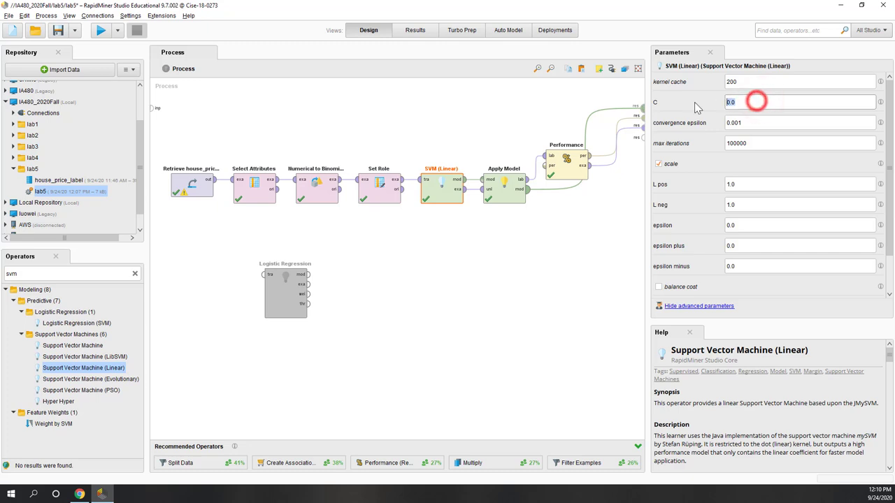
type("1000")
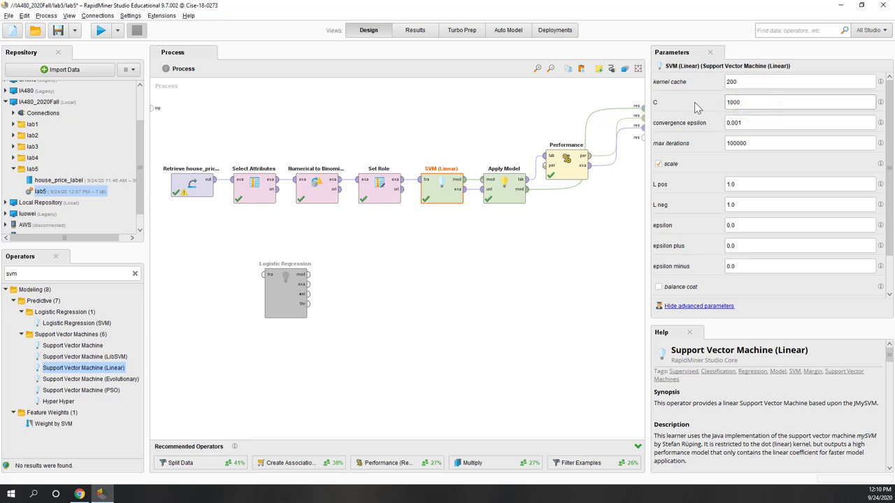
- Run the process with C at 1000 and inspect its accuracy, kappa and the Apply Model predictions
left_click(99, 32)
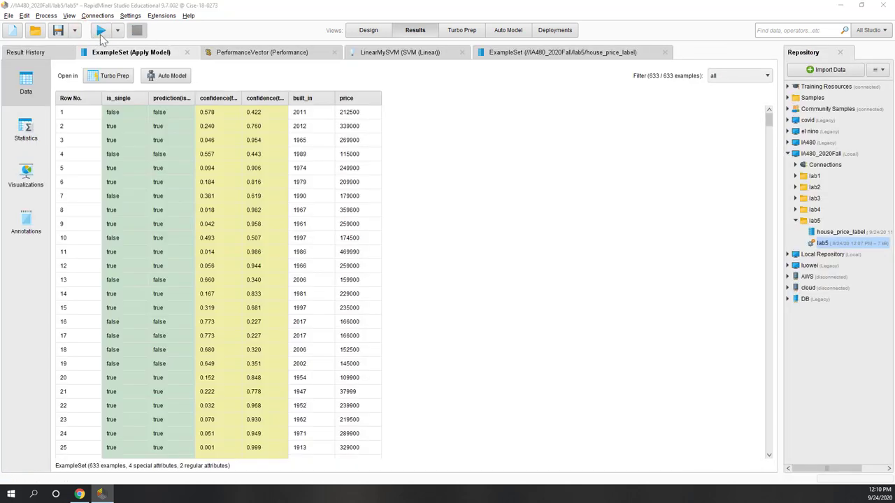
left_click(284, 54)
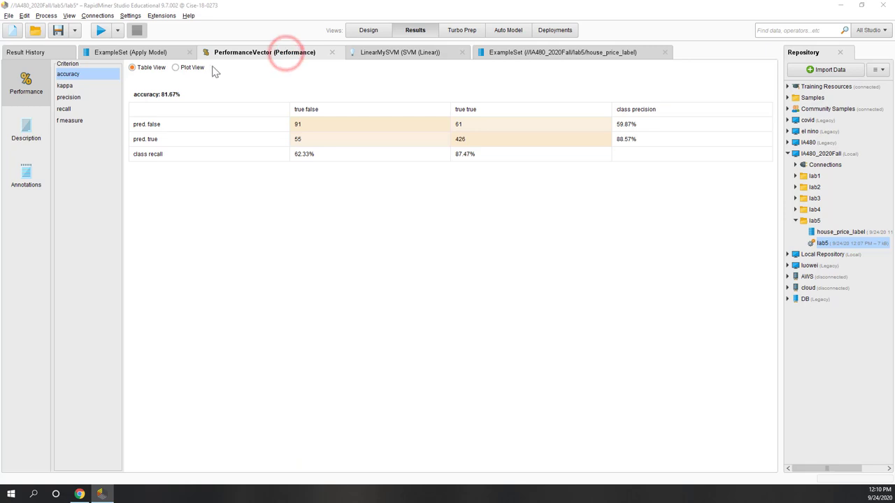
left_click(90, 87)
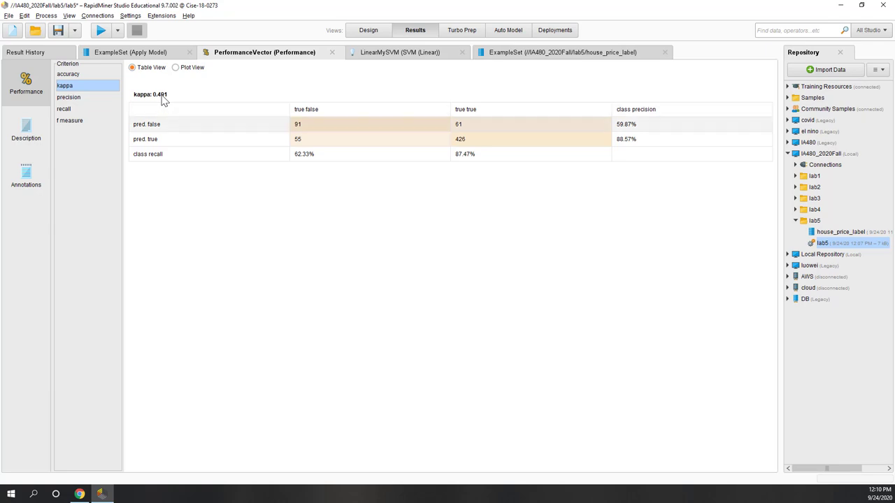
left_click(142, 54)
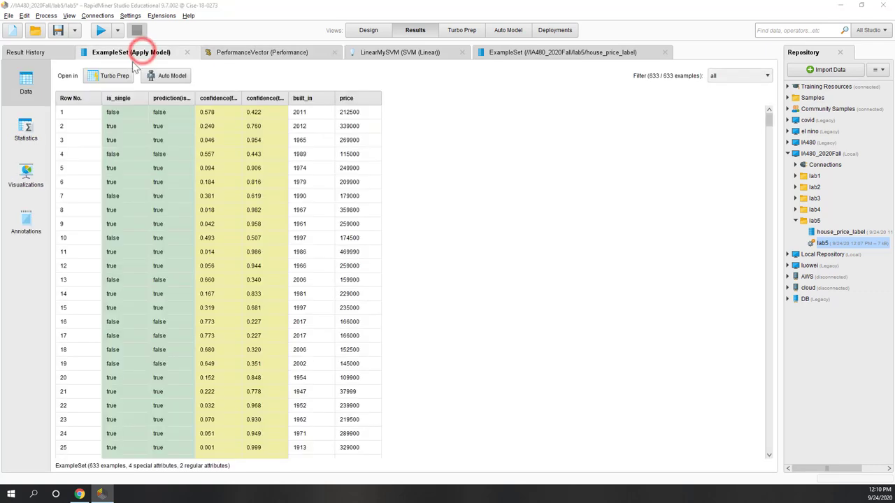
- Examine the Apply Model scatter plot of price against built_in coloured by prediction(is_single), and return to the process design
left_click(21, 186)
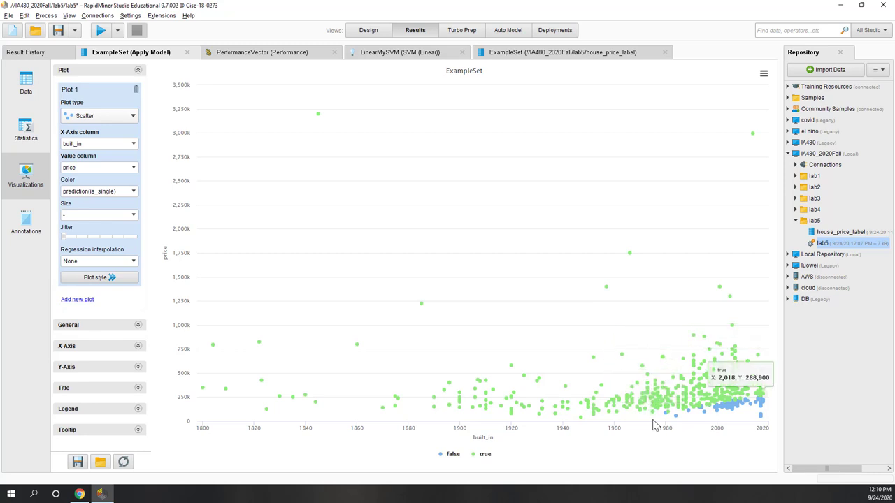
left_click(368, 30)
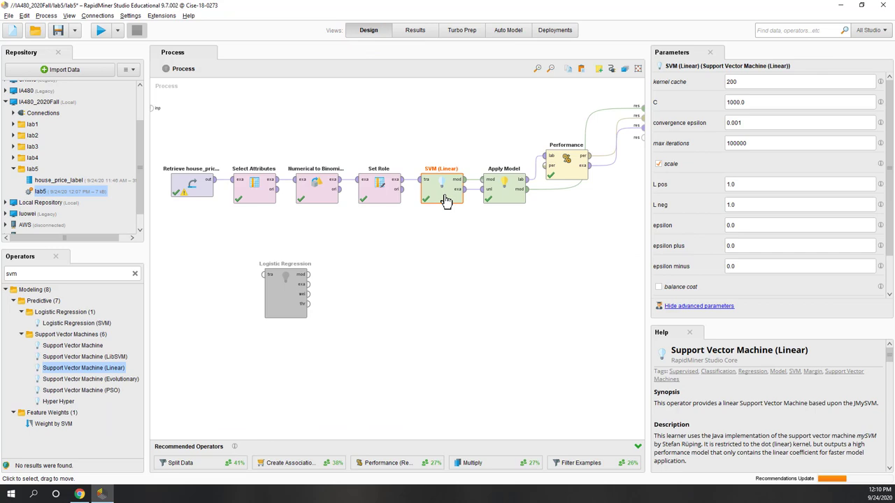
left_click(452, 278)
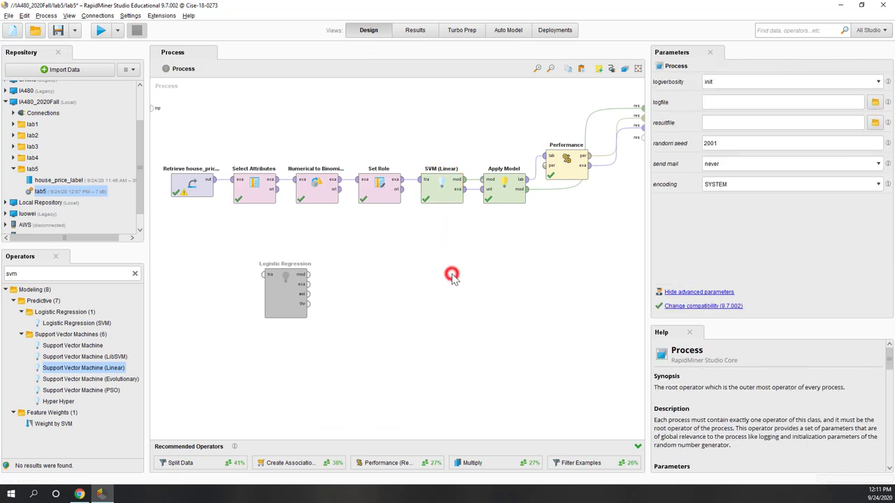
- Disable the SVM (Linear) operator and move it out of the process chain, next to the disabled Logistic Regression
right_click(442, 199)
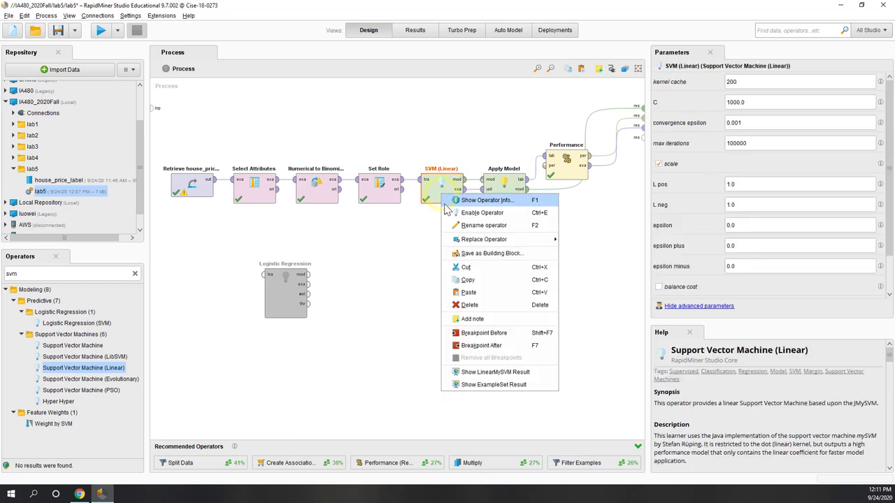
left_click(448, 213)
left_click_drag(443, 202, 410, 297)
- Add a Support Vector Machine operator between Set Role and Apply Model, wiring its training input and its model and example set outputs
left_click_drag(77, 346, 441, 183)
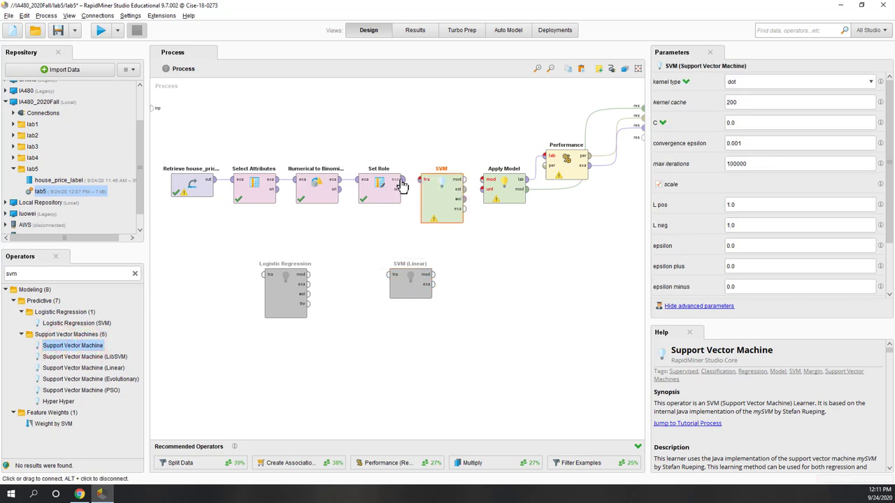
left_click(398, 181)
left_click(425, 180)
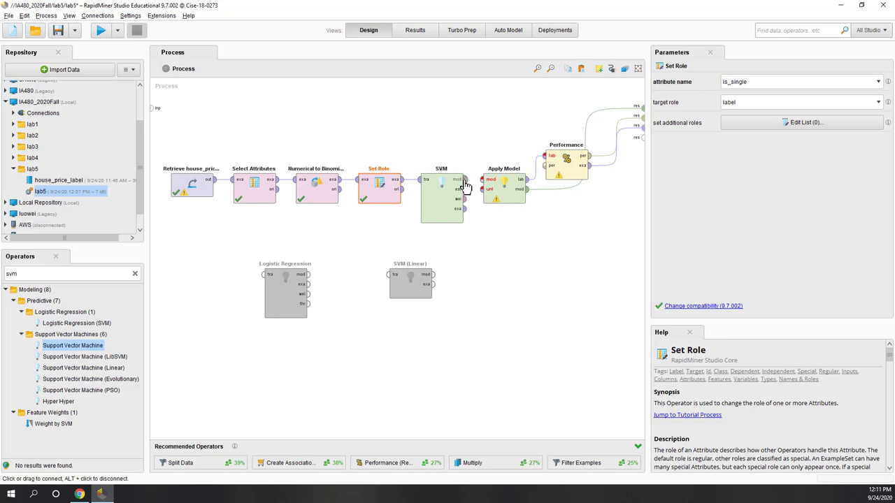
left_click(463, 180)
left_click(481, 180)
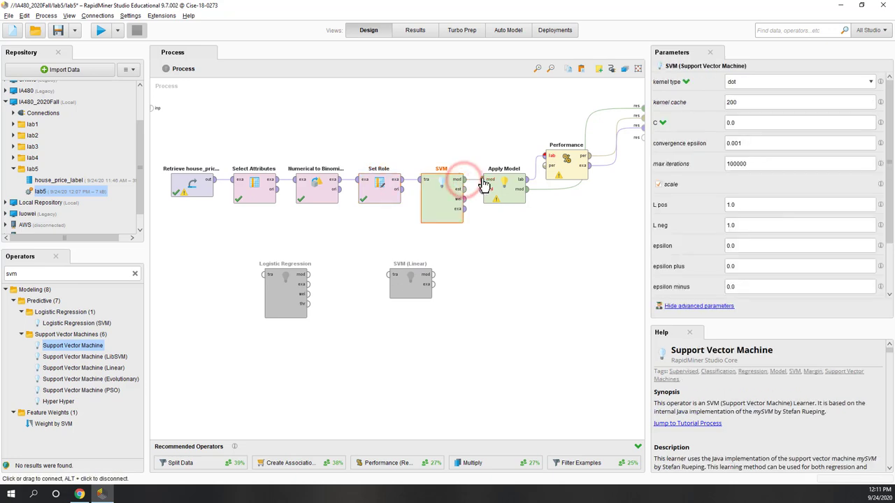
left_click(460, 208)
left_click(505, 258)
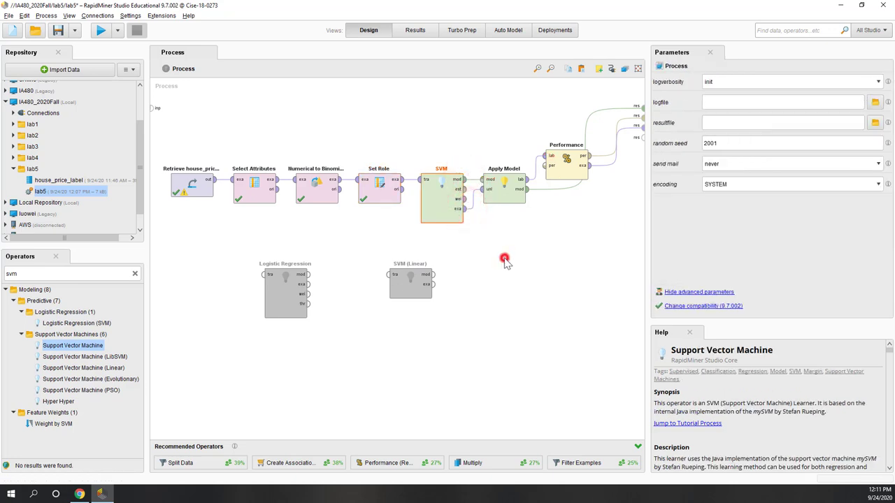
- Set the SVM operator's kernel type to radial
left_click(441, 217)
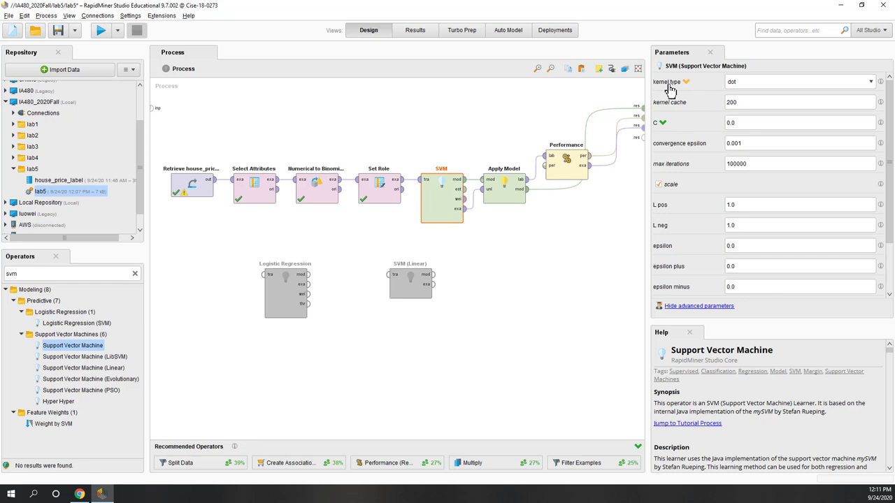
left_click(740, 81)
key("Down")
key("Down")
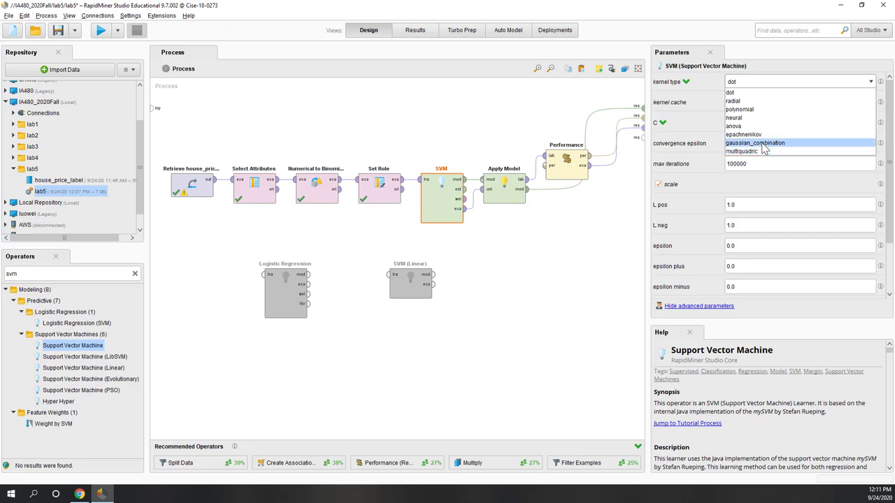
left_click(759, 100)
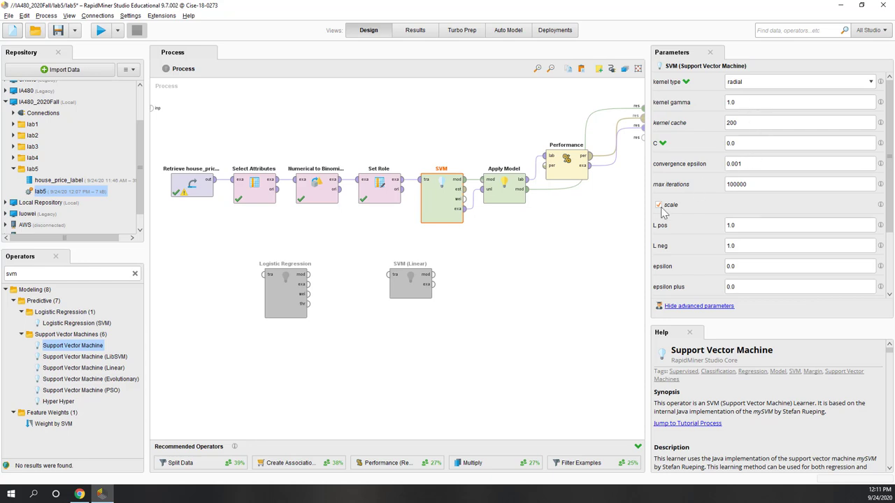
left_click(571, 268)
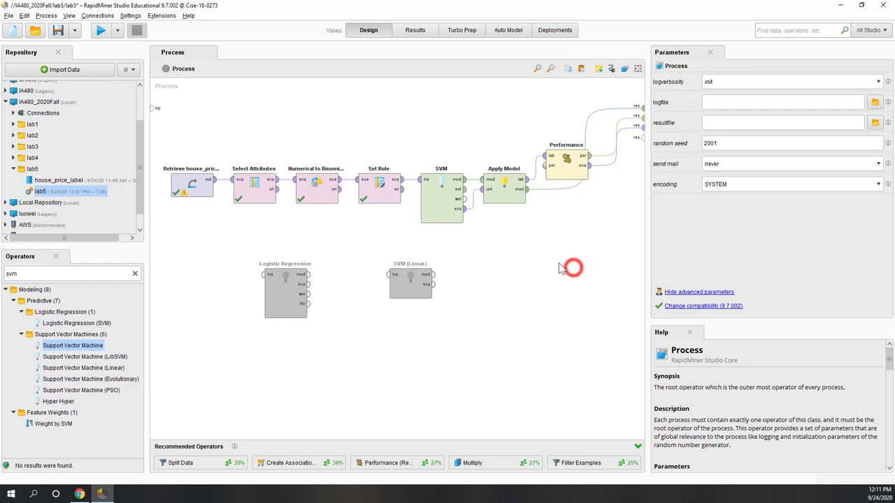
- Run the process with the radial-kernel SVM and check the accuracy and kappa of the performance results
left_click(438, 222)
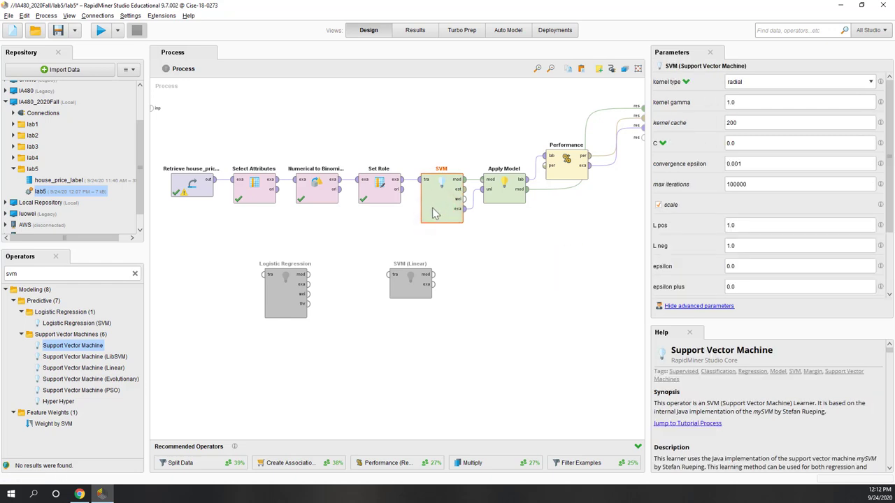
left_click(101, 30)
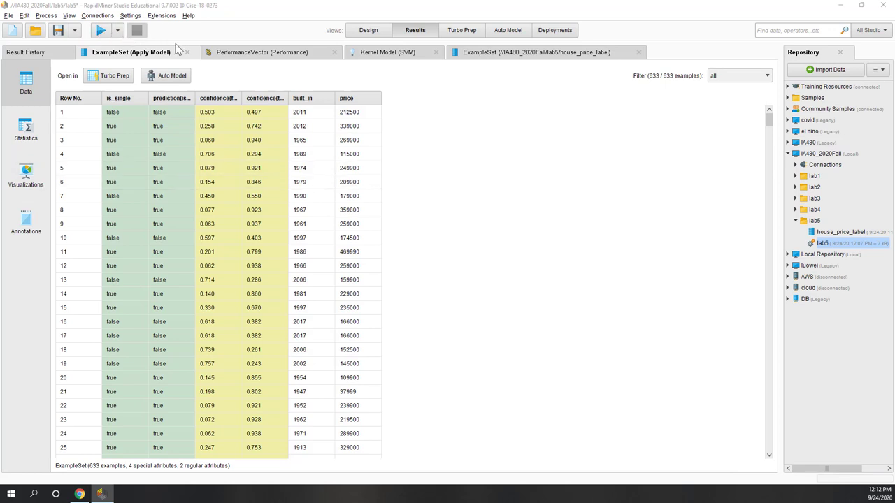
left_click(253, 56)
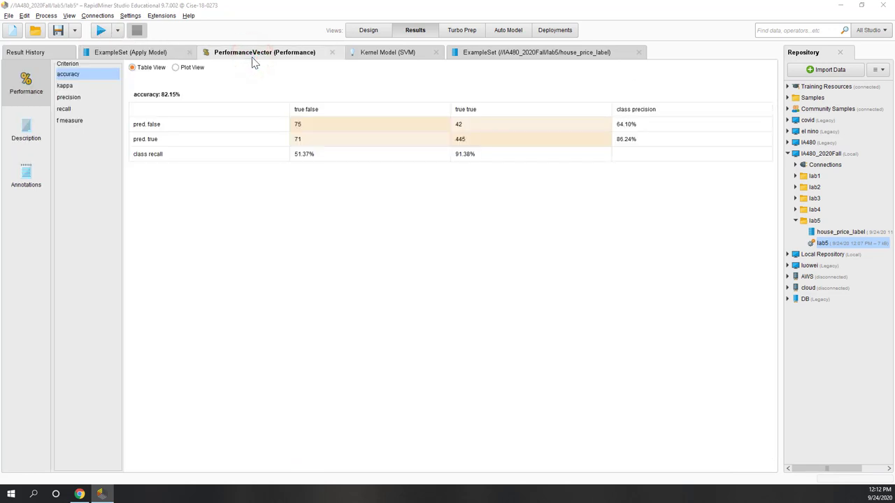
left_click(80, 86)
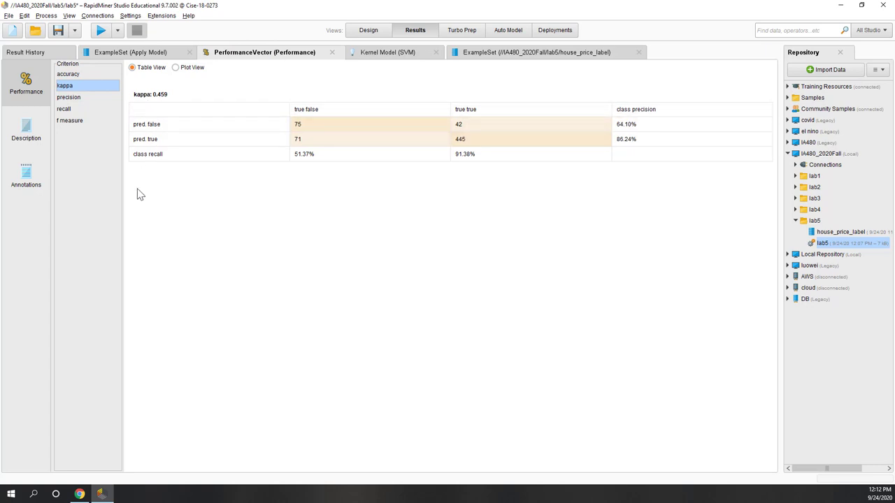
- Examine the radial SVM's prediction scatter plot, zooming into the low-price points built from about 1970 onward and resetting the zoom
left_click(143, 52)
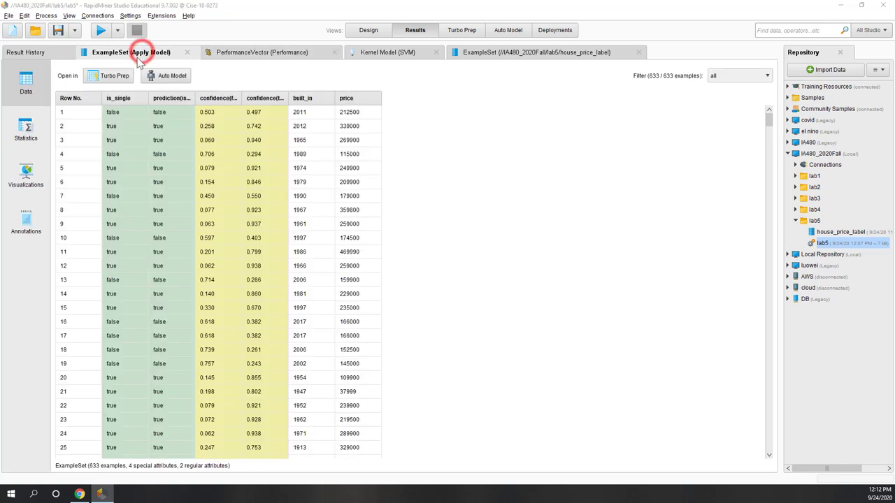
left_click(32, 188)
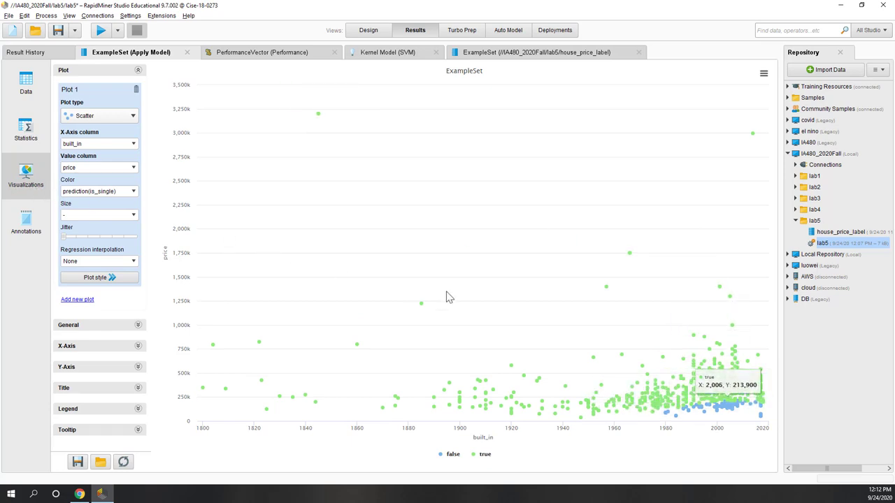
mouse_move(641, 343)
left_mouse_down()
mouse_move(765, 418)
mouse_move(772, 432)
left_mouse_up()
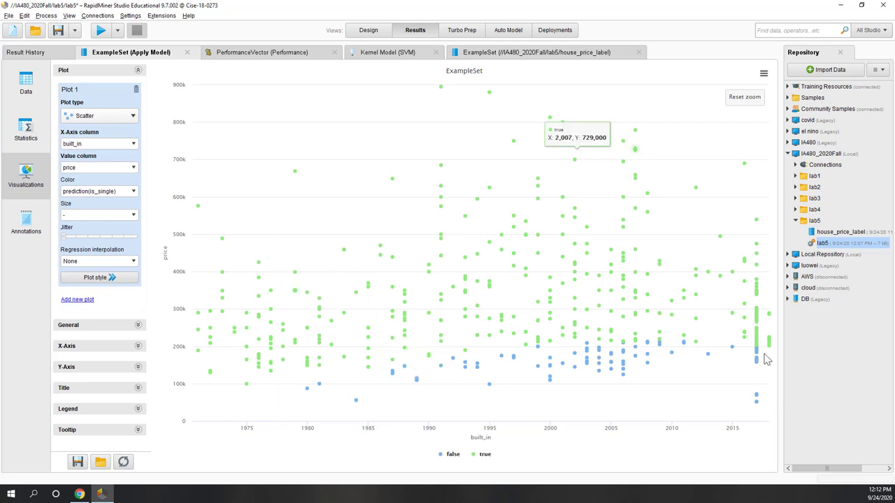
left_click(745, 96)
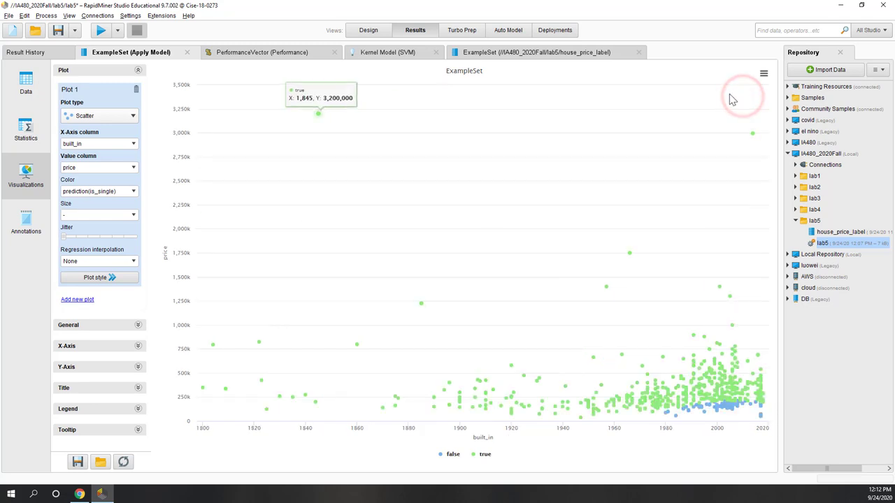
- Return to the process design and set the SVM operator's complexity constant C to 10
left_click(368, 30)
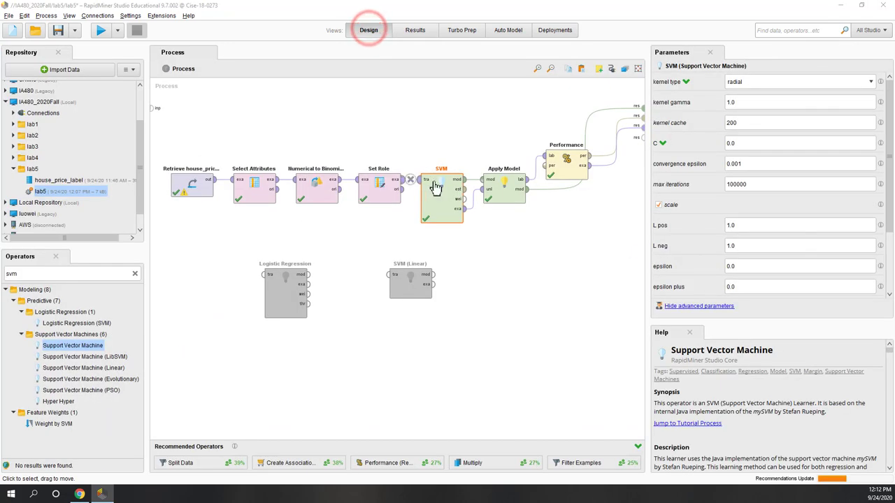
left_click(443, 203)
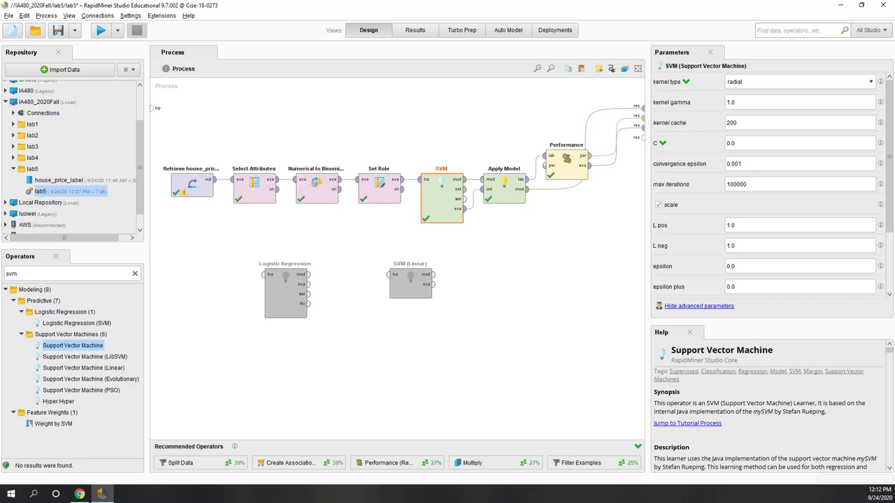
left_click(761, 143)
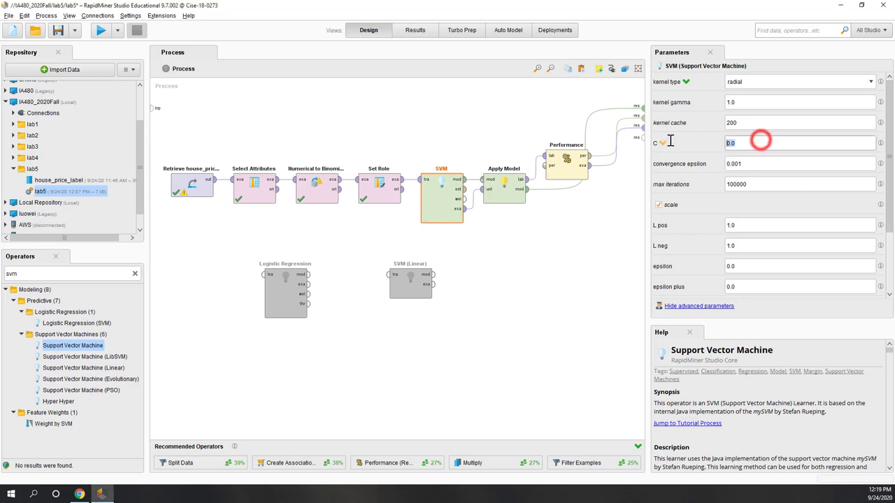
type("10")
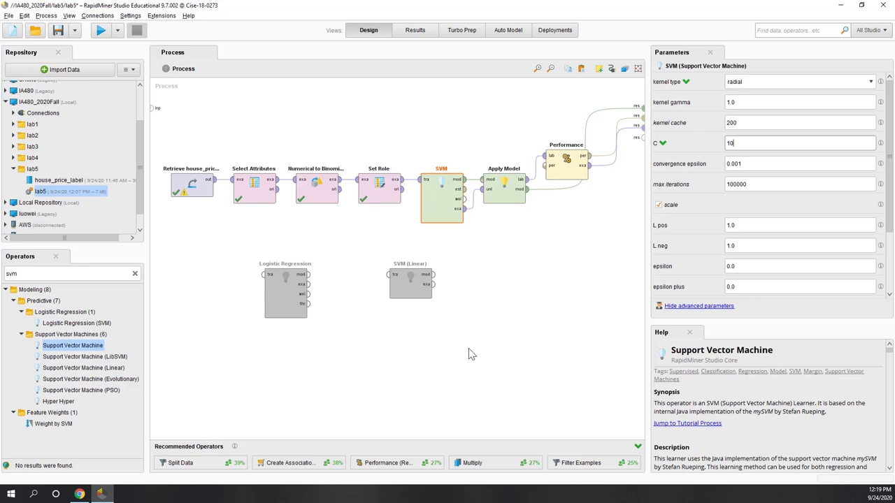
left_click(257, 122)
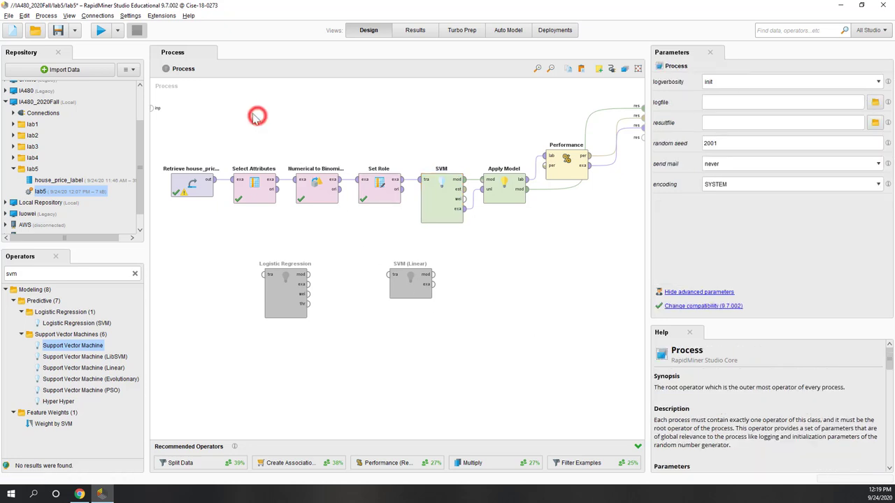
- Run the process with C at 10 and check the accuracy and kappa of the performance results
left_click(100, 30)
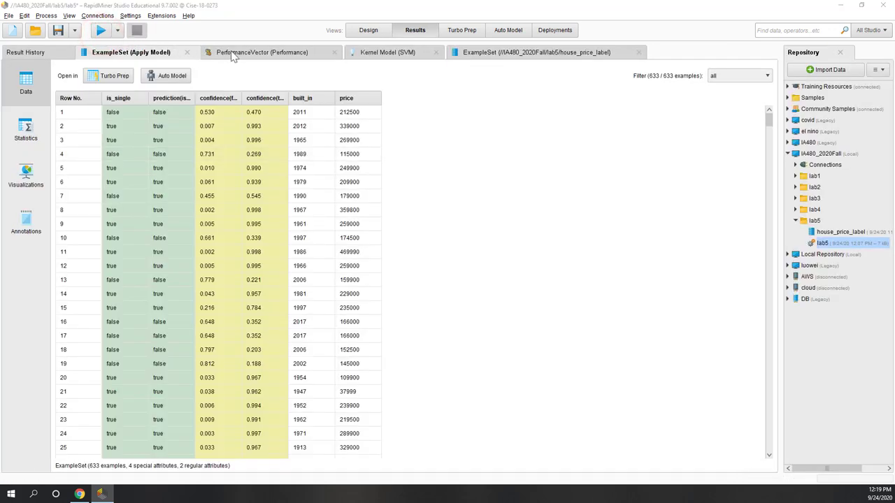
left_click(232, 52)
left_click(77, 86)
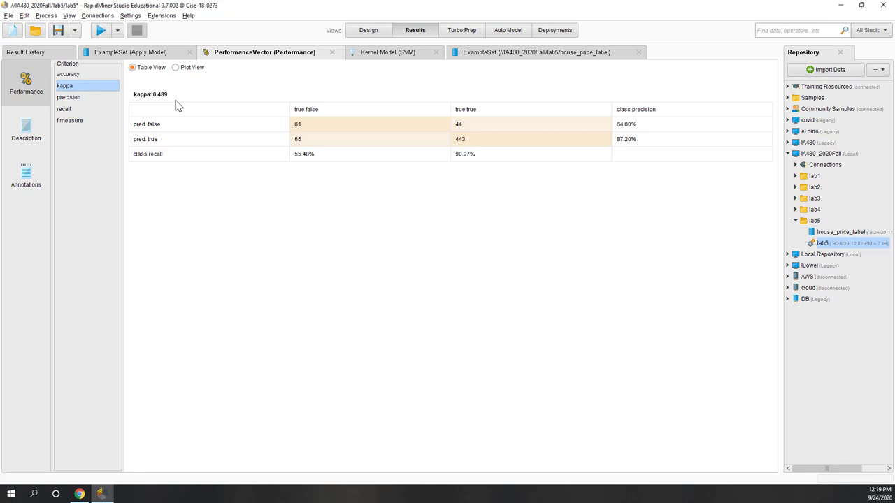
- Return to the process design and set the SVM operator's kernel gamma to 10
left_click(368, 31)
left_click(446, 201)
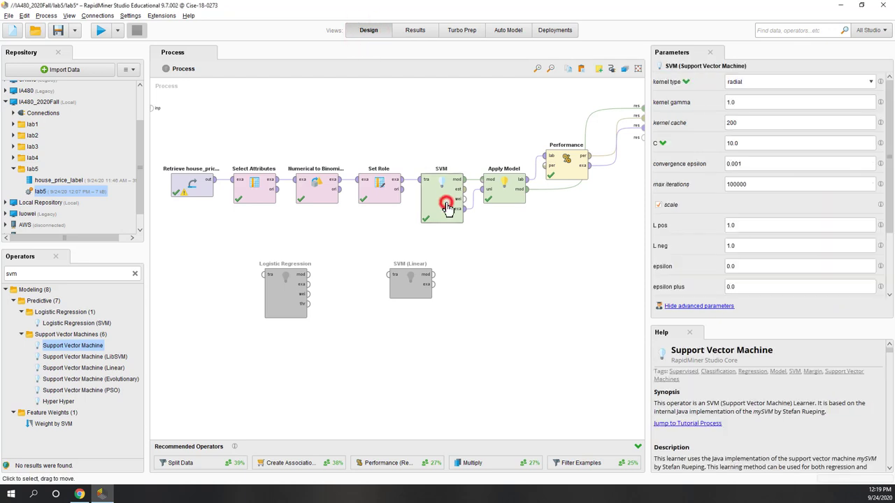
double_click(745, 102)
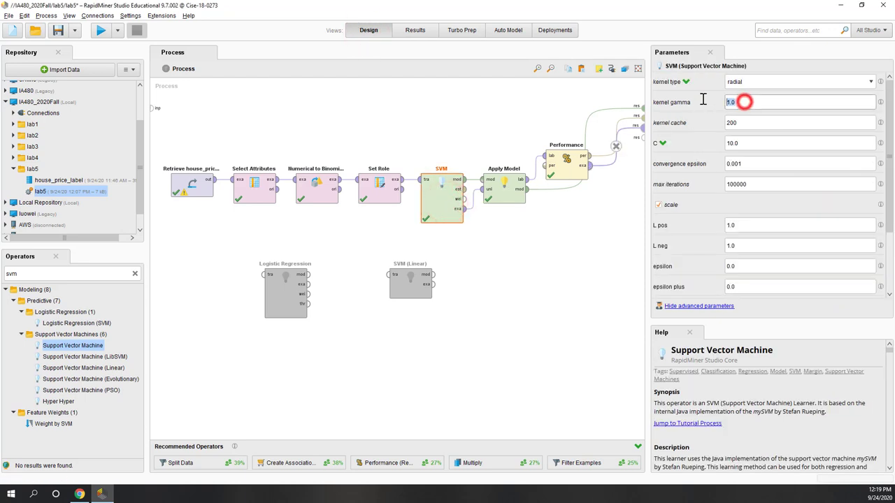
type("1")
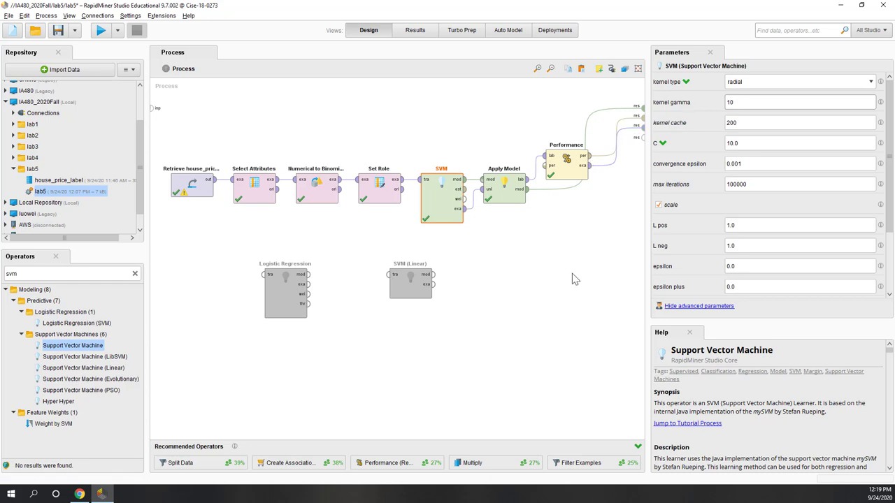
left_click(280, 116)
- Run the process with kernel gamma at 10 and inspect its accuracy, kappa and the Apply Model prediction scatter plot
left_click(101, 30)
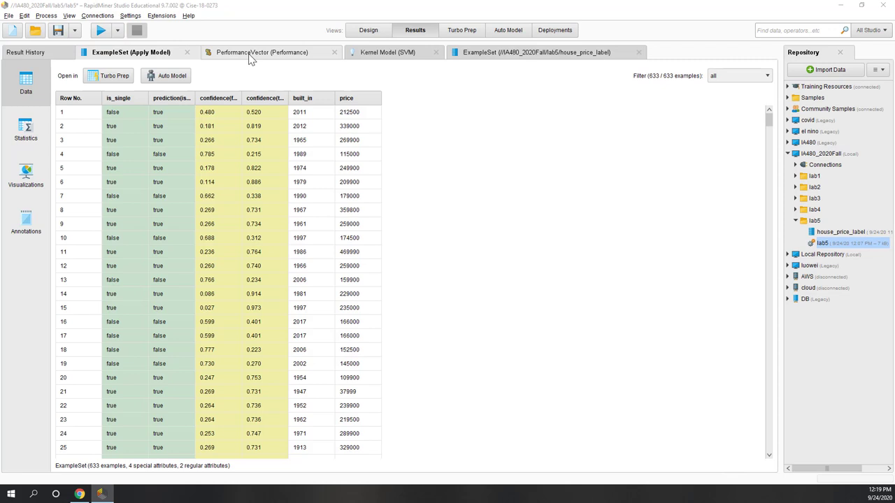
left_click(250, 54)
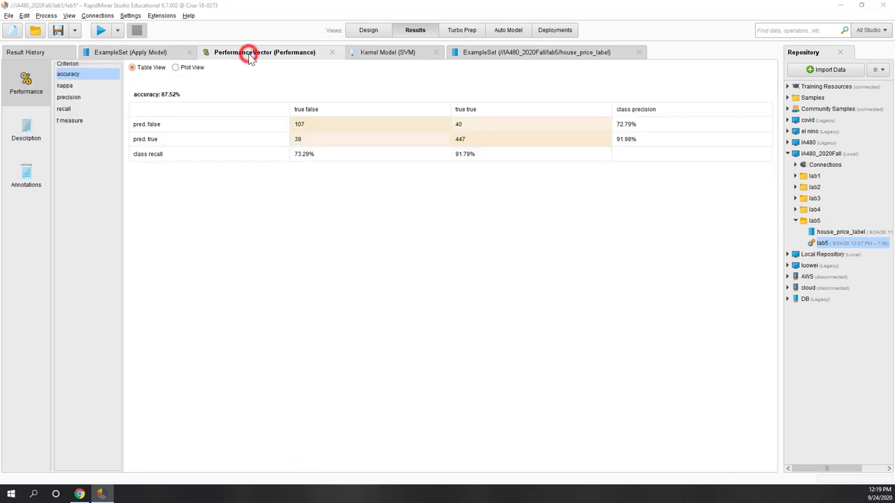
left_click(67, 86)
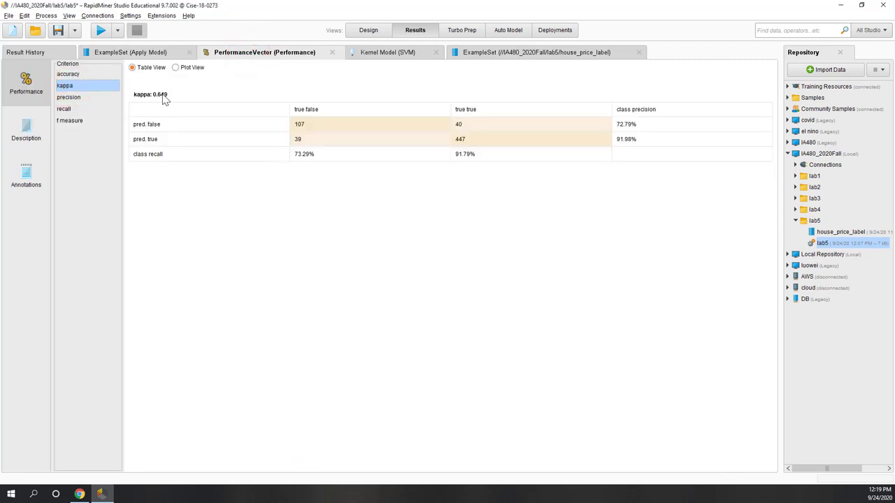
left_click(106, 56)
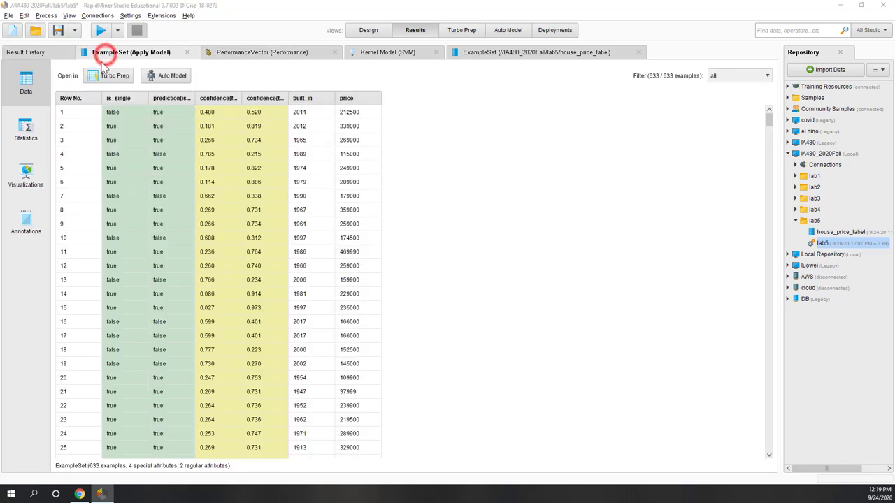
left_click(28, 184)
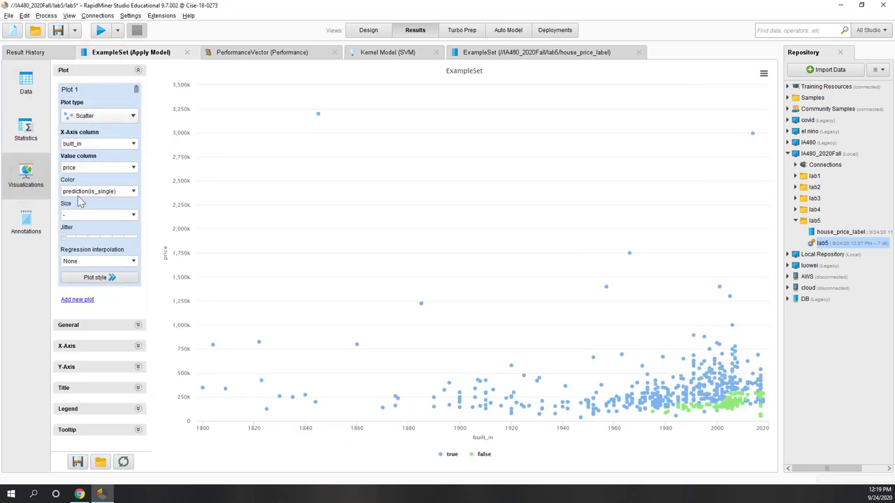
- Examine the dense recent-years, lower-price region of the prediction scatter plot, and recolour the points by is_single to compare the same area
left_click_drag(642, 355, 770, 433)
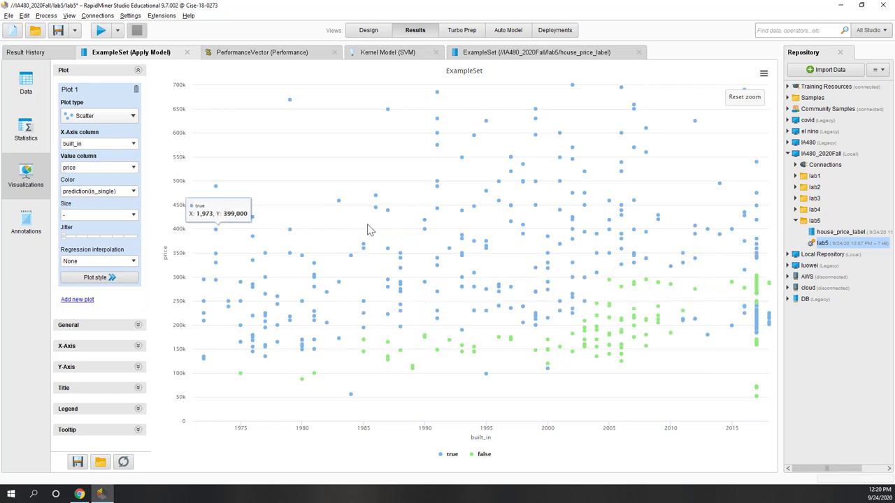
left_click(134, 193)
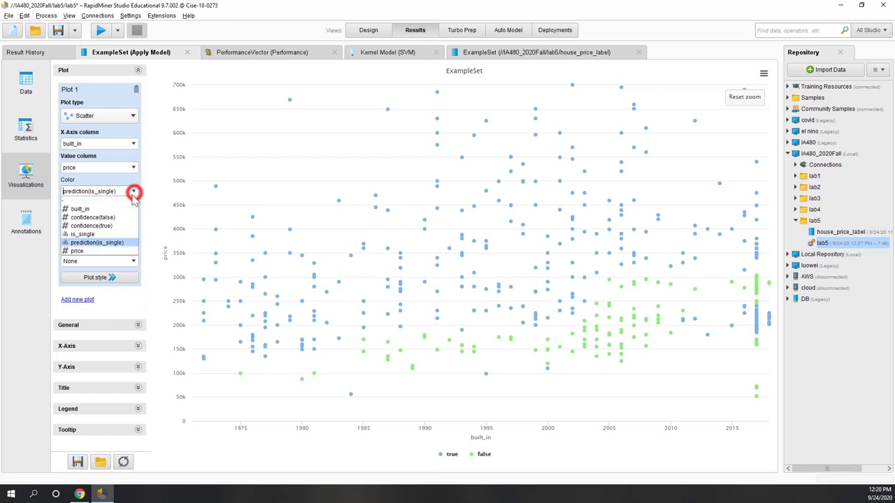
left_click(92, 233)
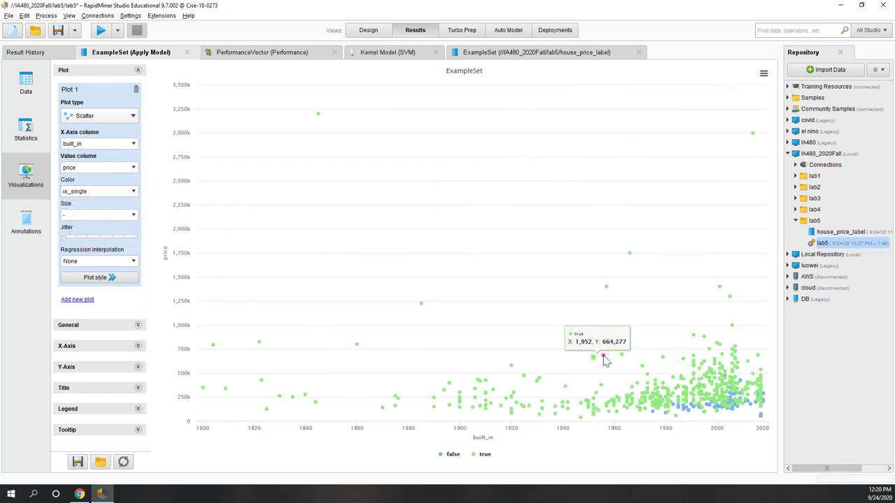
left_click_drag(602, 354, 771, 427)
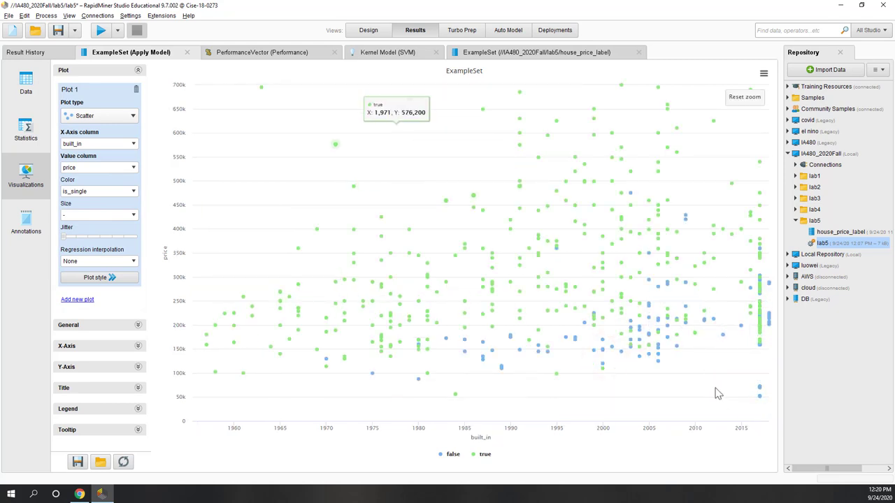
- Check the accuracy and kappa of the performance results against the is_single scatter plot
left_click(280, 54)
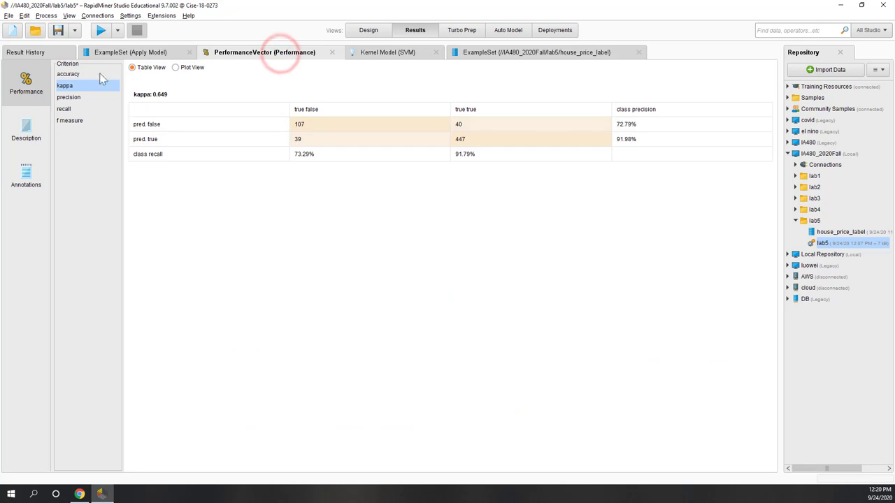
left_click(68, 75)
left_click(67, 86)
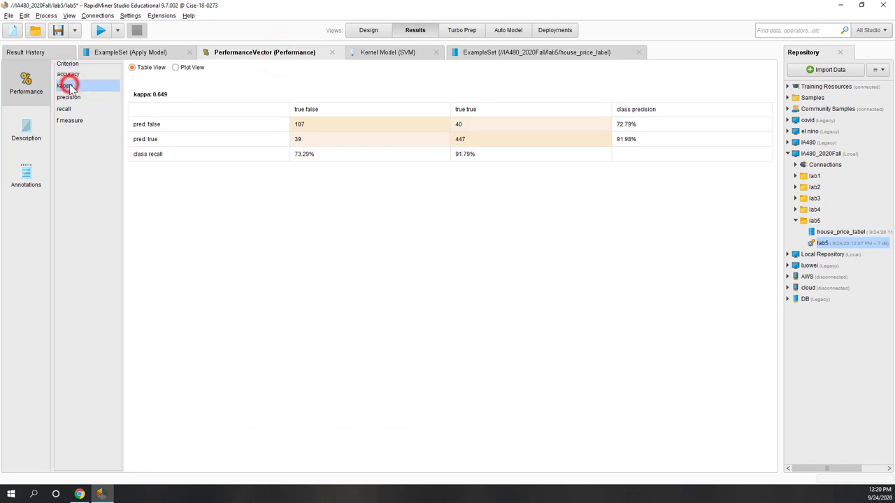
left_click(116, 53)
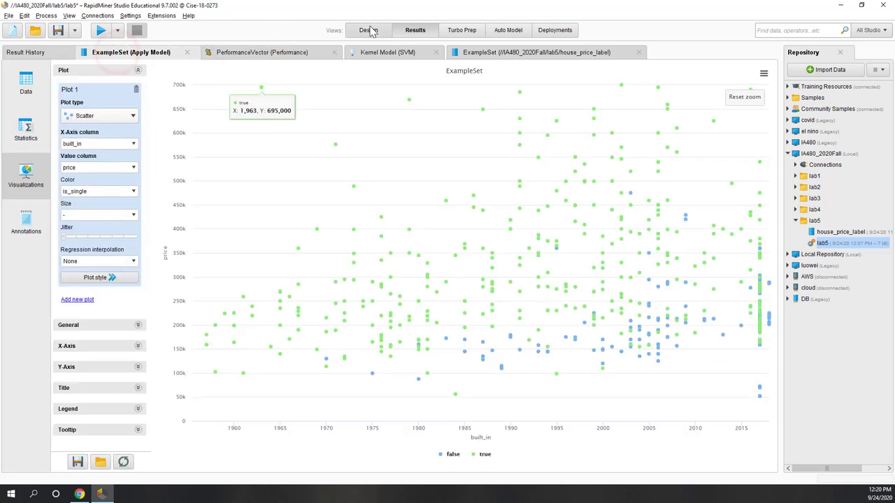
- Return to the process design and open the SVM operator's parameters
left_click(368, 30)
left_click(442, 207)
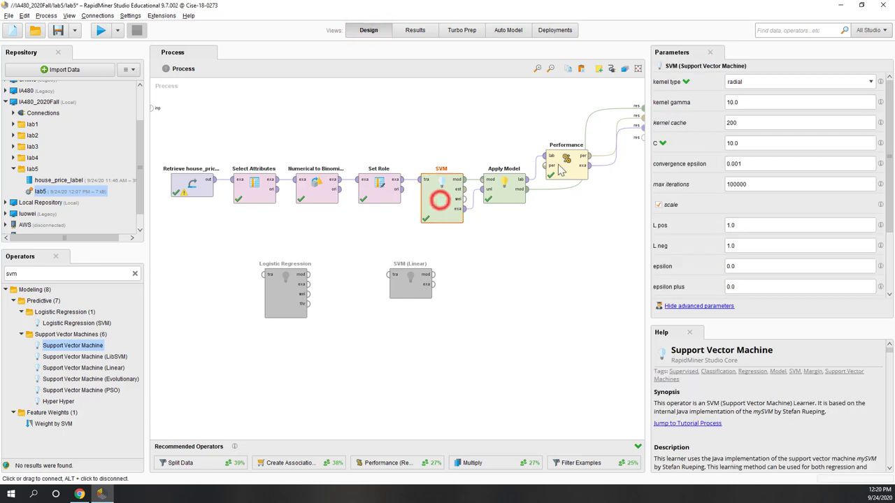